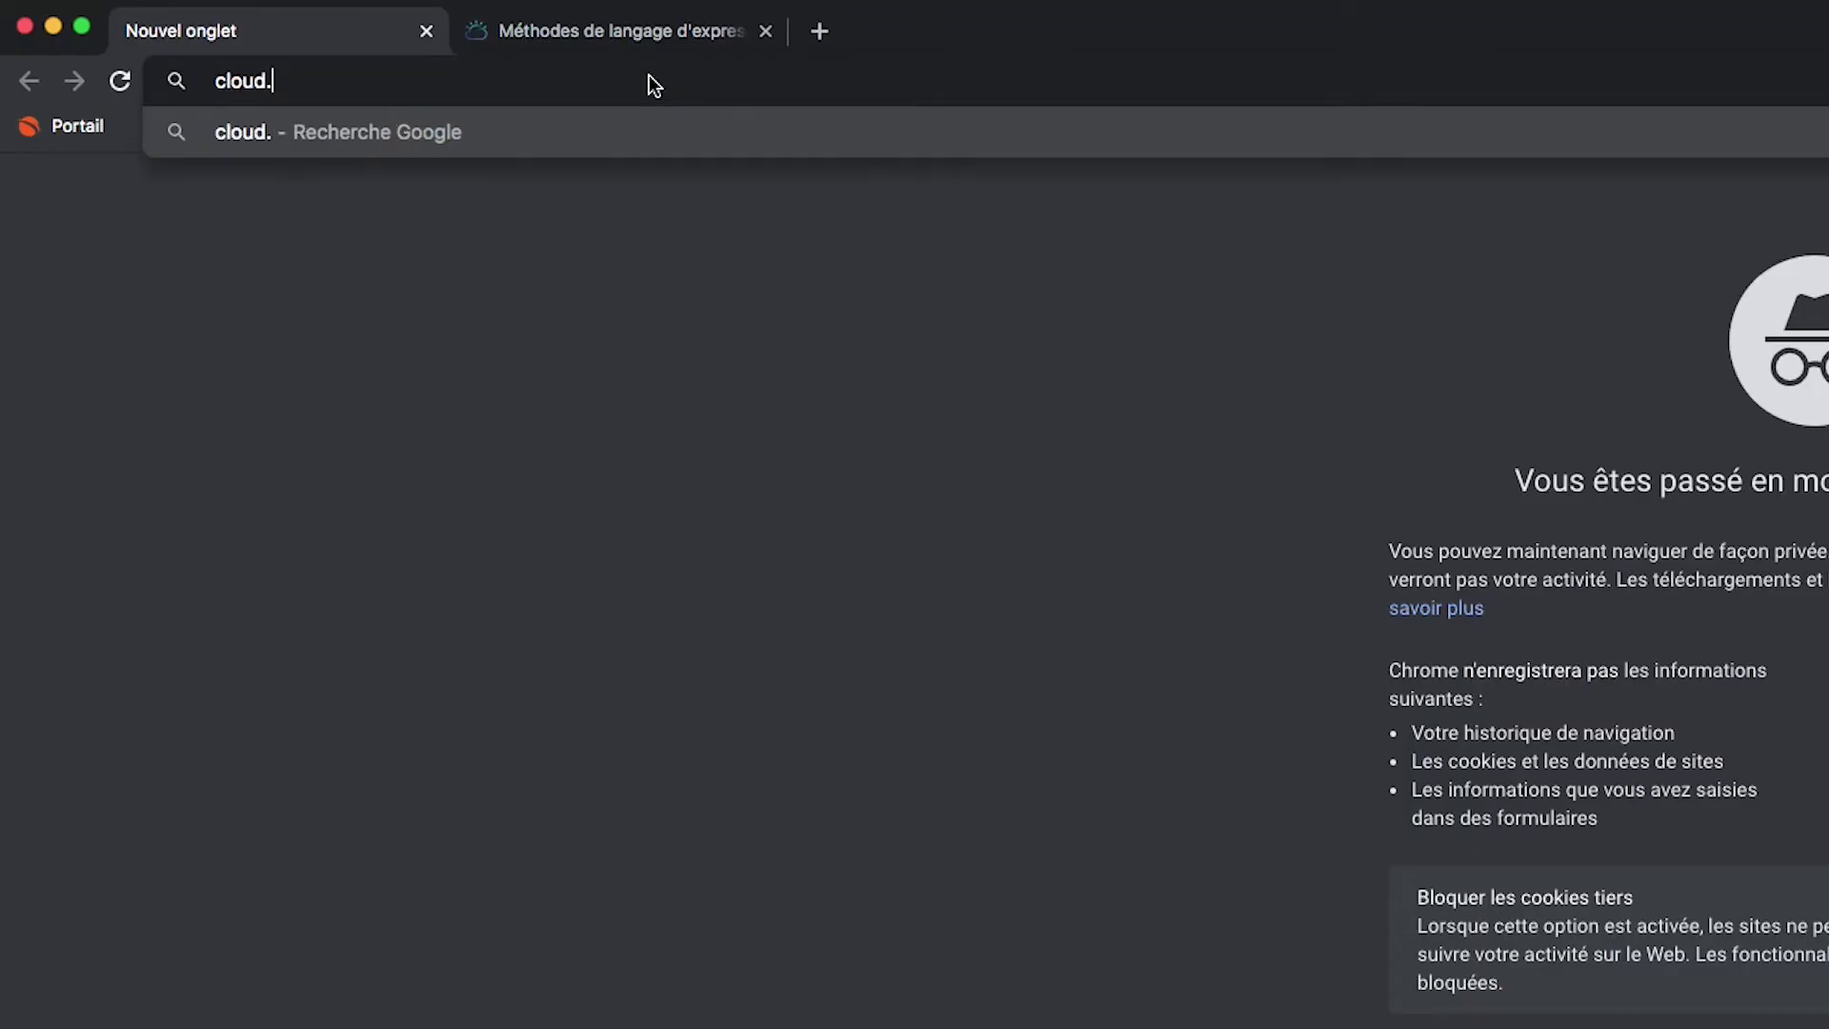
Load the IBM Cloud site at cloud.ibm.com and start creating a new resource.
type("ibm.co")
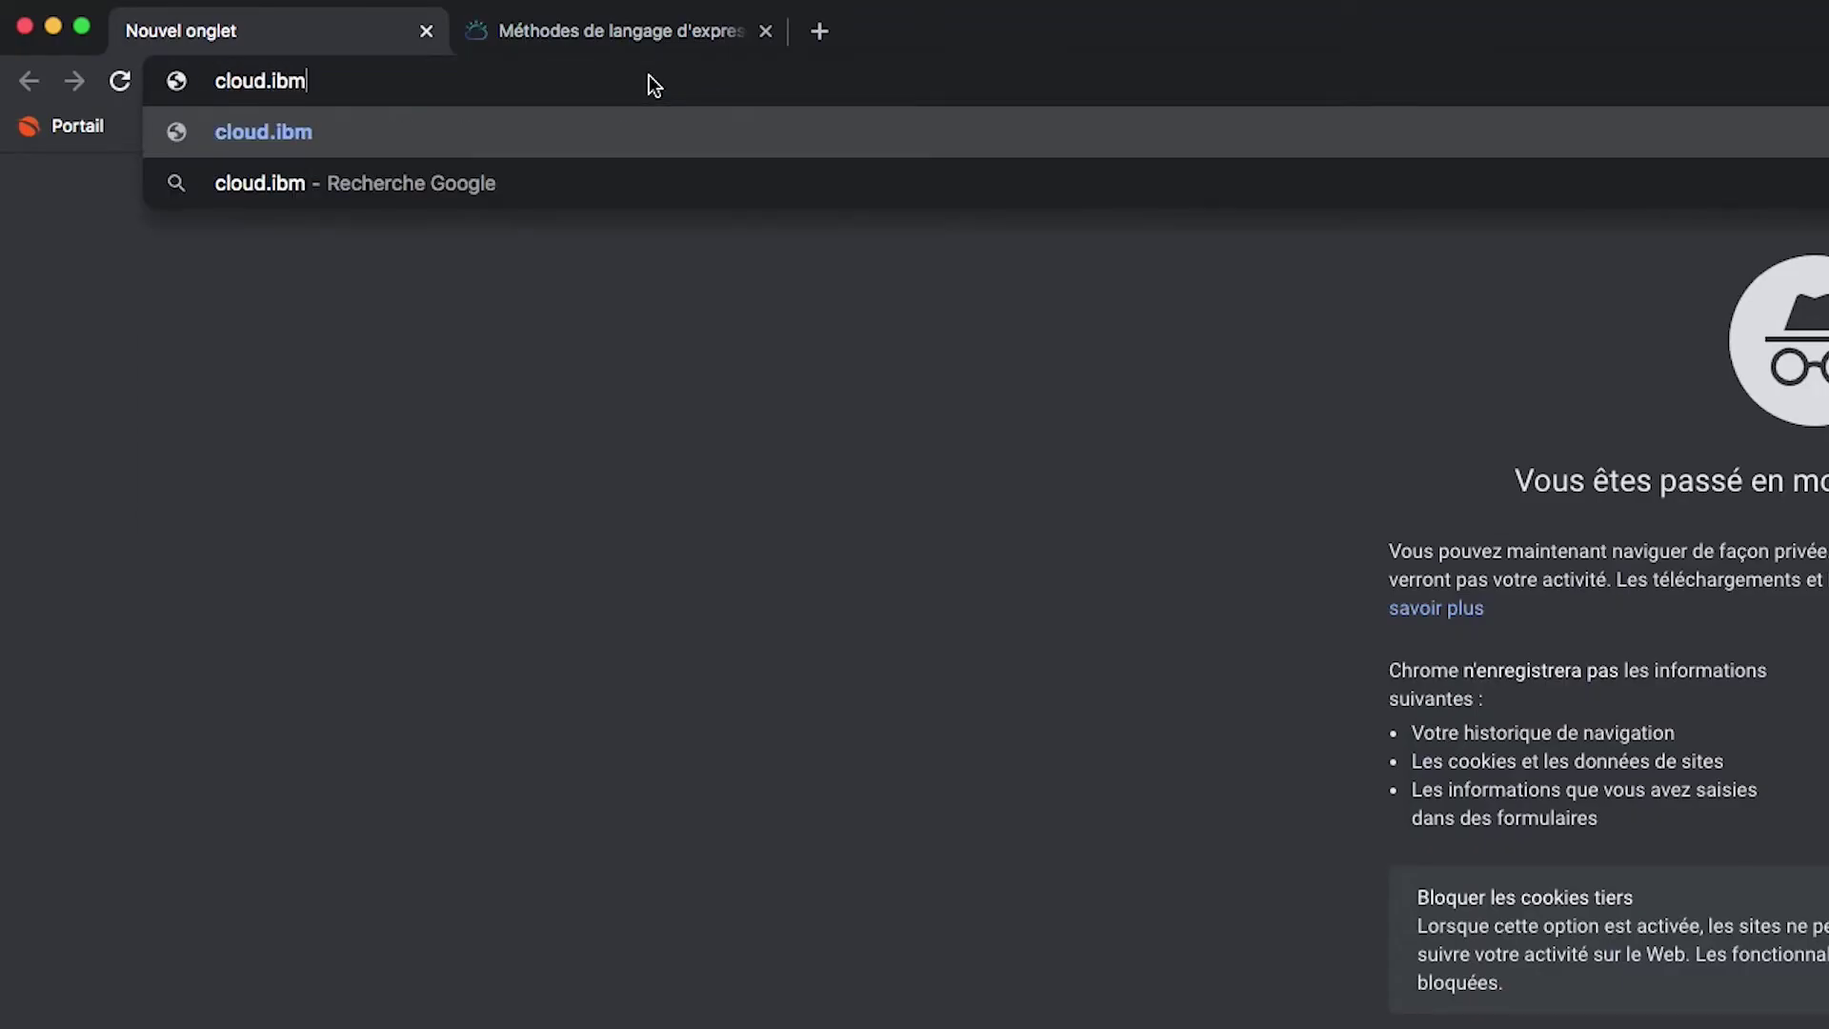
type("m")
key("Return")
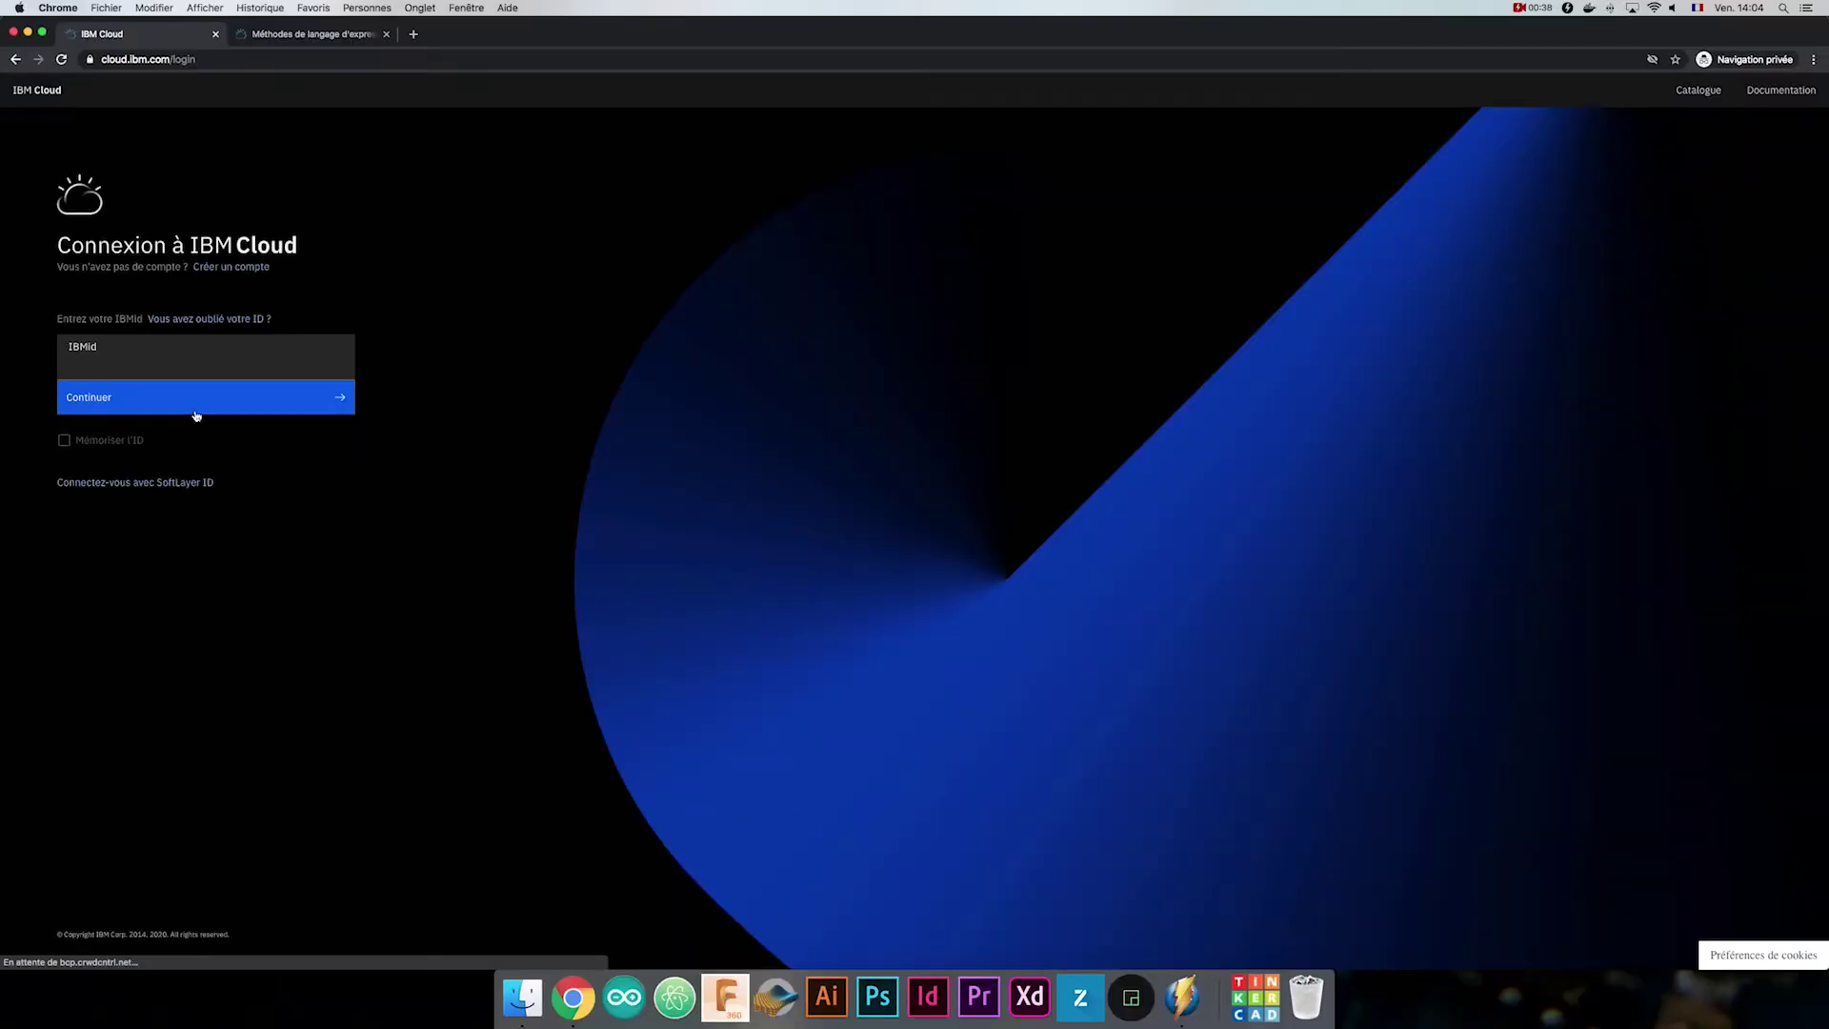
type("ila")
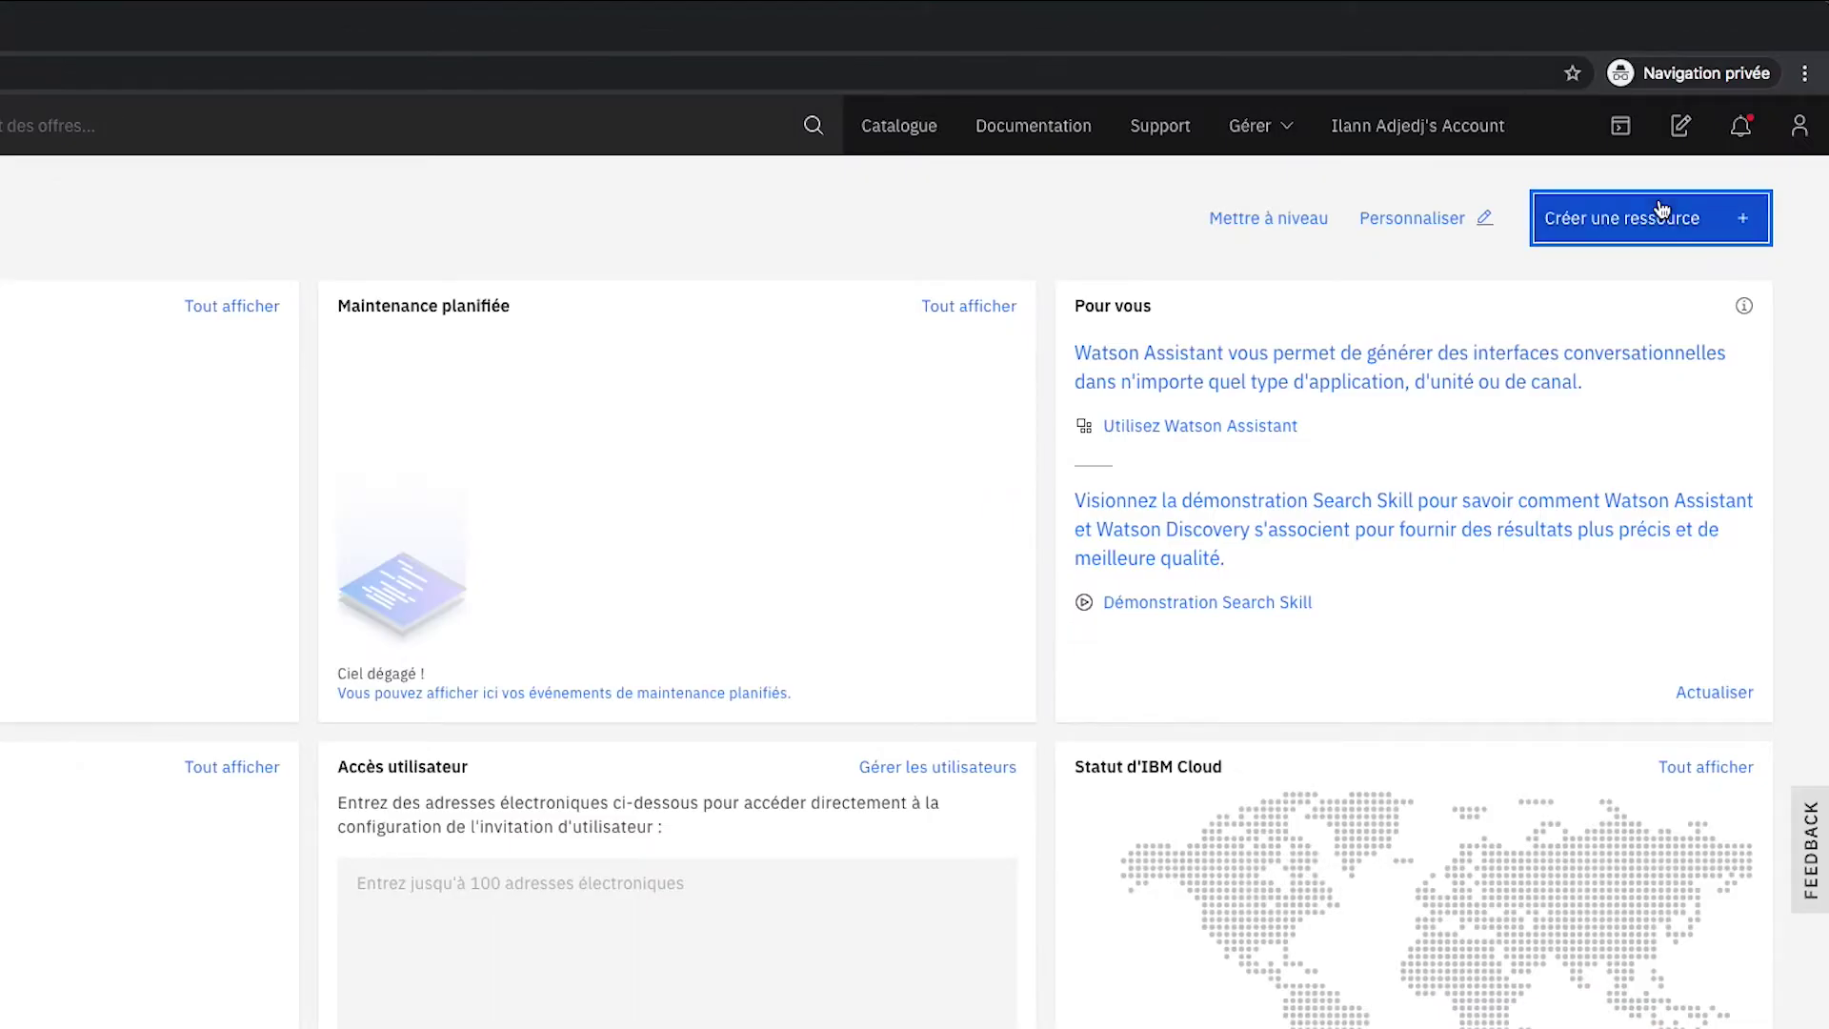
left_click(1724, 145)
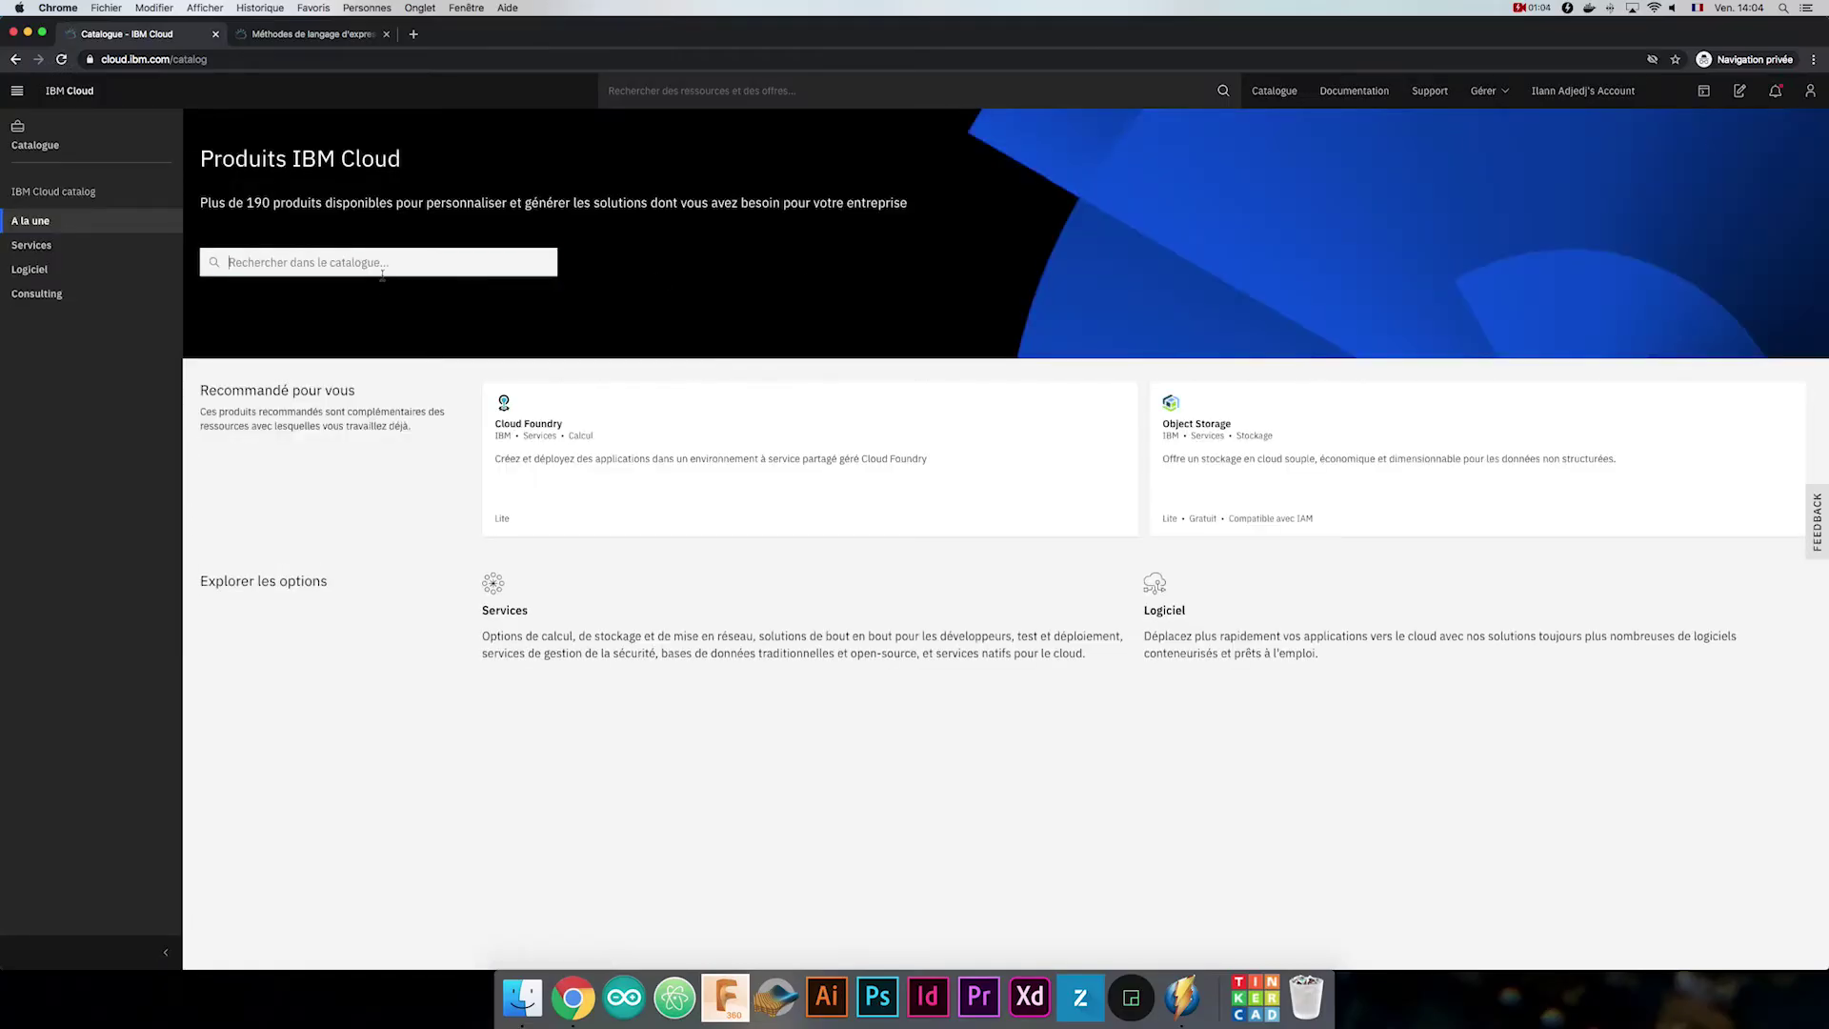
Find Watson Assistant in the catalogue, create it on the Lite plan, and launch it.
left_click(382, 273)
type("assista")
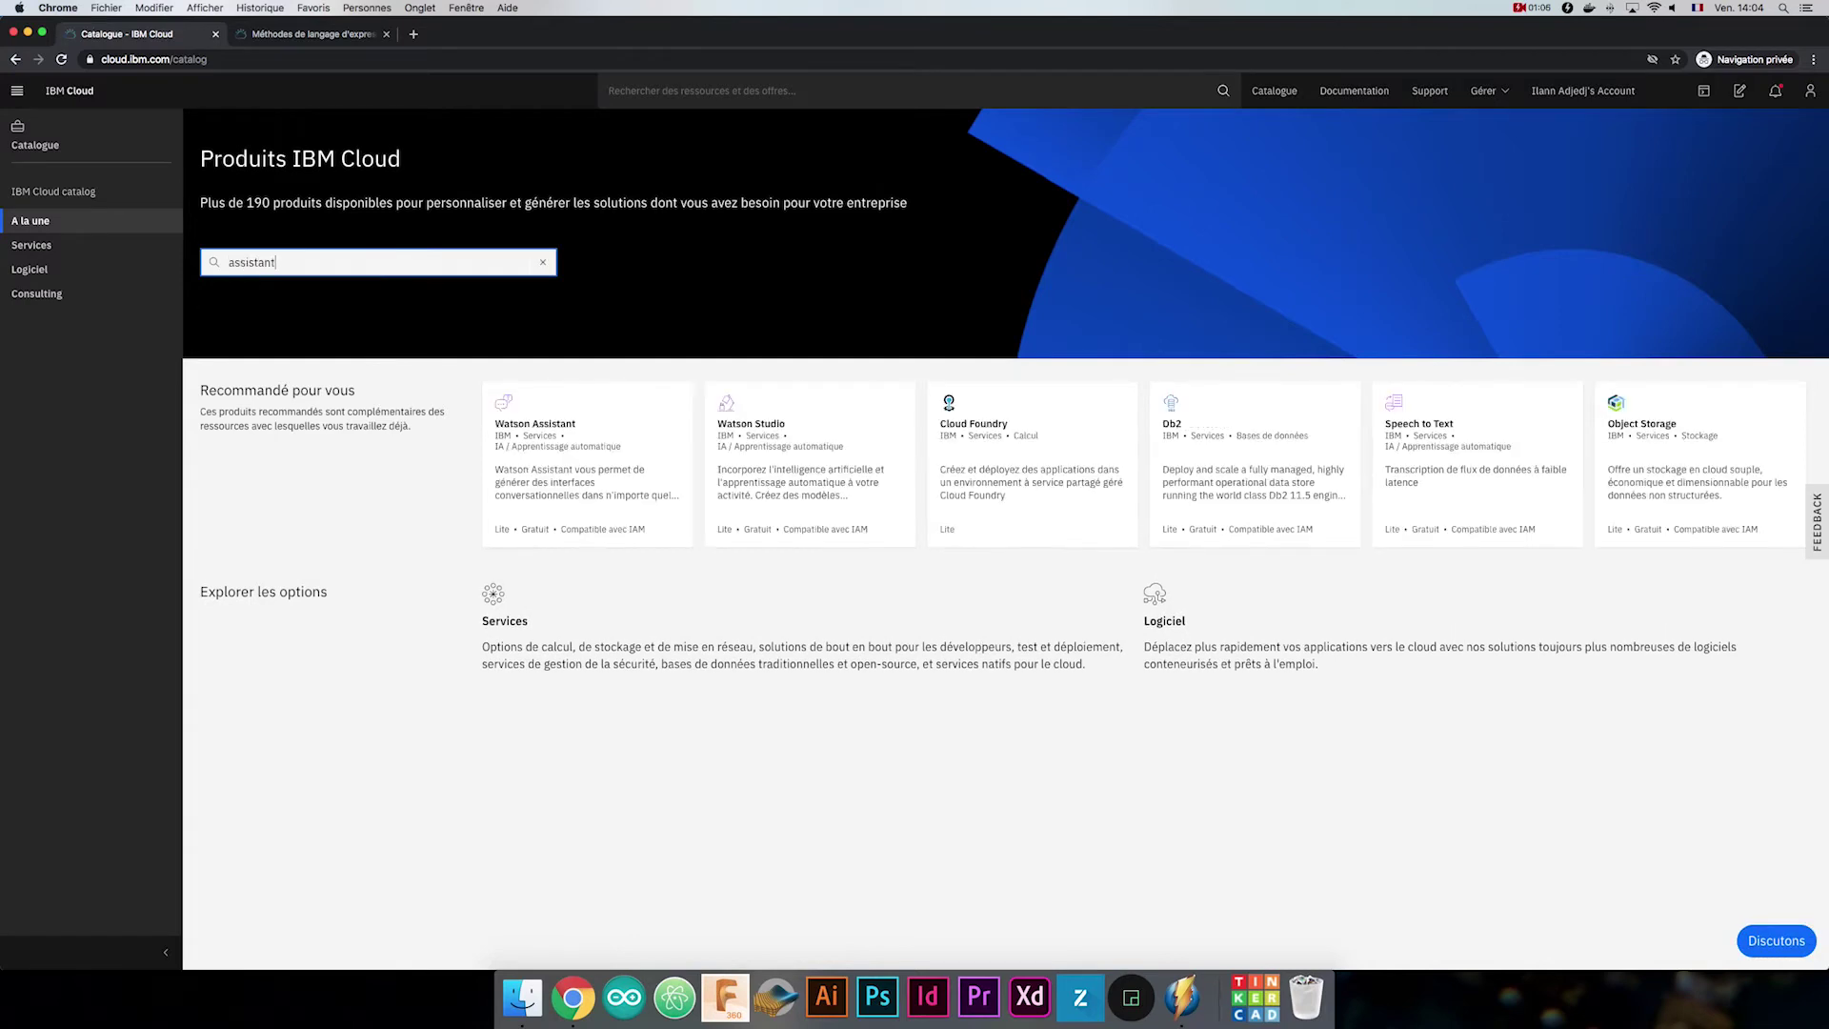
type("nt")
left_click(596, 491)
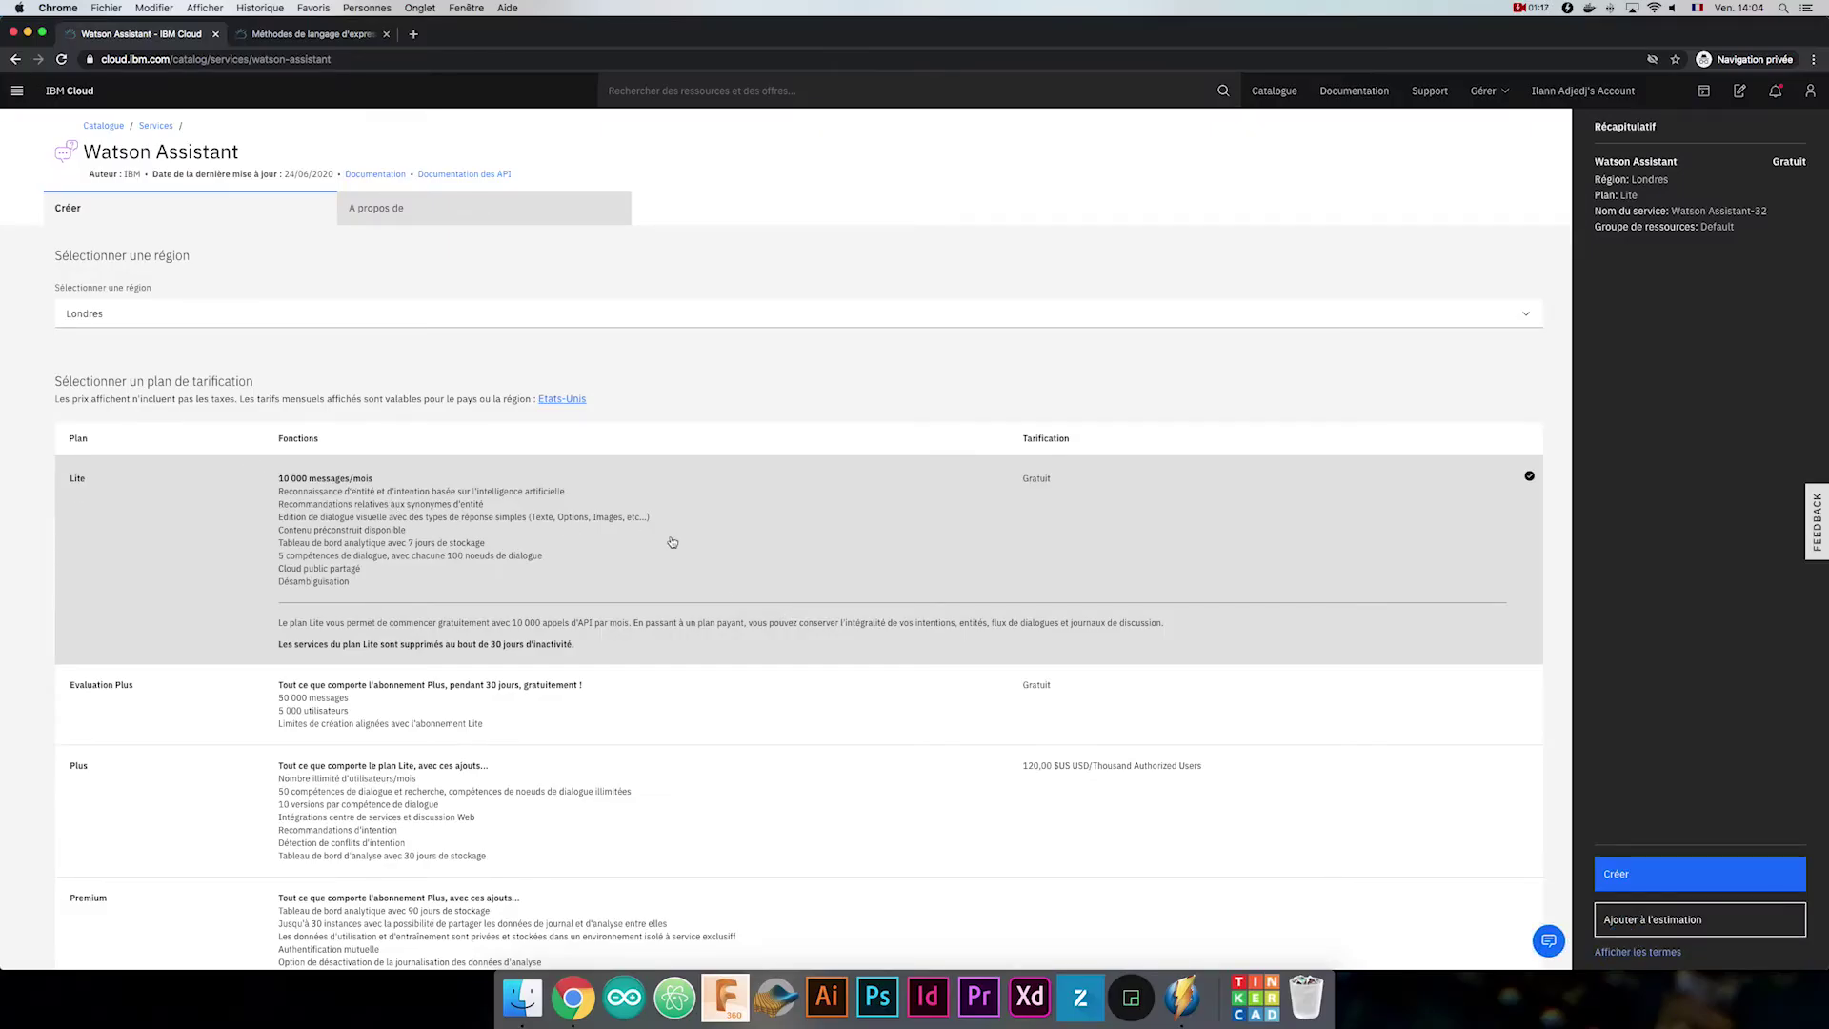
scroll(673, 542, "down", 5)
left_click(1680, 877)
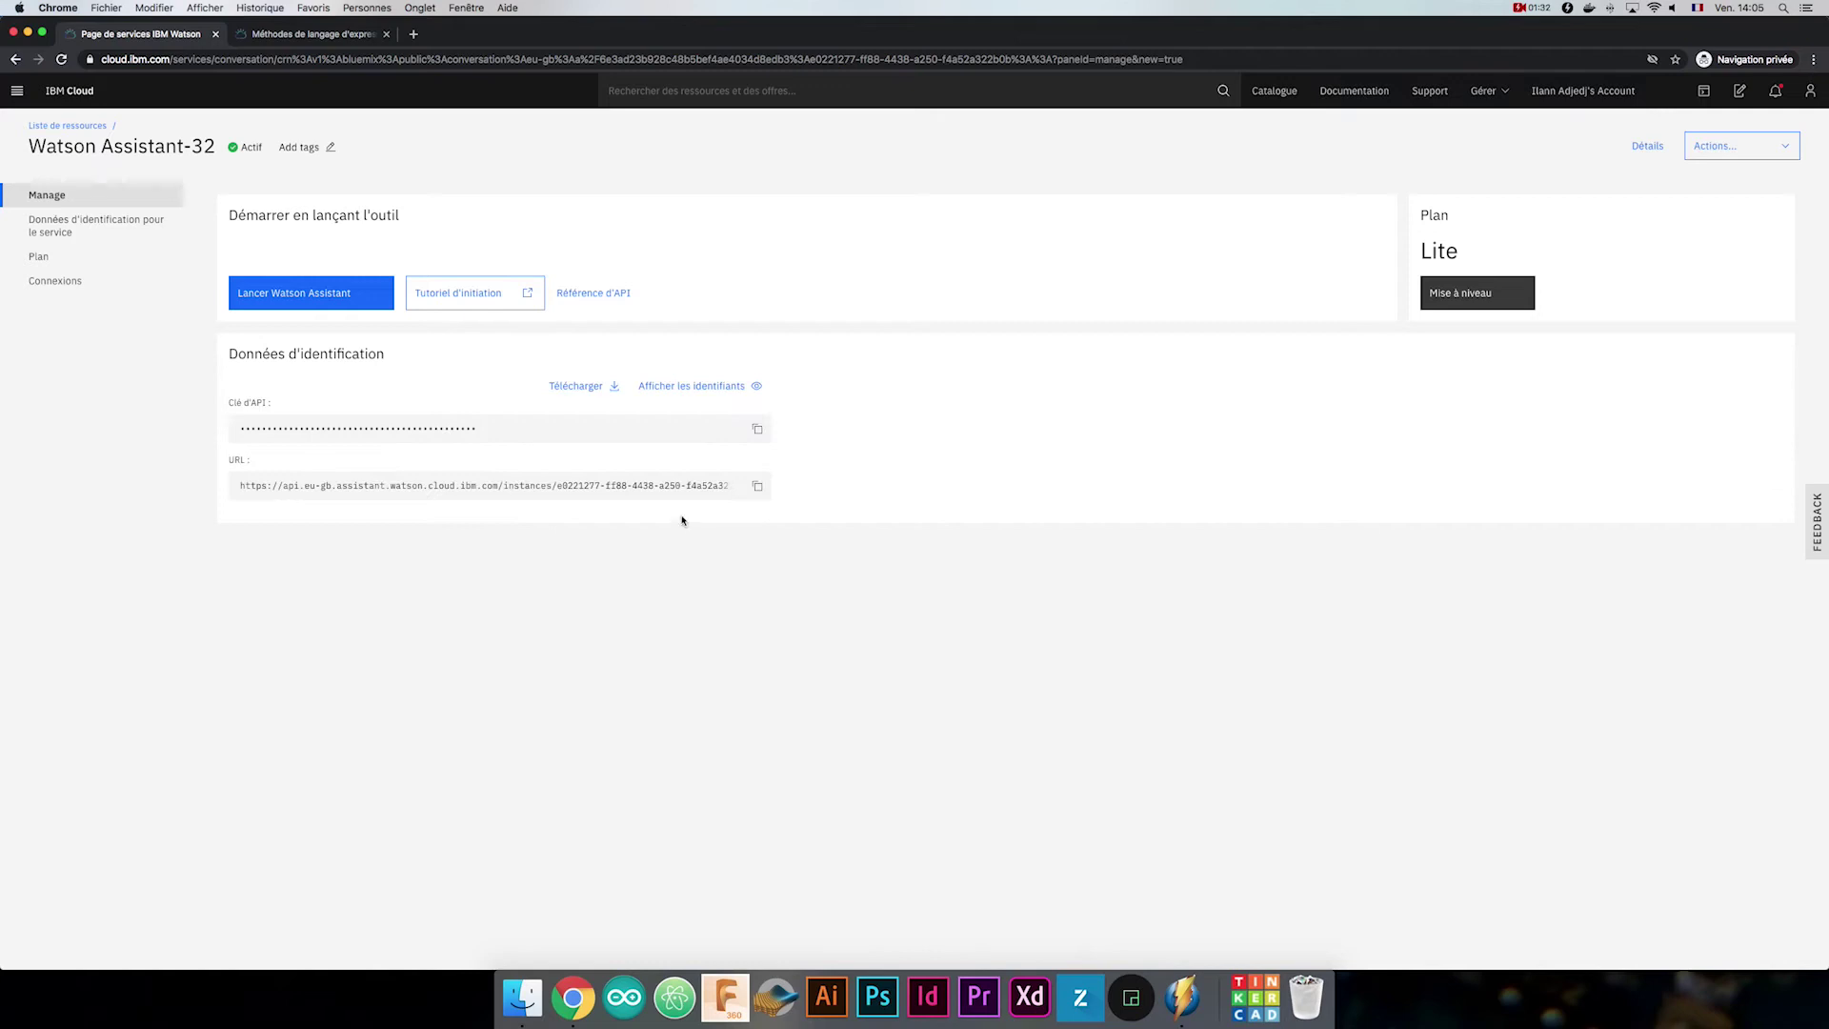
left_click(335, 294)
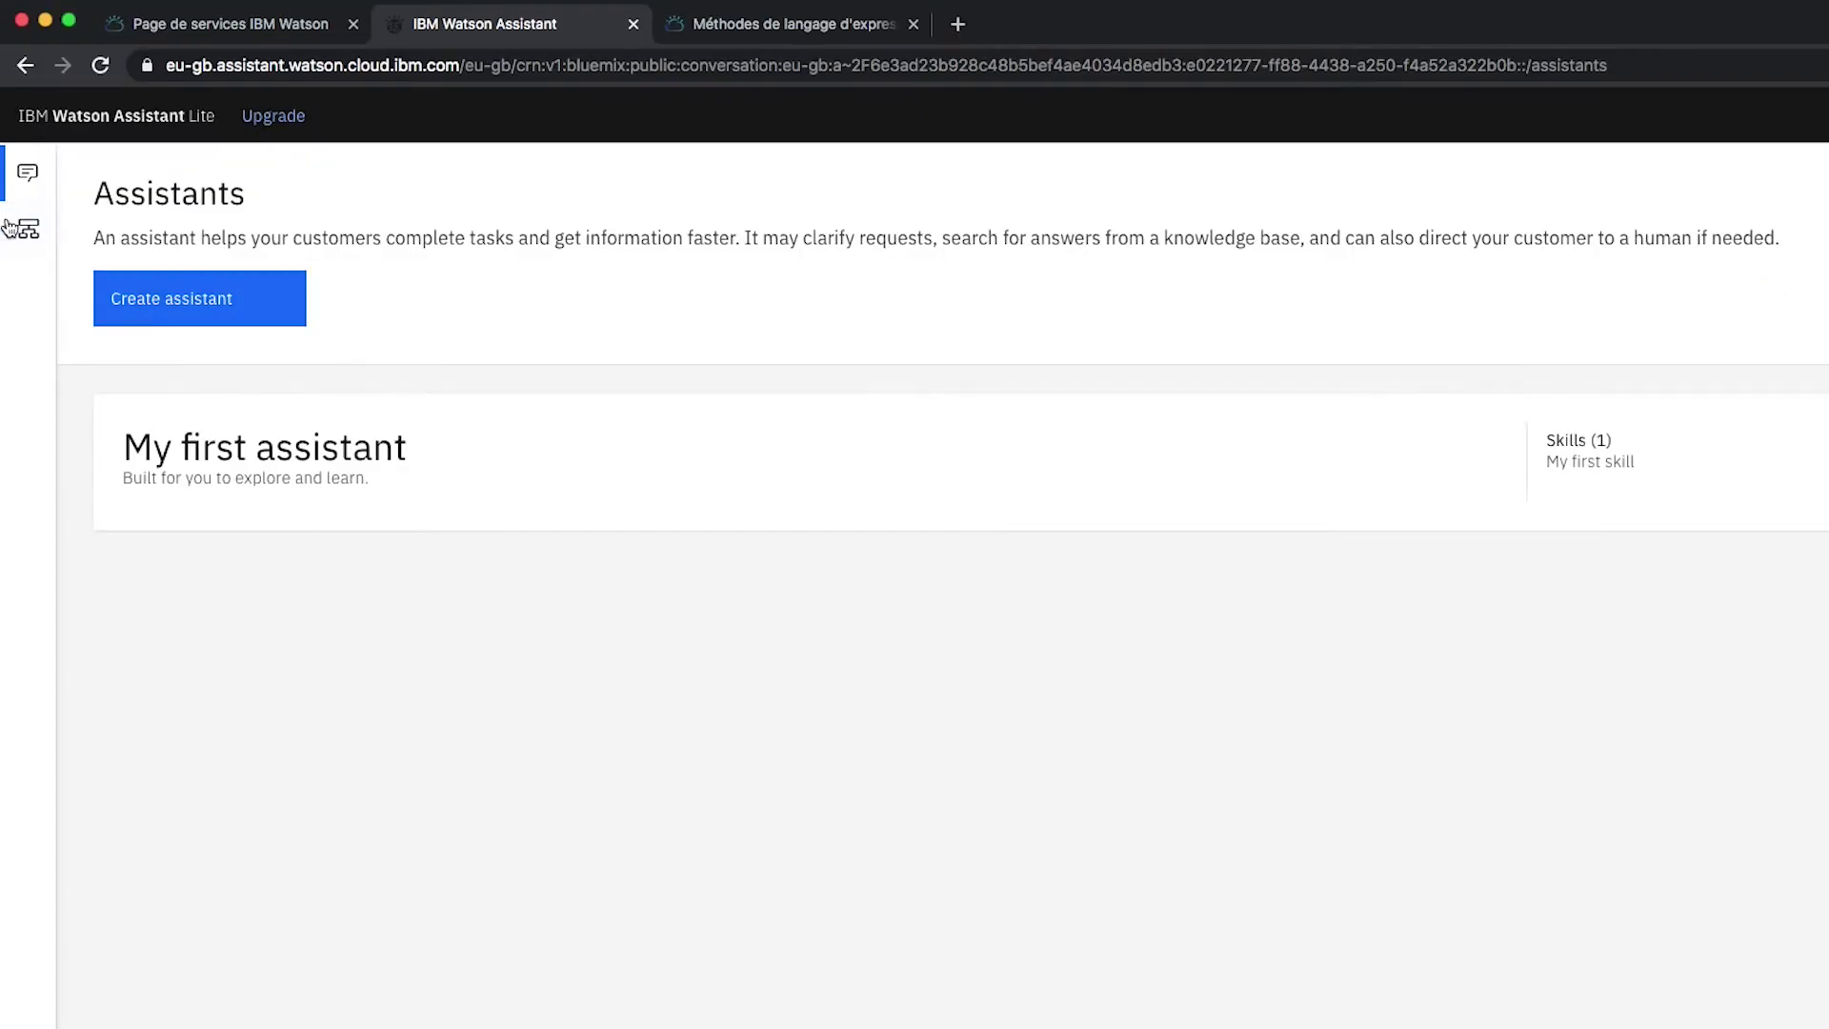
Start a new dialog skill and set its language to French.
left_click(17, 159)
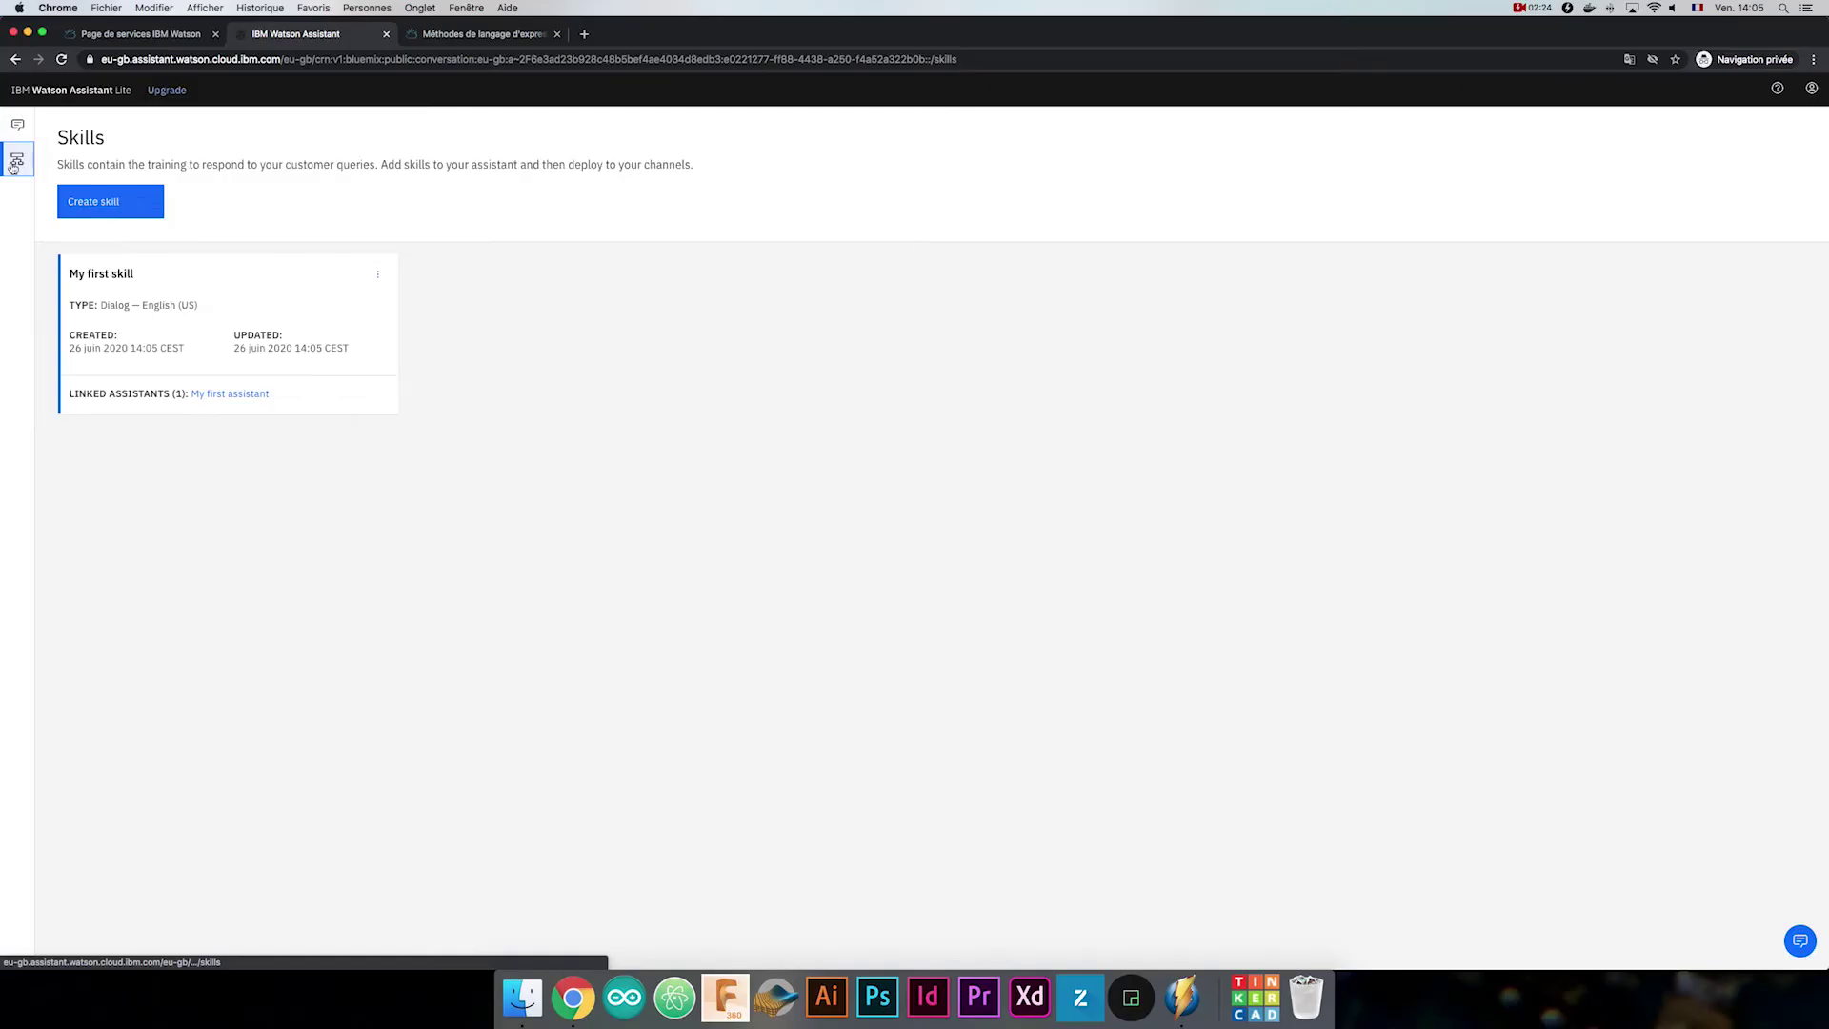
left_click(138, 205)
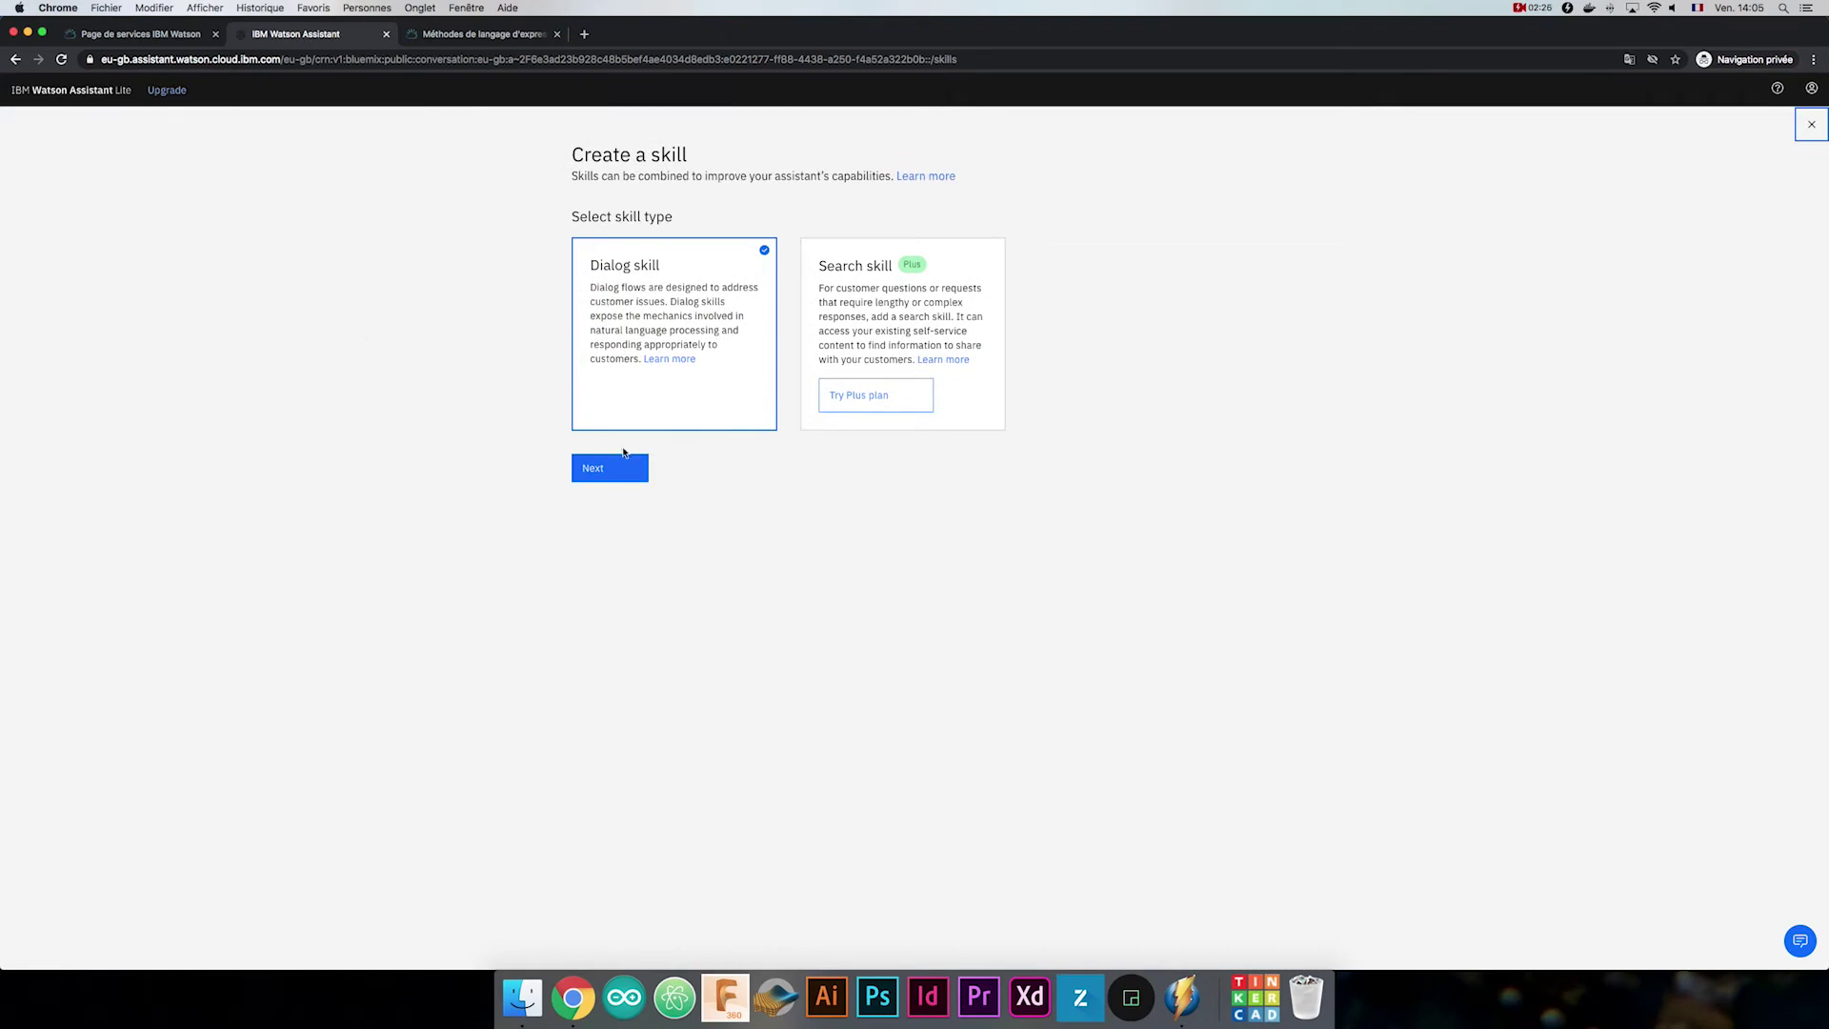
left_click(619, 466)
left_click(623, 494)
scroll(640, 556, "down", 3)
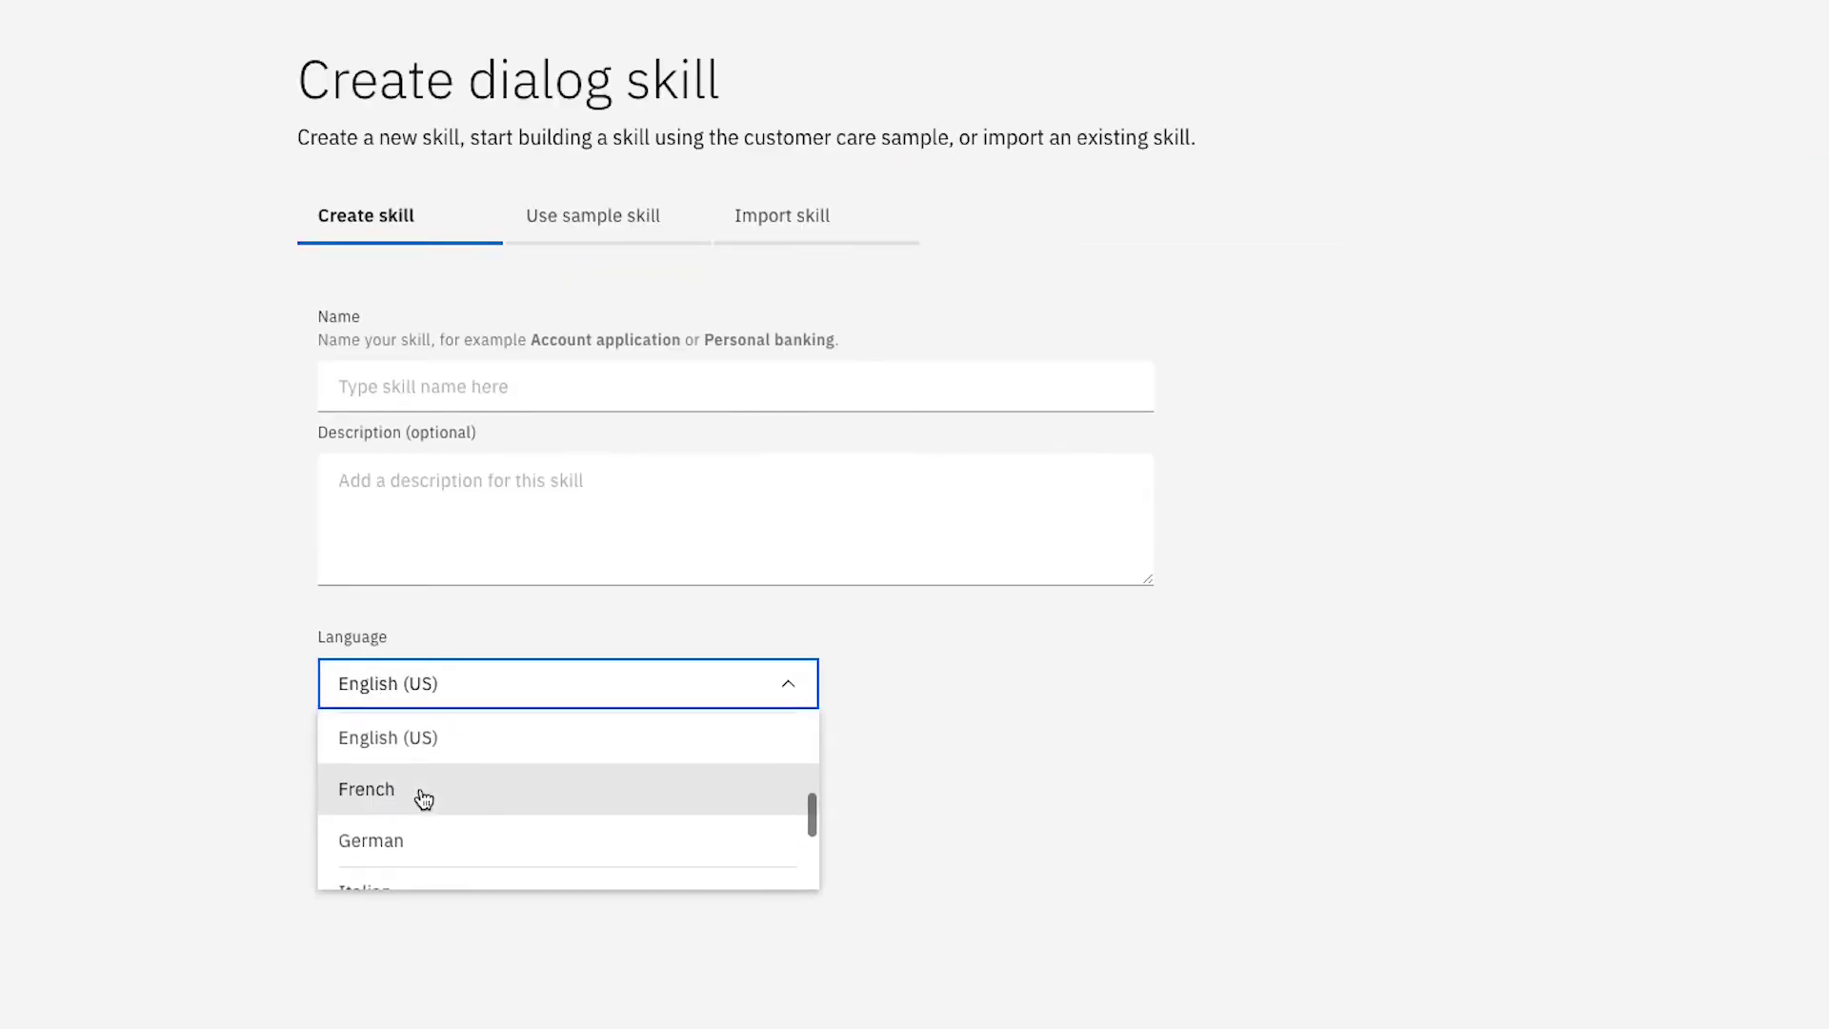
left_click(424, 795)
Name the skill 'FAQ makerslab', create it, and begin a new intent.
left_click(467, 399)
type("FAQ makerslab")
key("Tab")
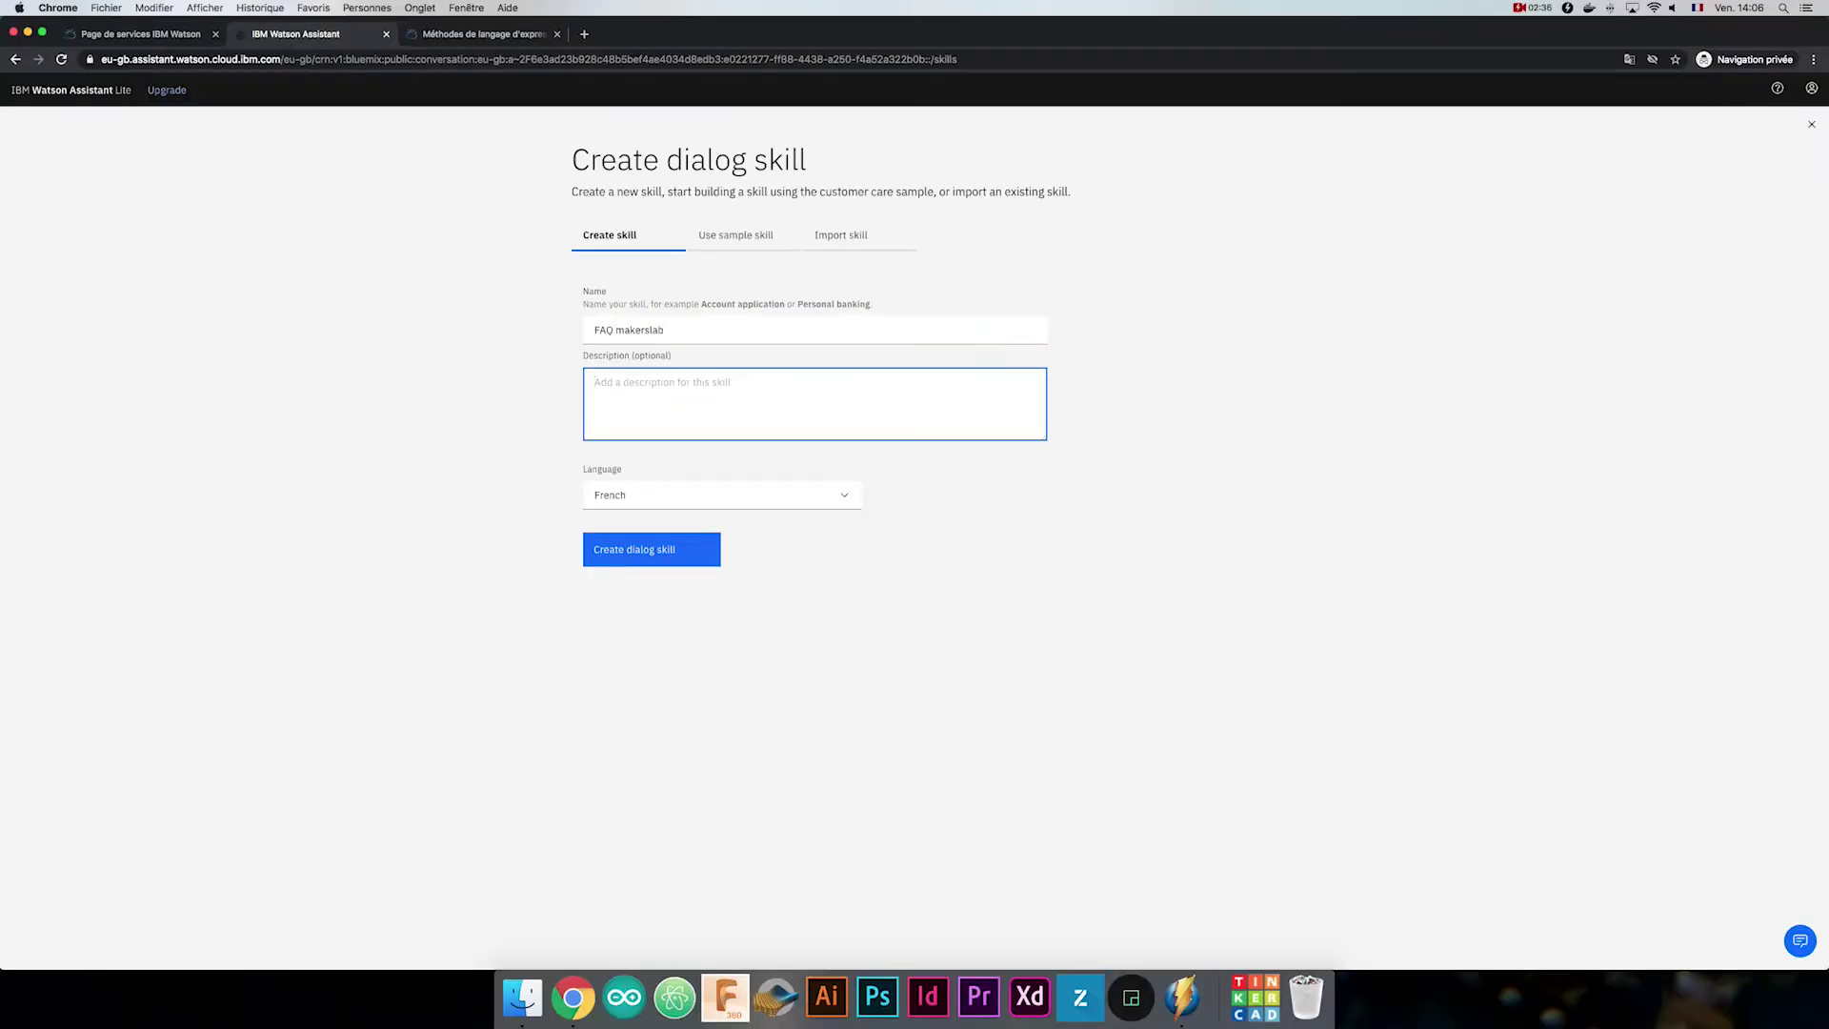
left_click(663, 560)
left_click(851, 455)
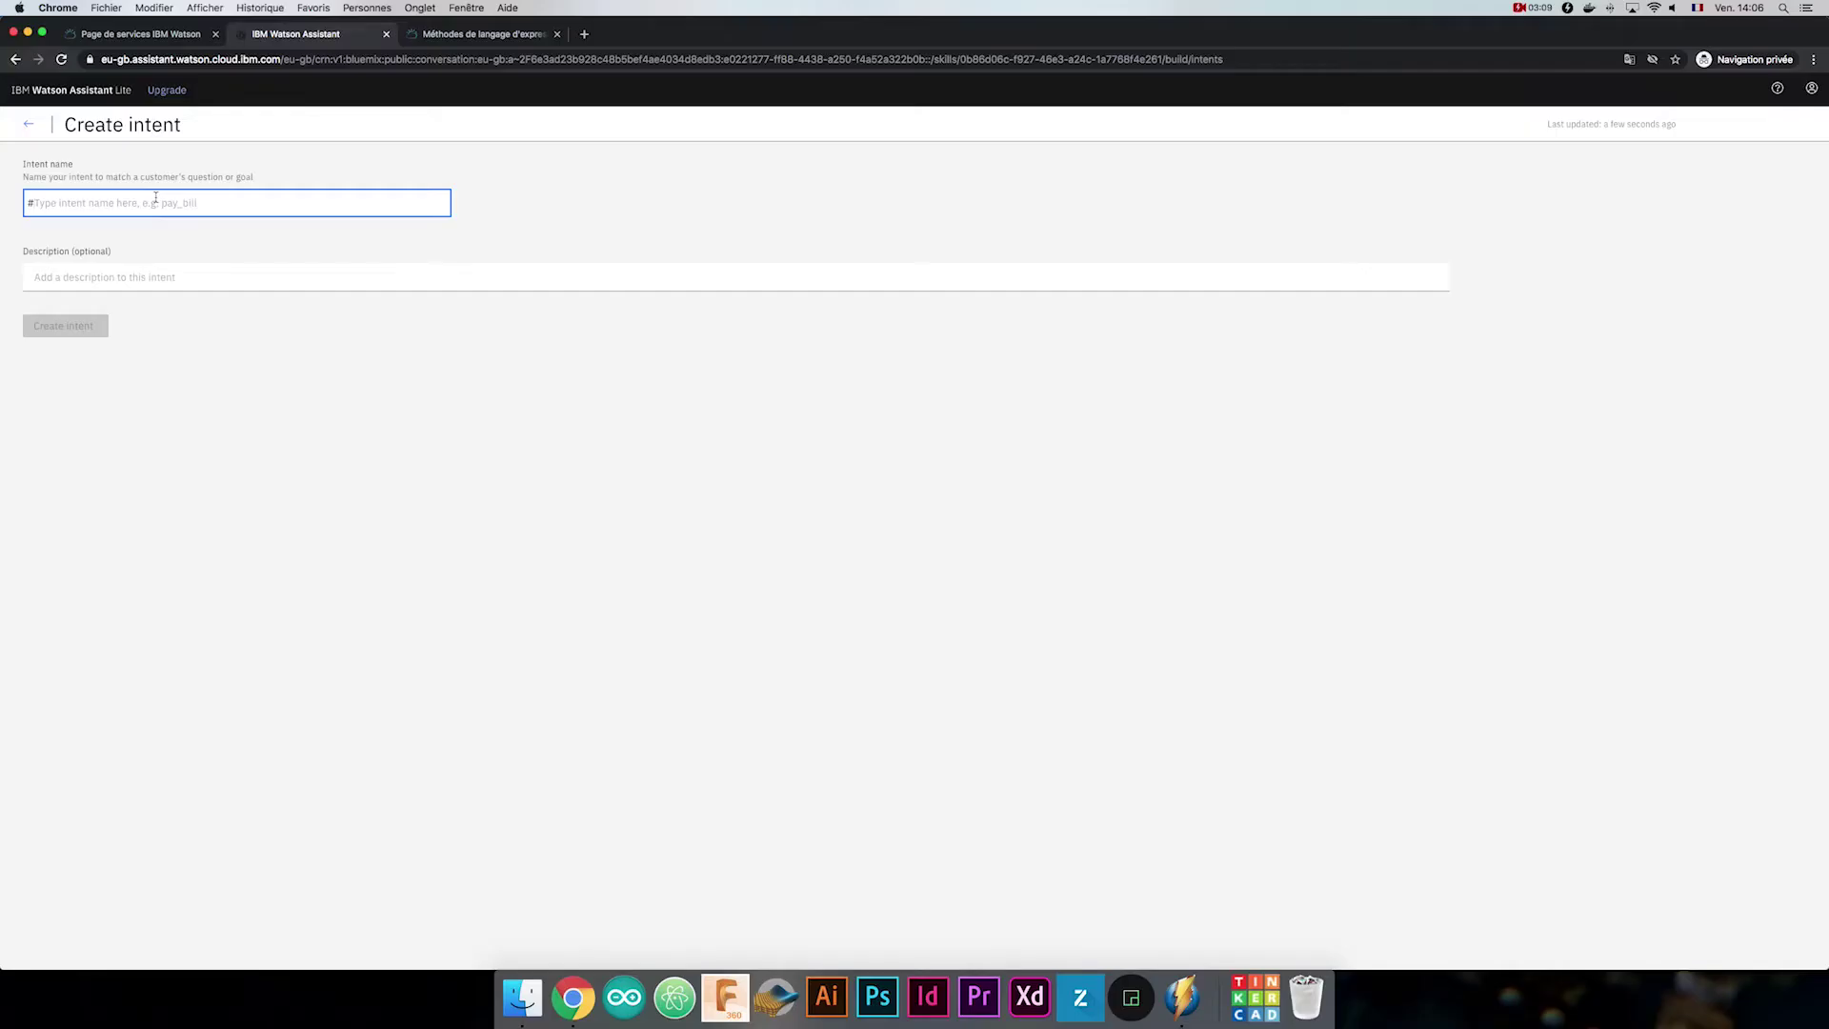
Name the intent #horaire, describe it, and add the example 'Vous êtes ouverts ?'.
type("horaire")
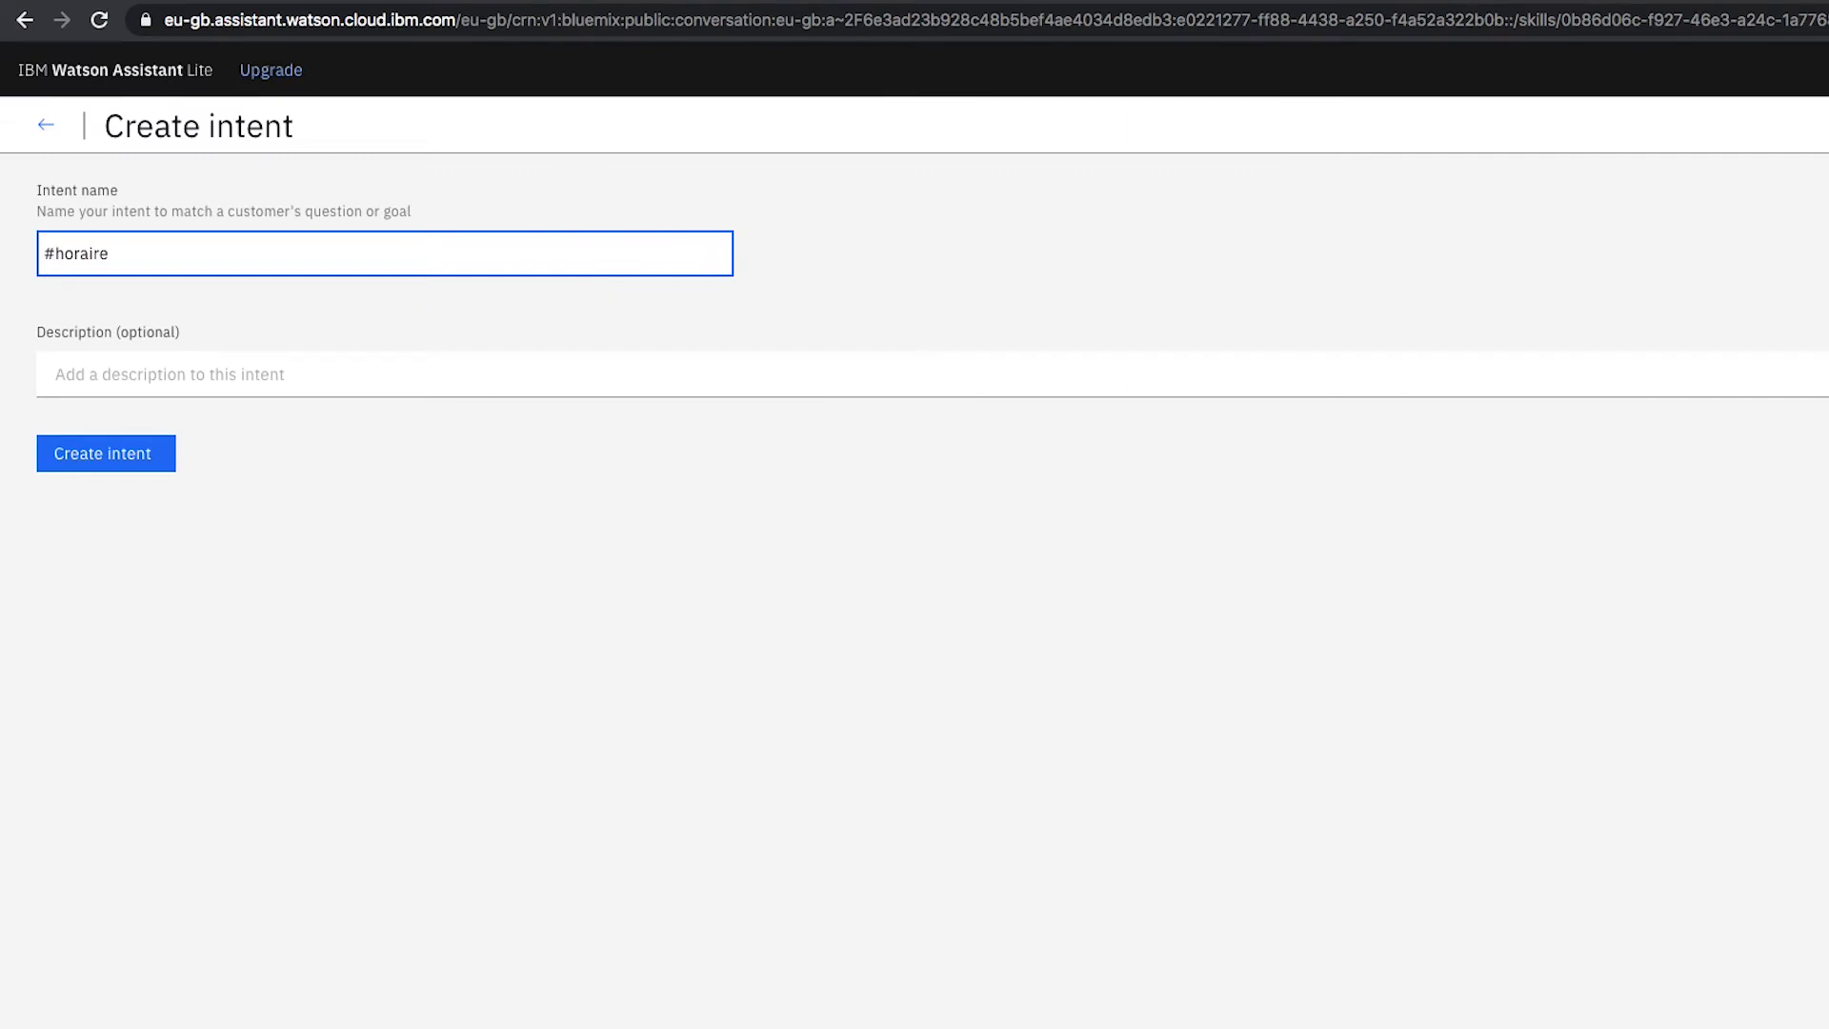
left_click(238, 378)
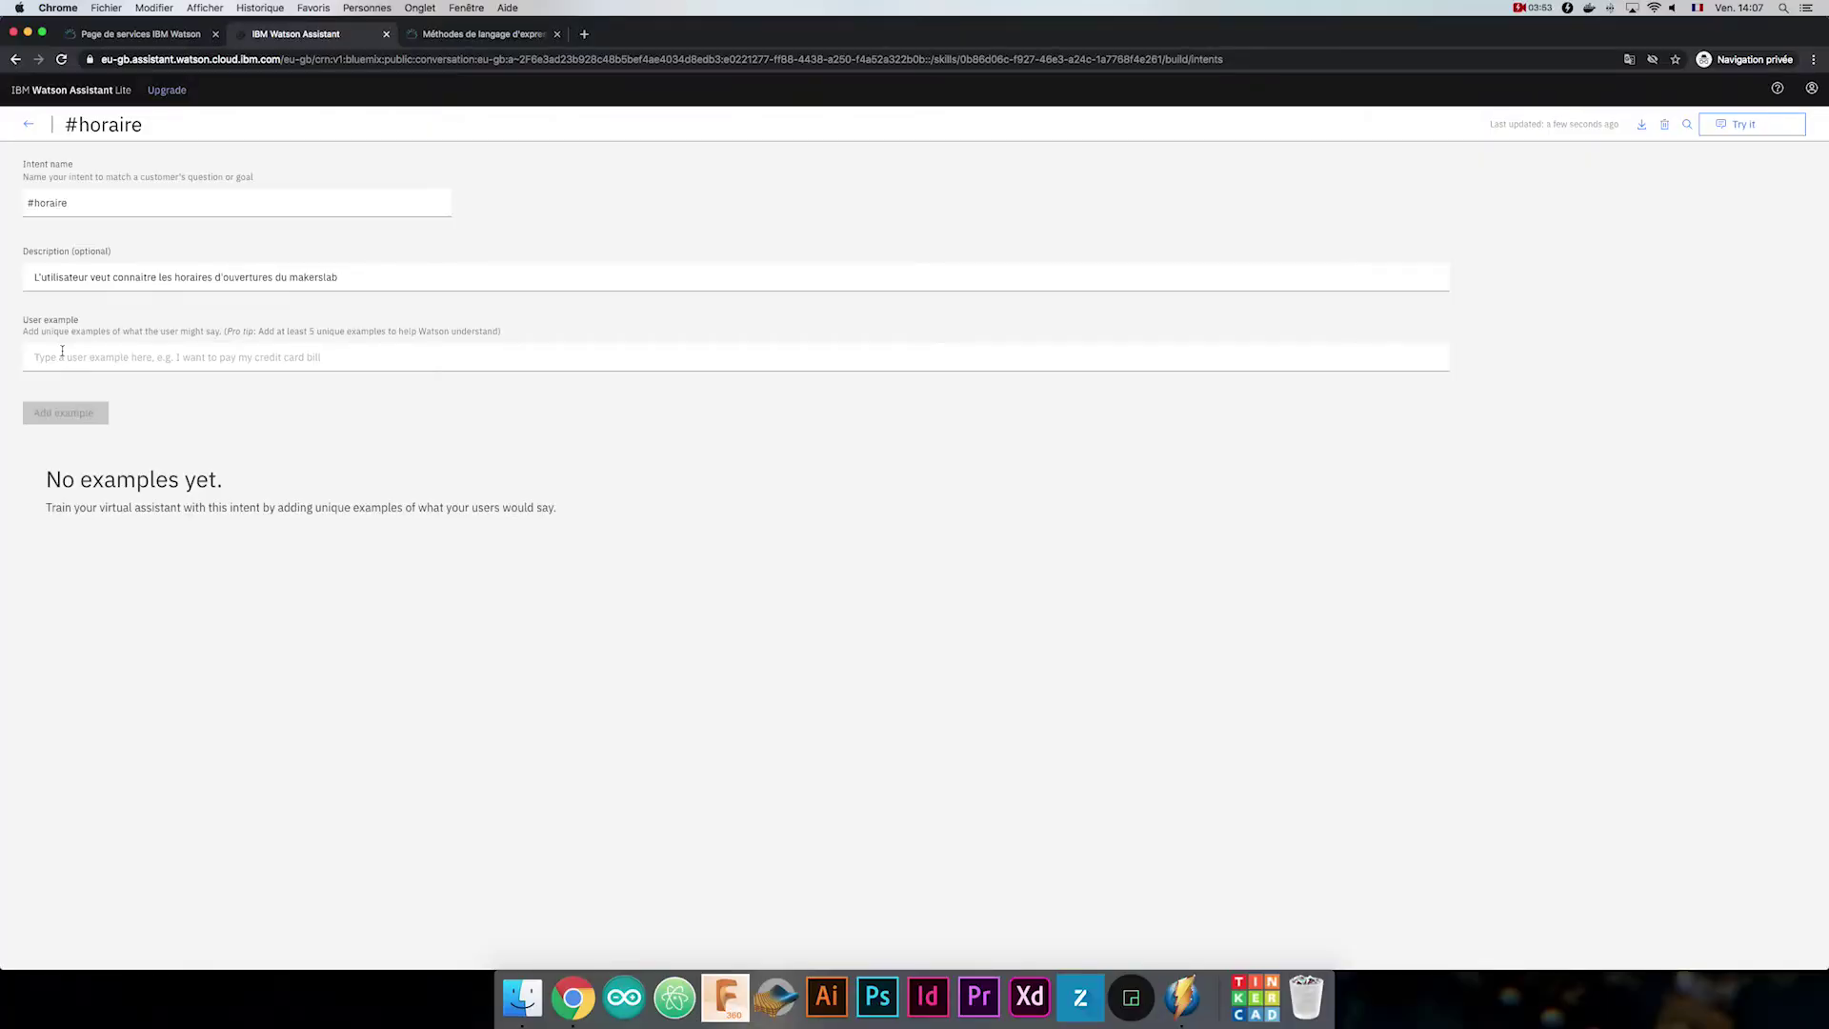
left_click(62, 351)
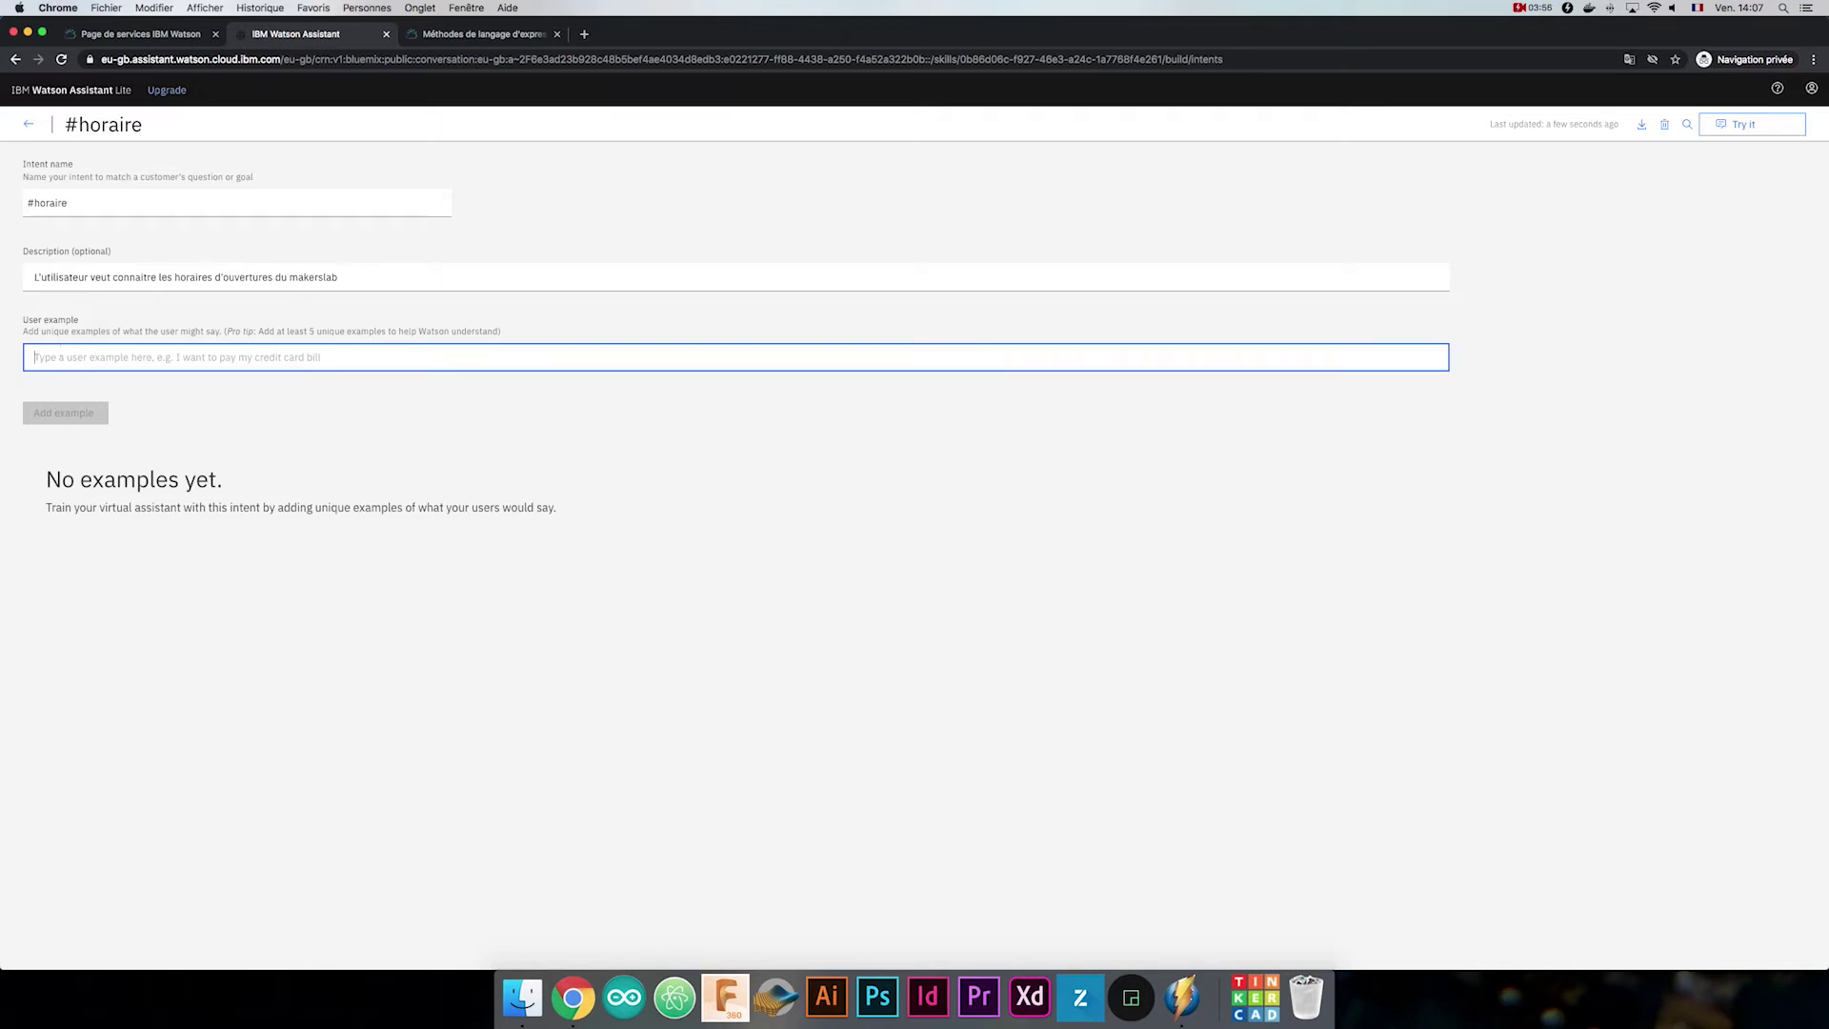
type("Vous êtes v")
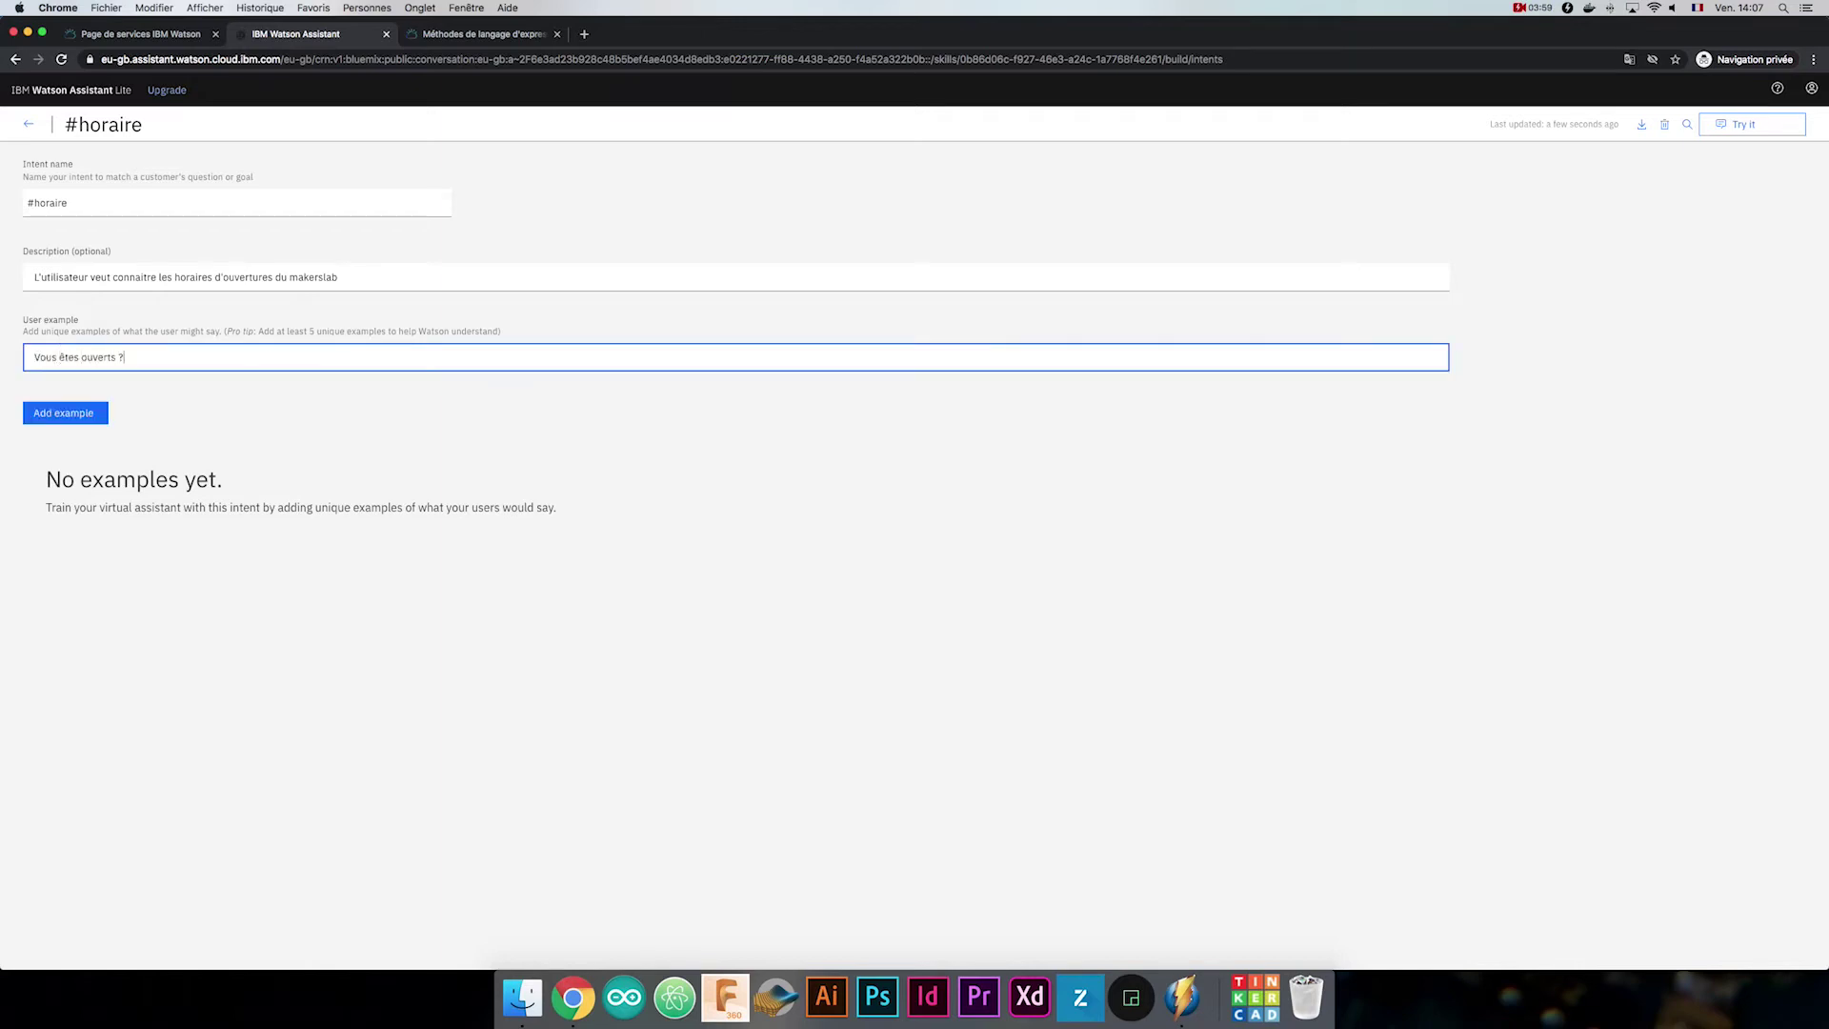
key("Return")
Add examples 'C'est ouvert demain ?' and 'Le makerslab est-il accessible le mercredi ?'.
type("C'est ouvert demain ?")
key("Return")
type("Le makerslab est-il accessible le mercredi ?")
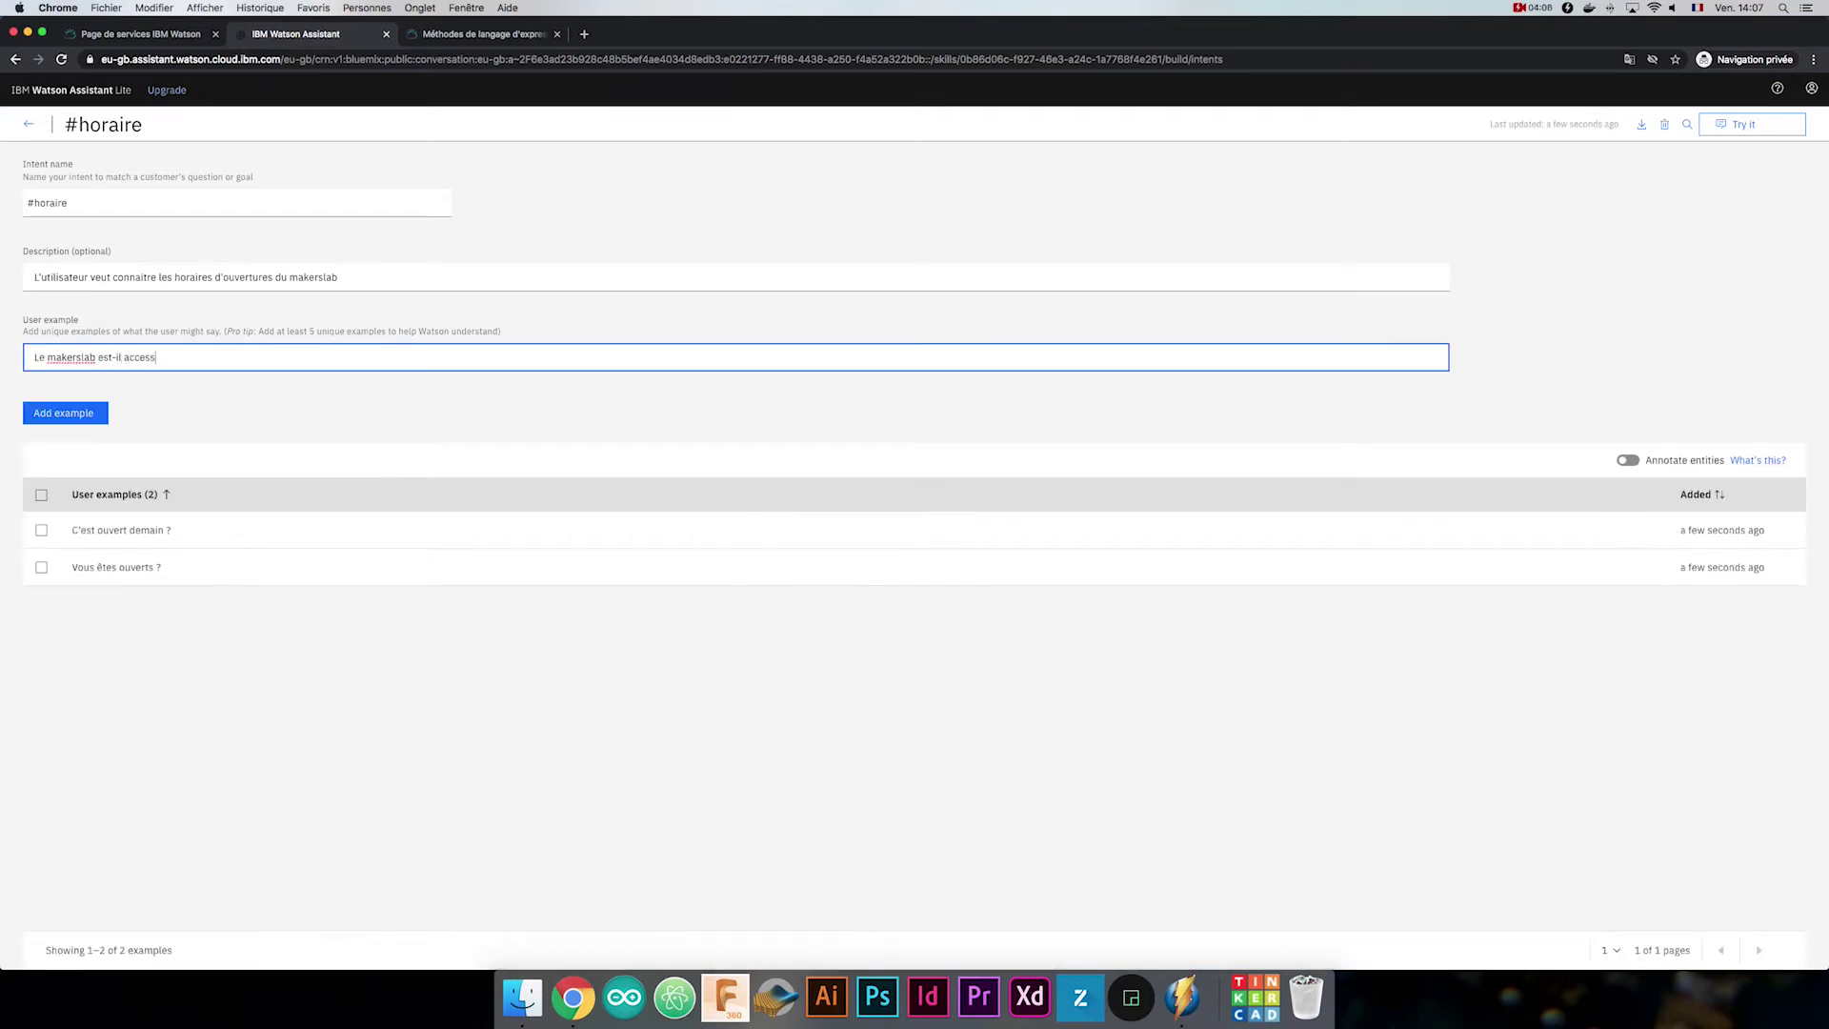
key("Return")
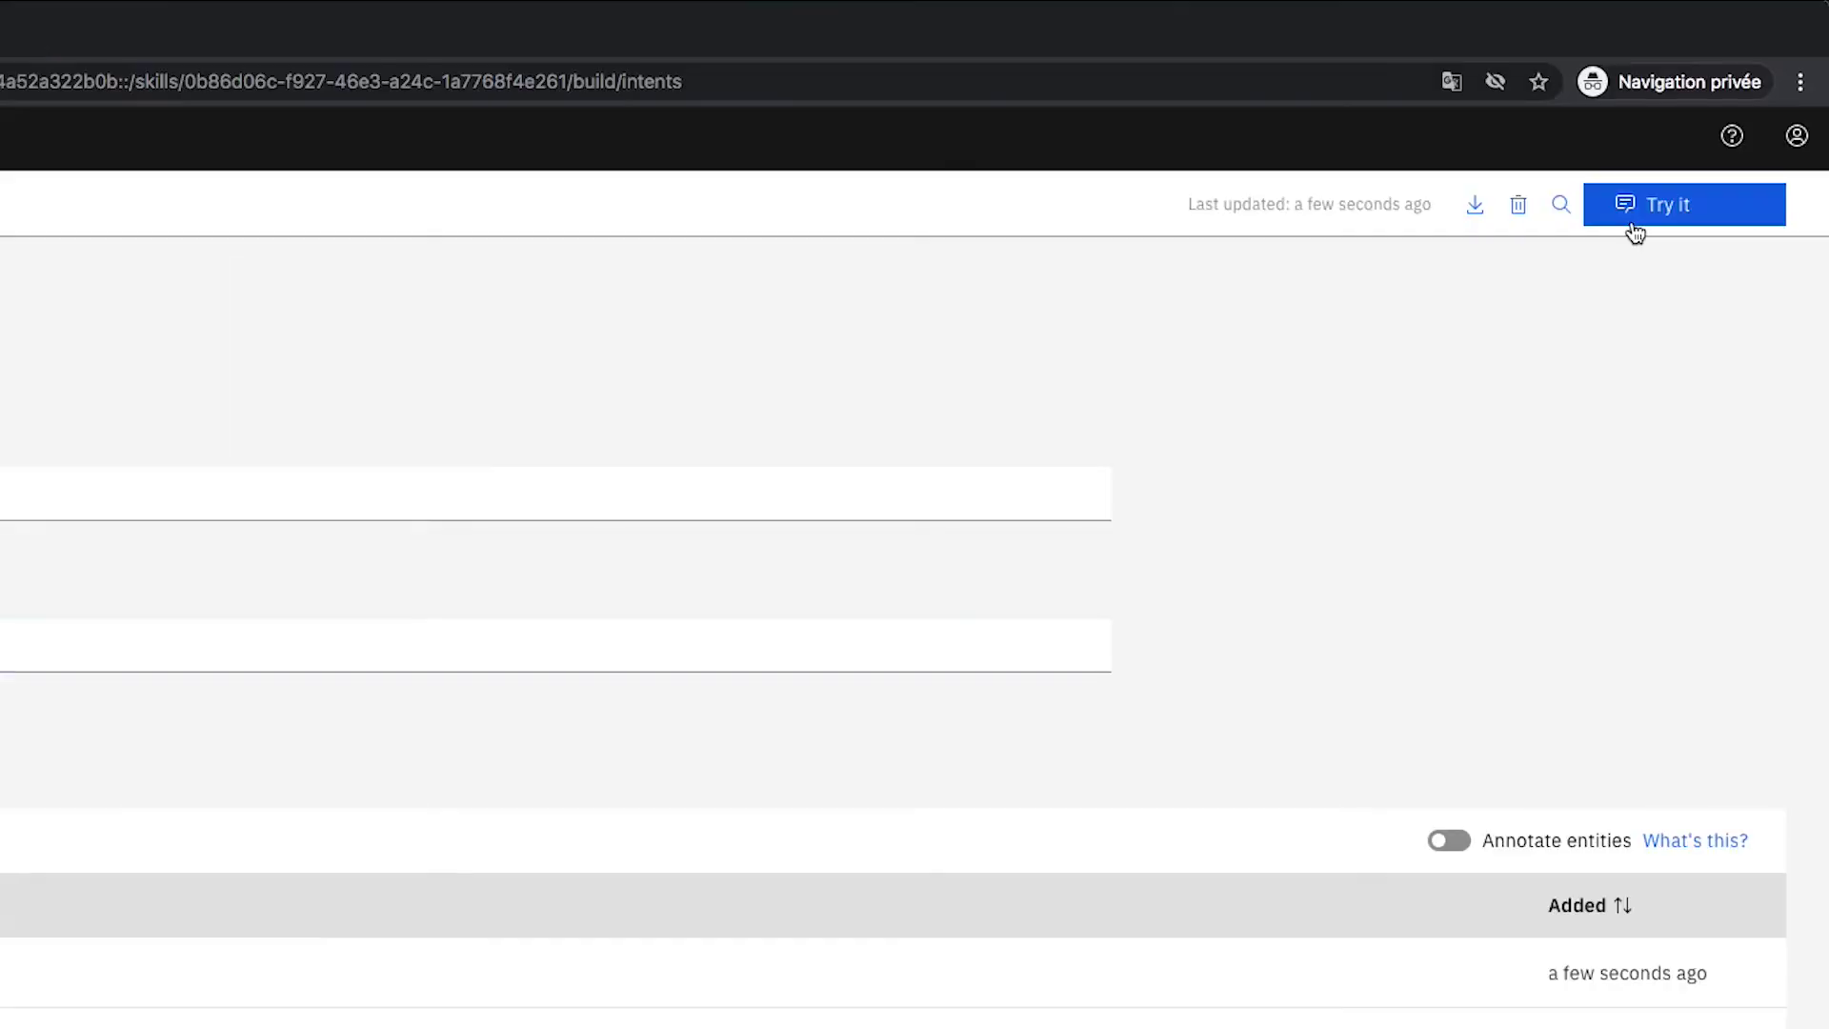
left_click(1726, 127)
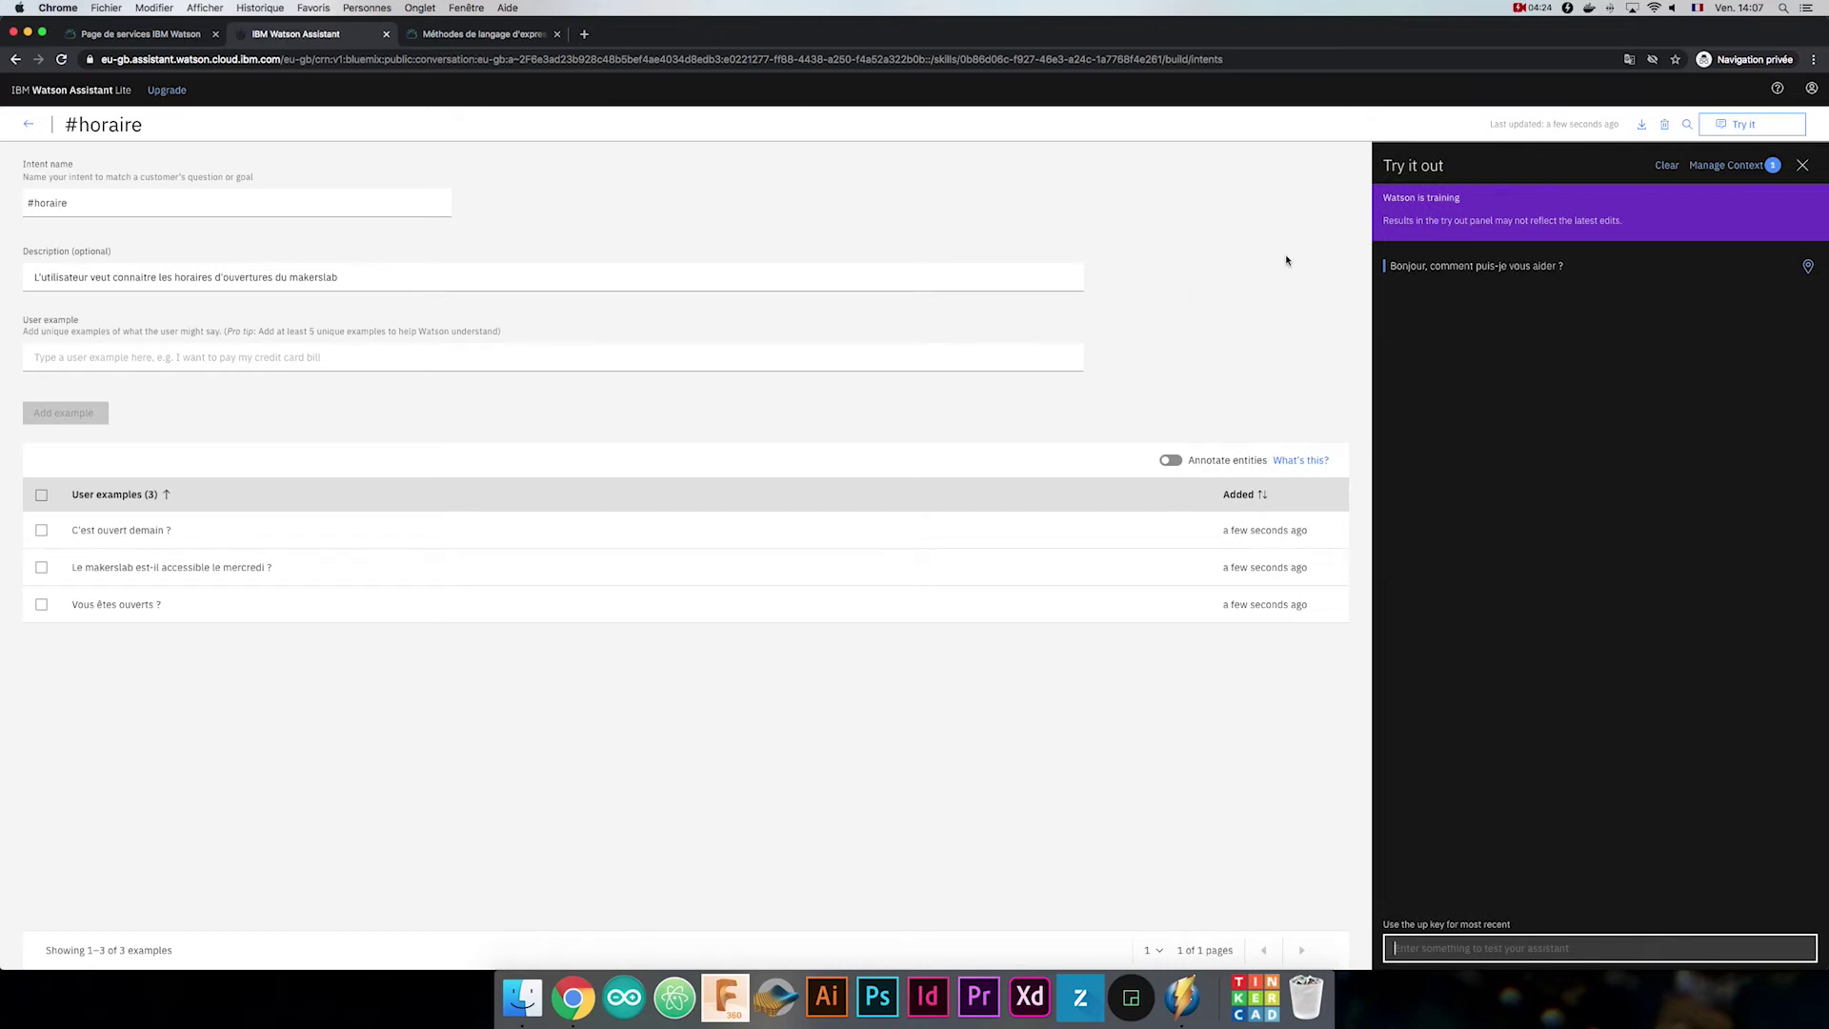
Test 'C'est ouvert ?', confirm it maps to #horaire, and return to the intents list.
type("C'est ouvert ?")
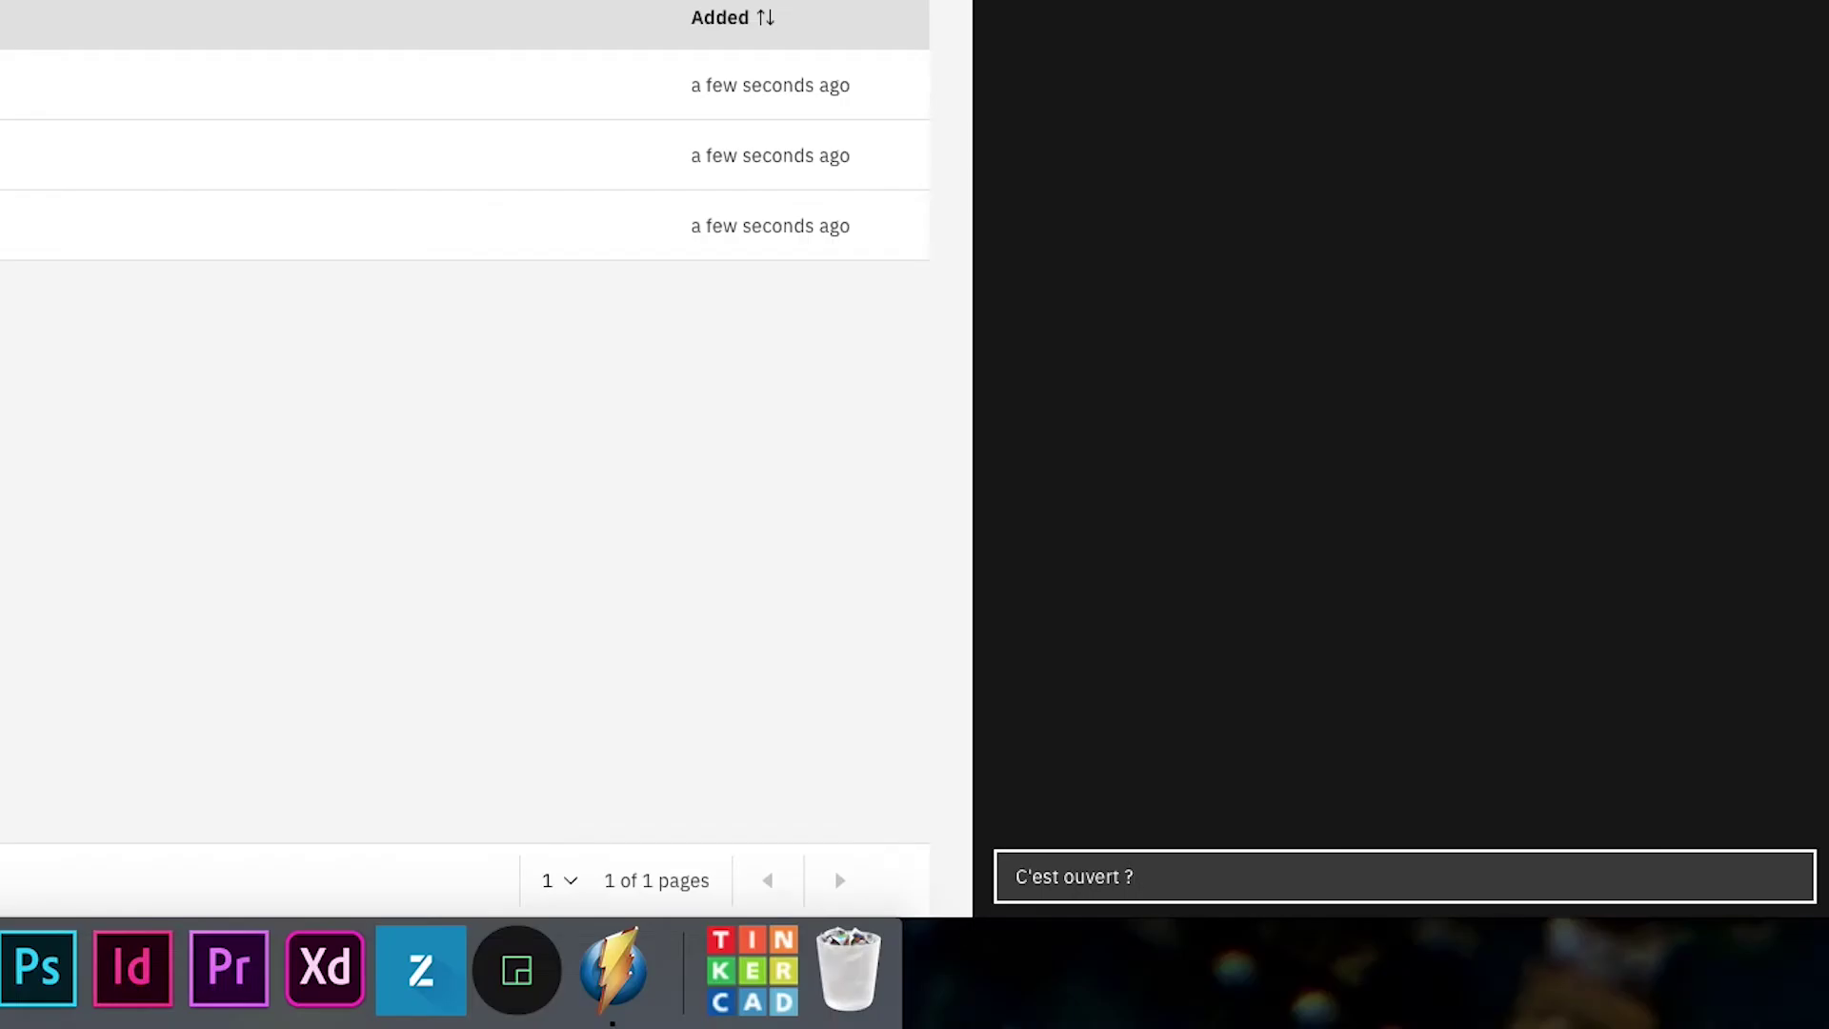
key("Return")
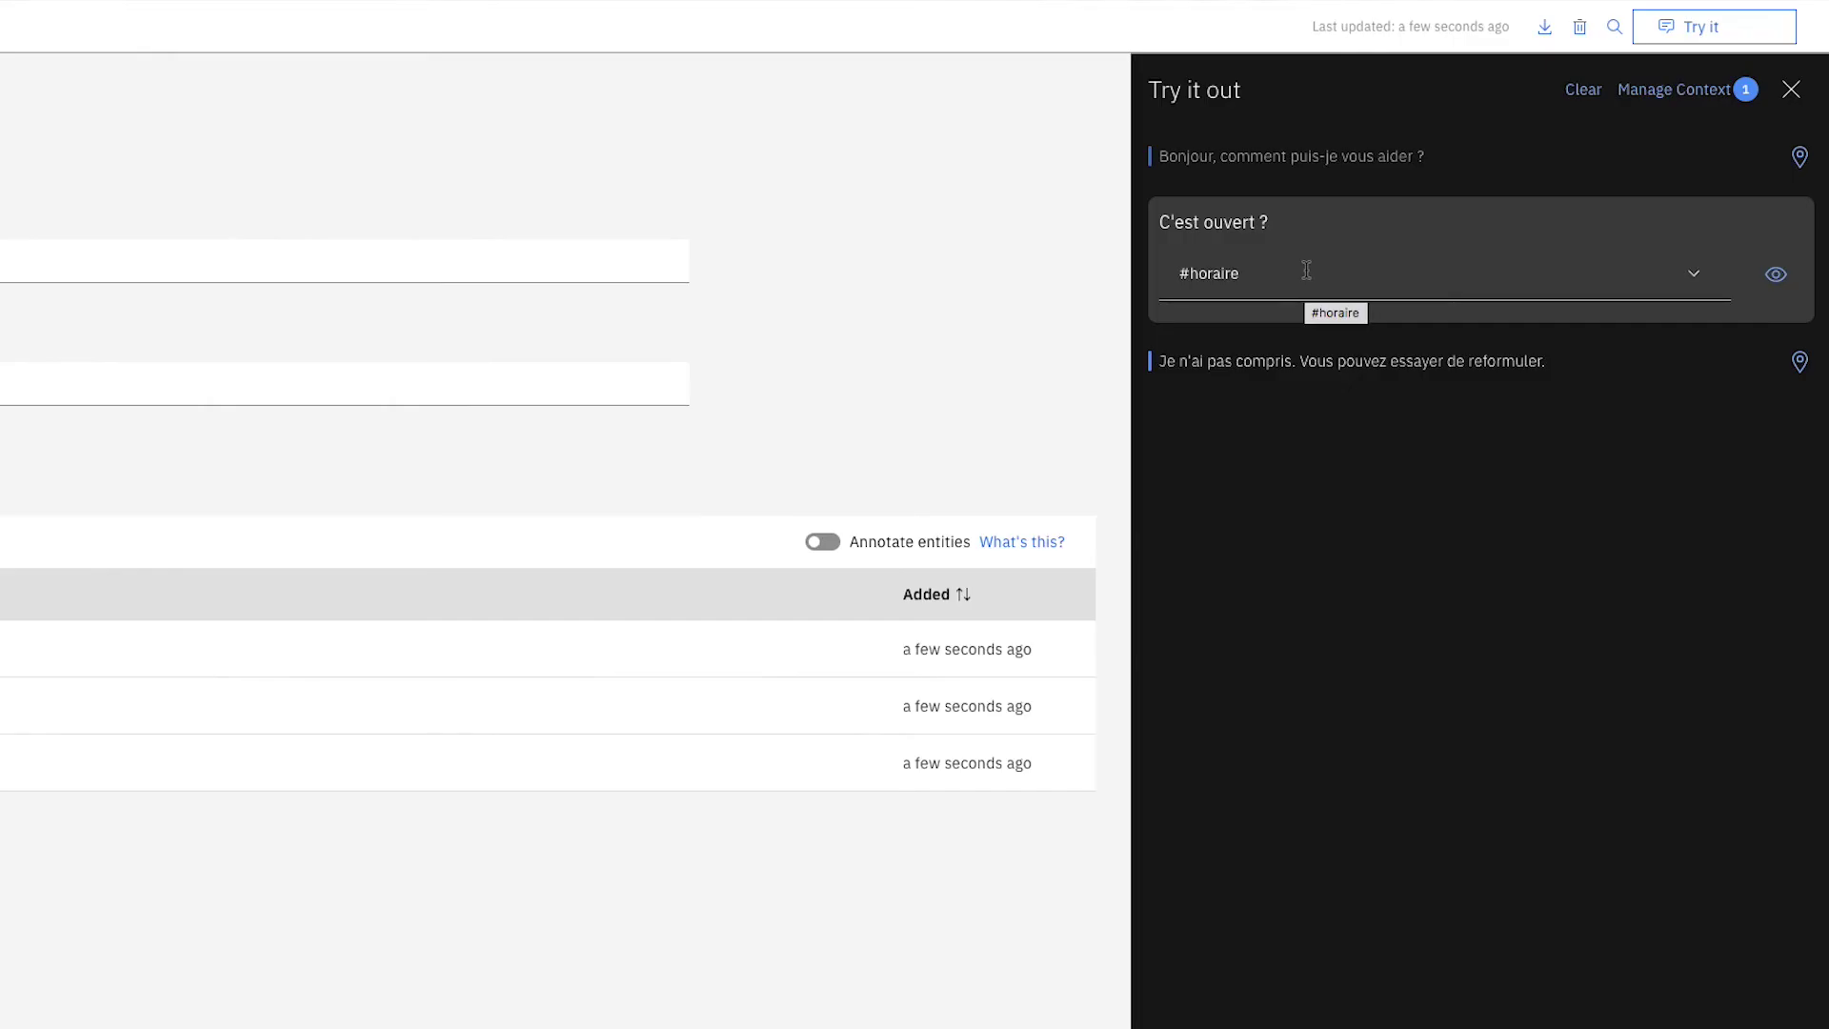
left_click(1697, 285)
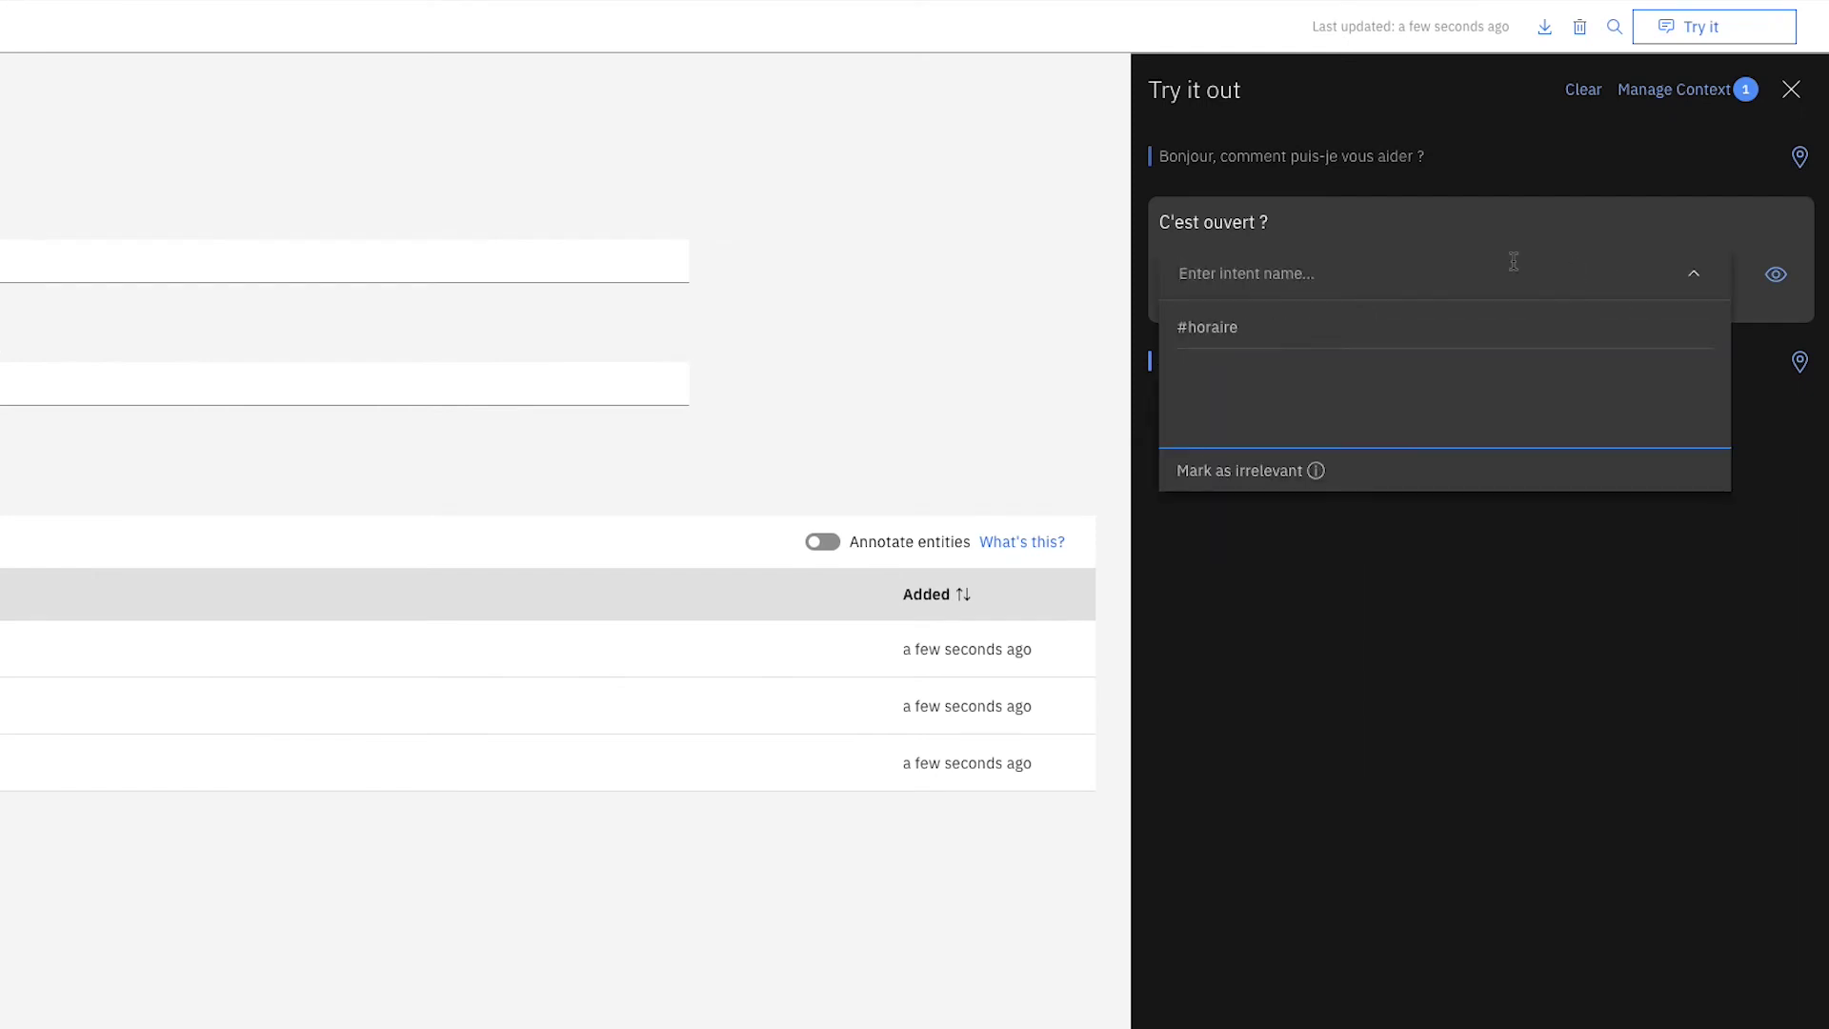
left_click(1359, 338)
left_click(60, 157)
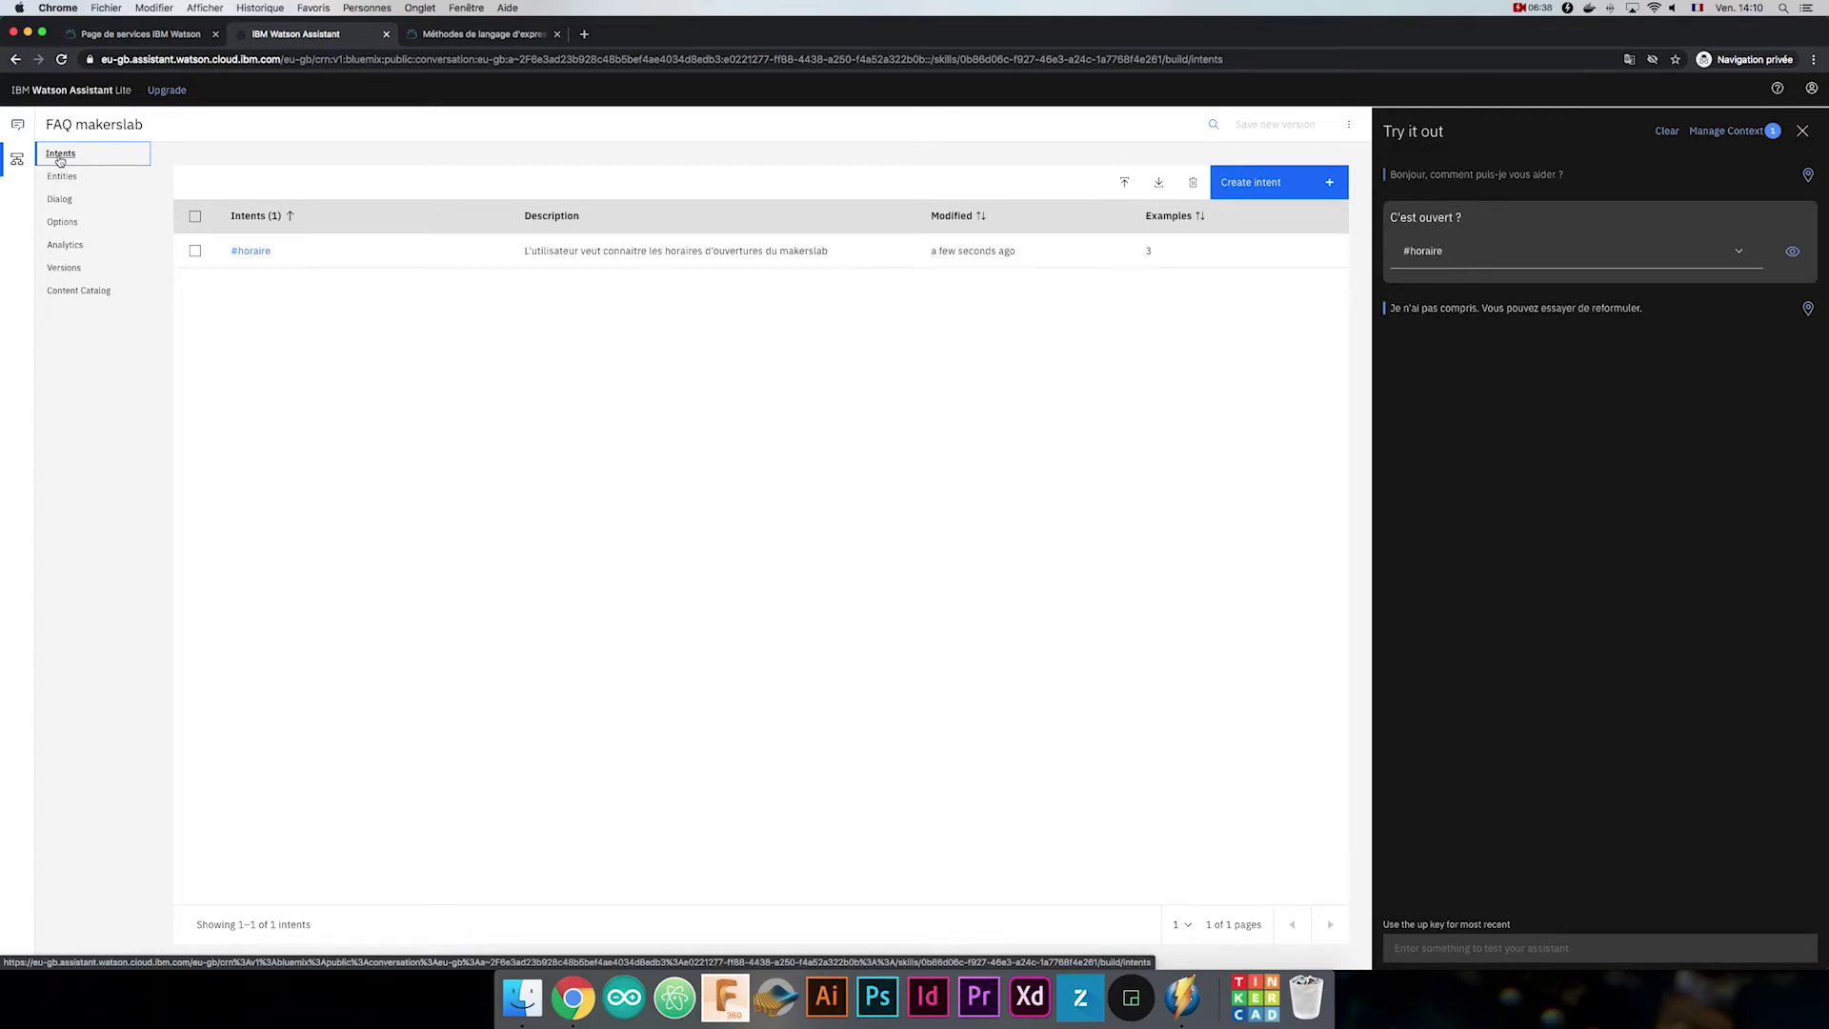
Create #tutoriel described 'L'utilisateur cherche un tutoriel' with the laser-cutting tutorial example.
left_click(1267, 182)
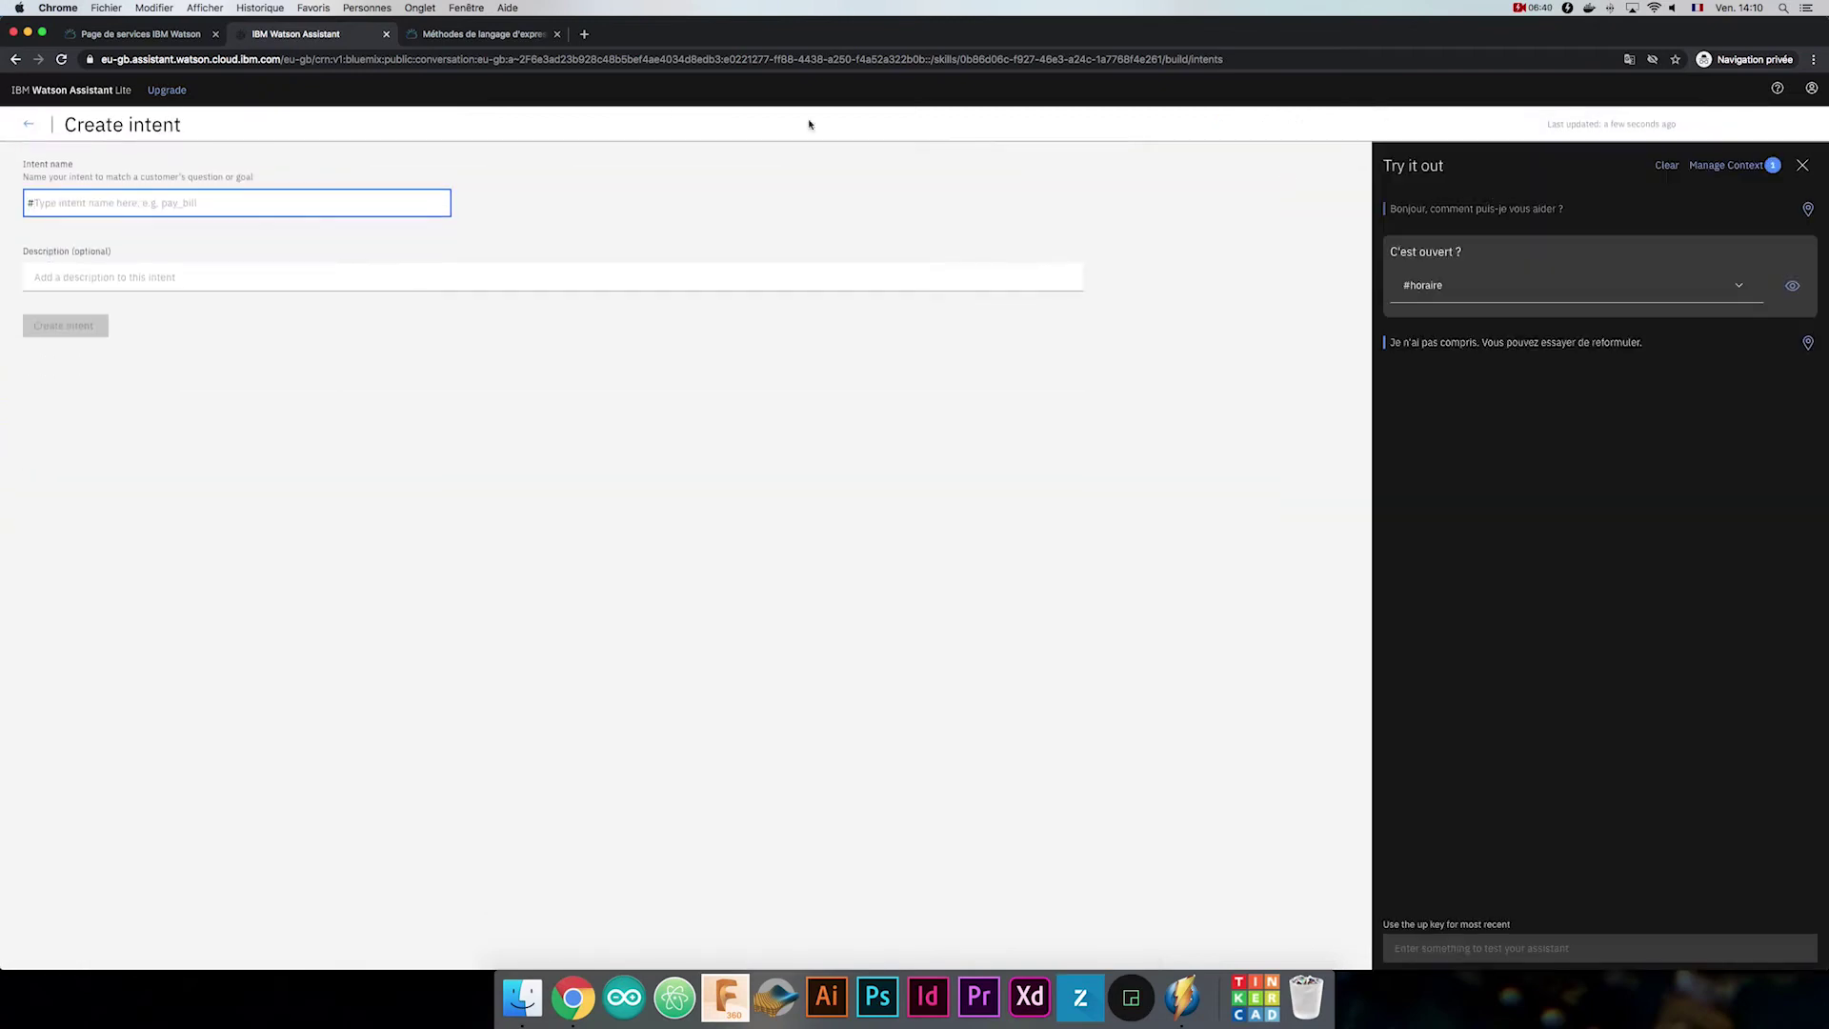
type("tutoriel")
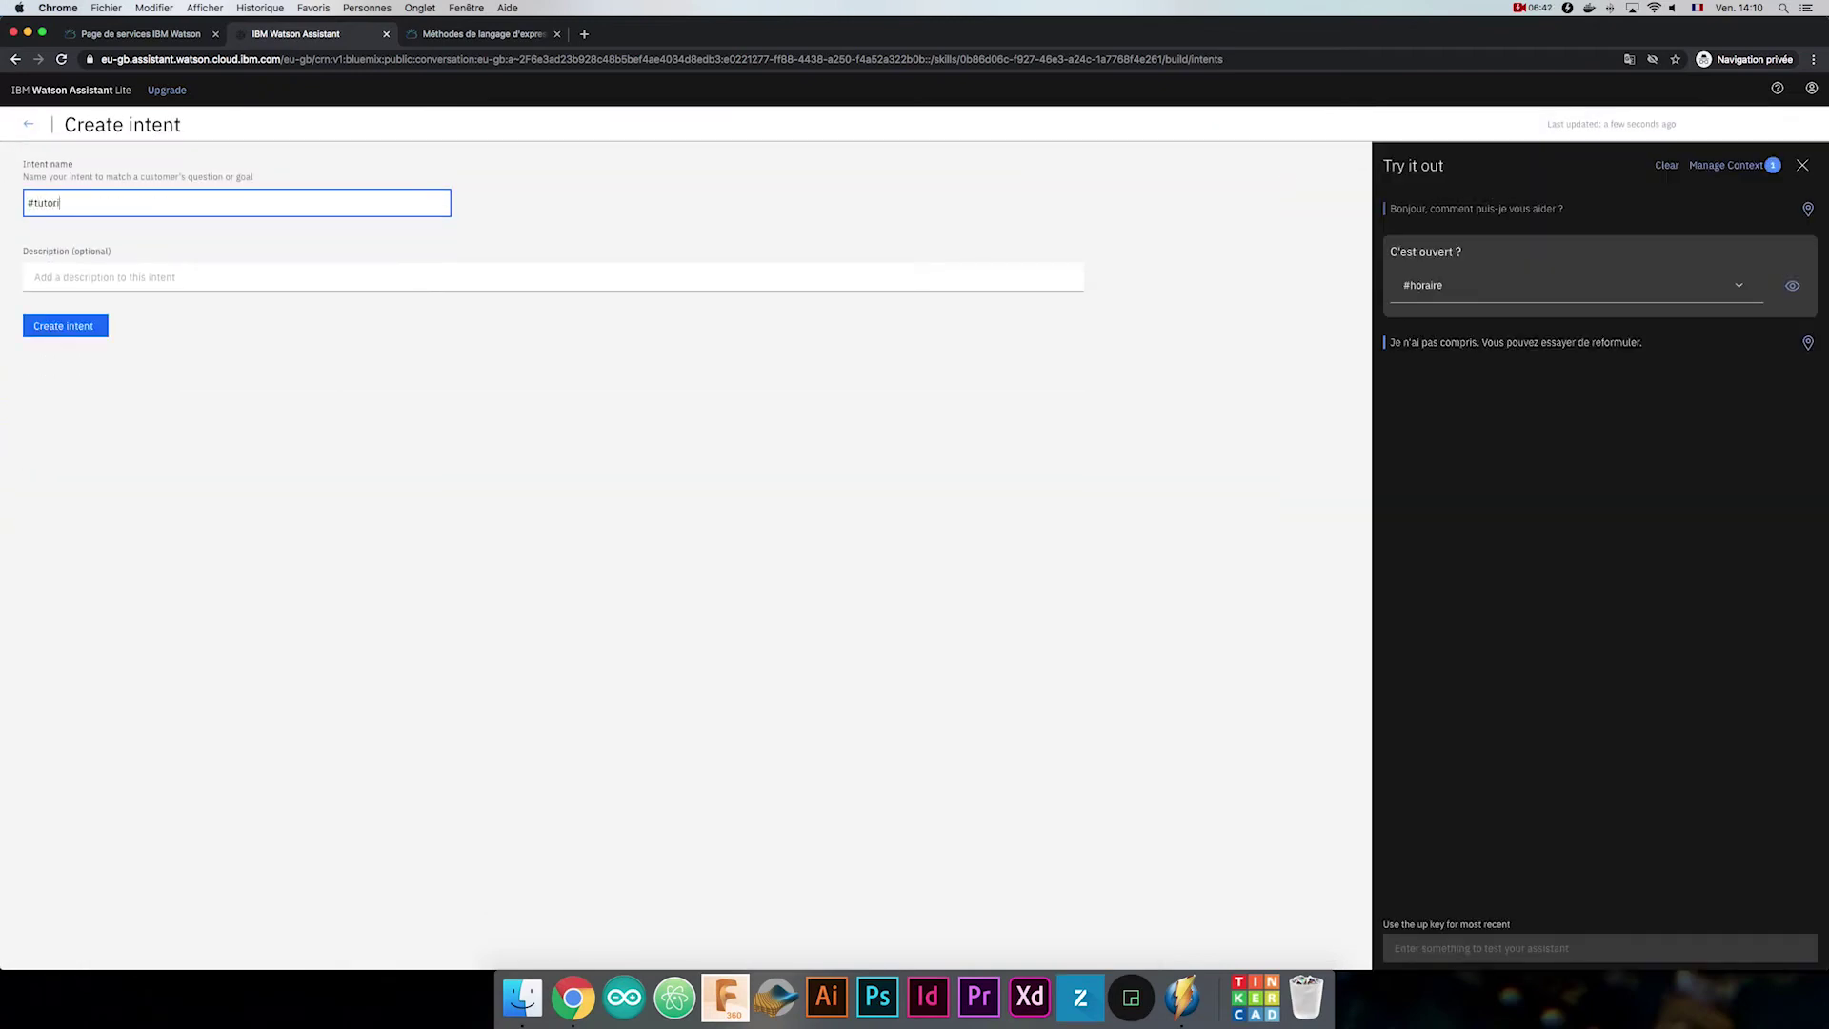
key("Return")
type("L'utilisateur cherche un tutoriel")
key("Tab")
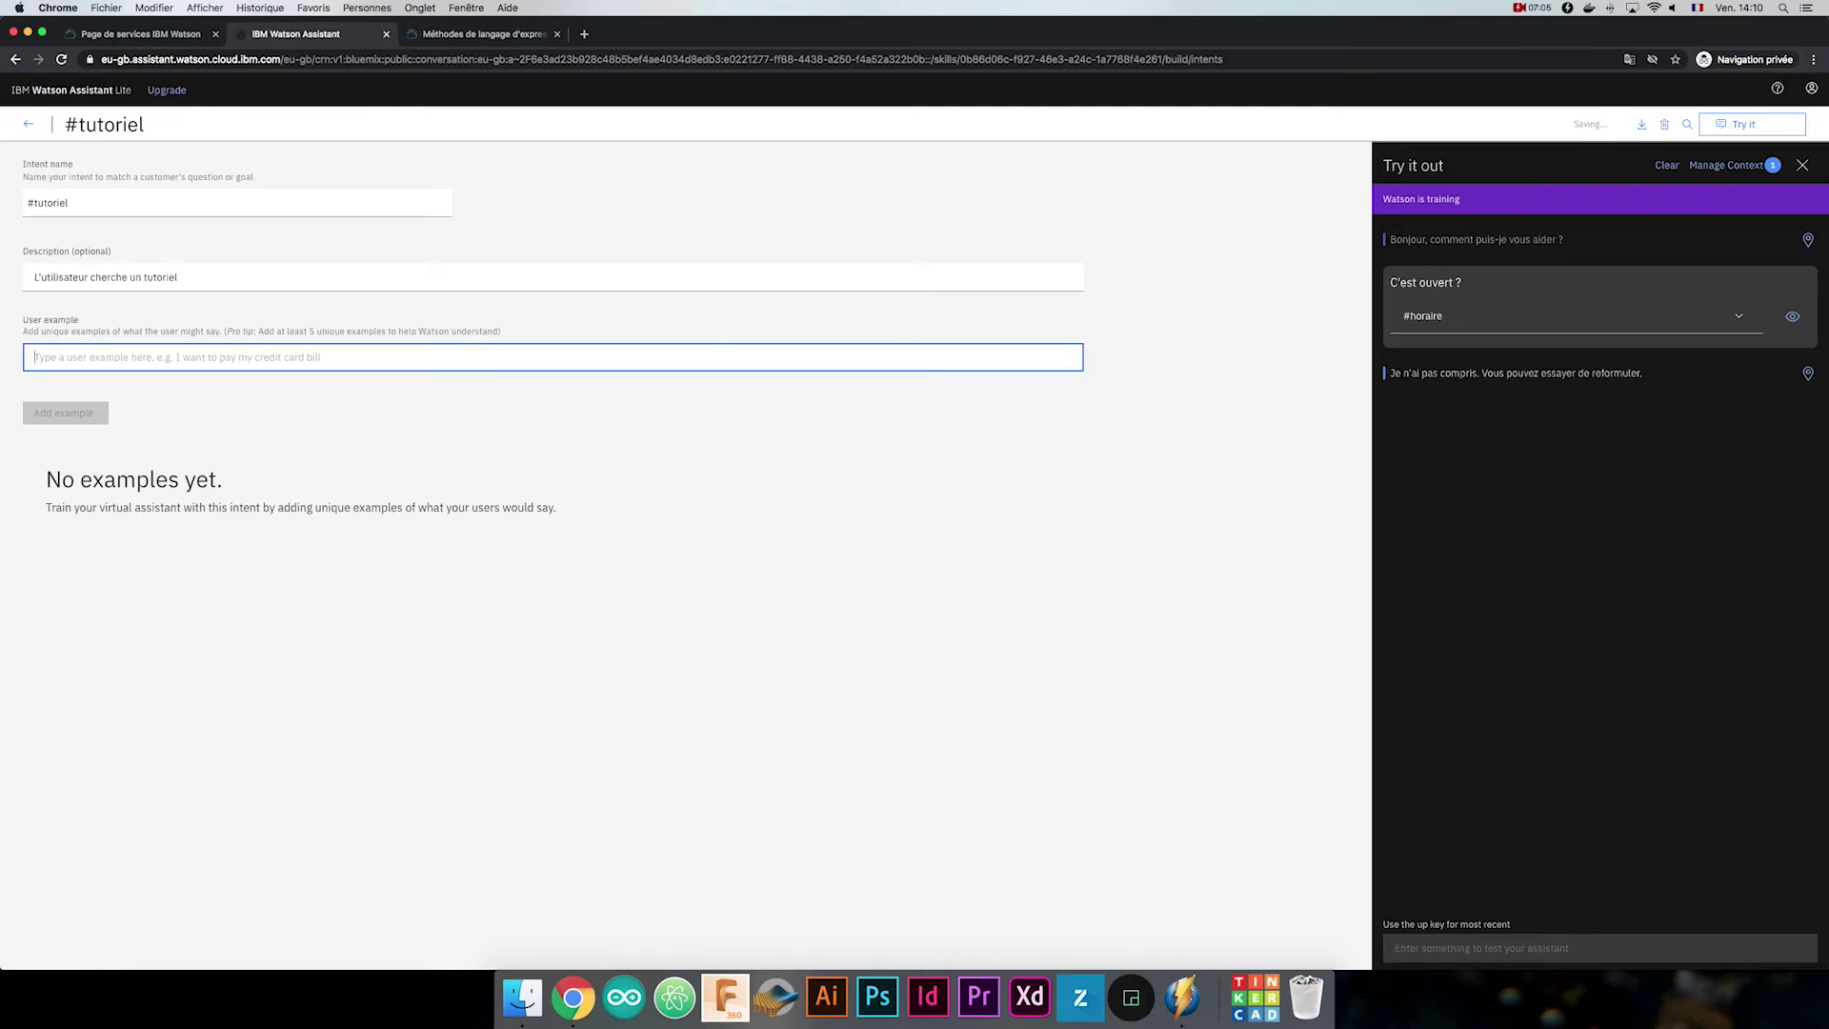
type("Vous avez un tutoriel sur la découpe laser ?")
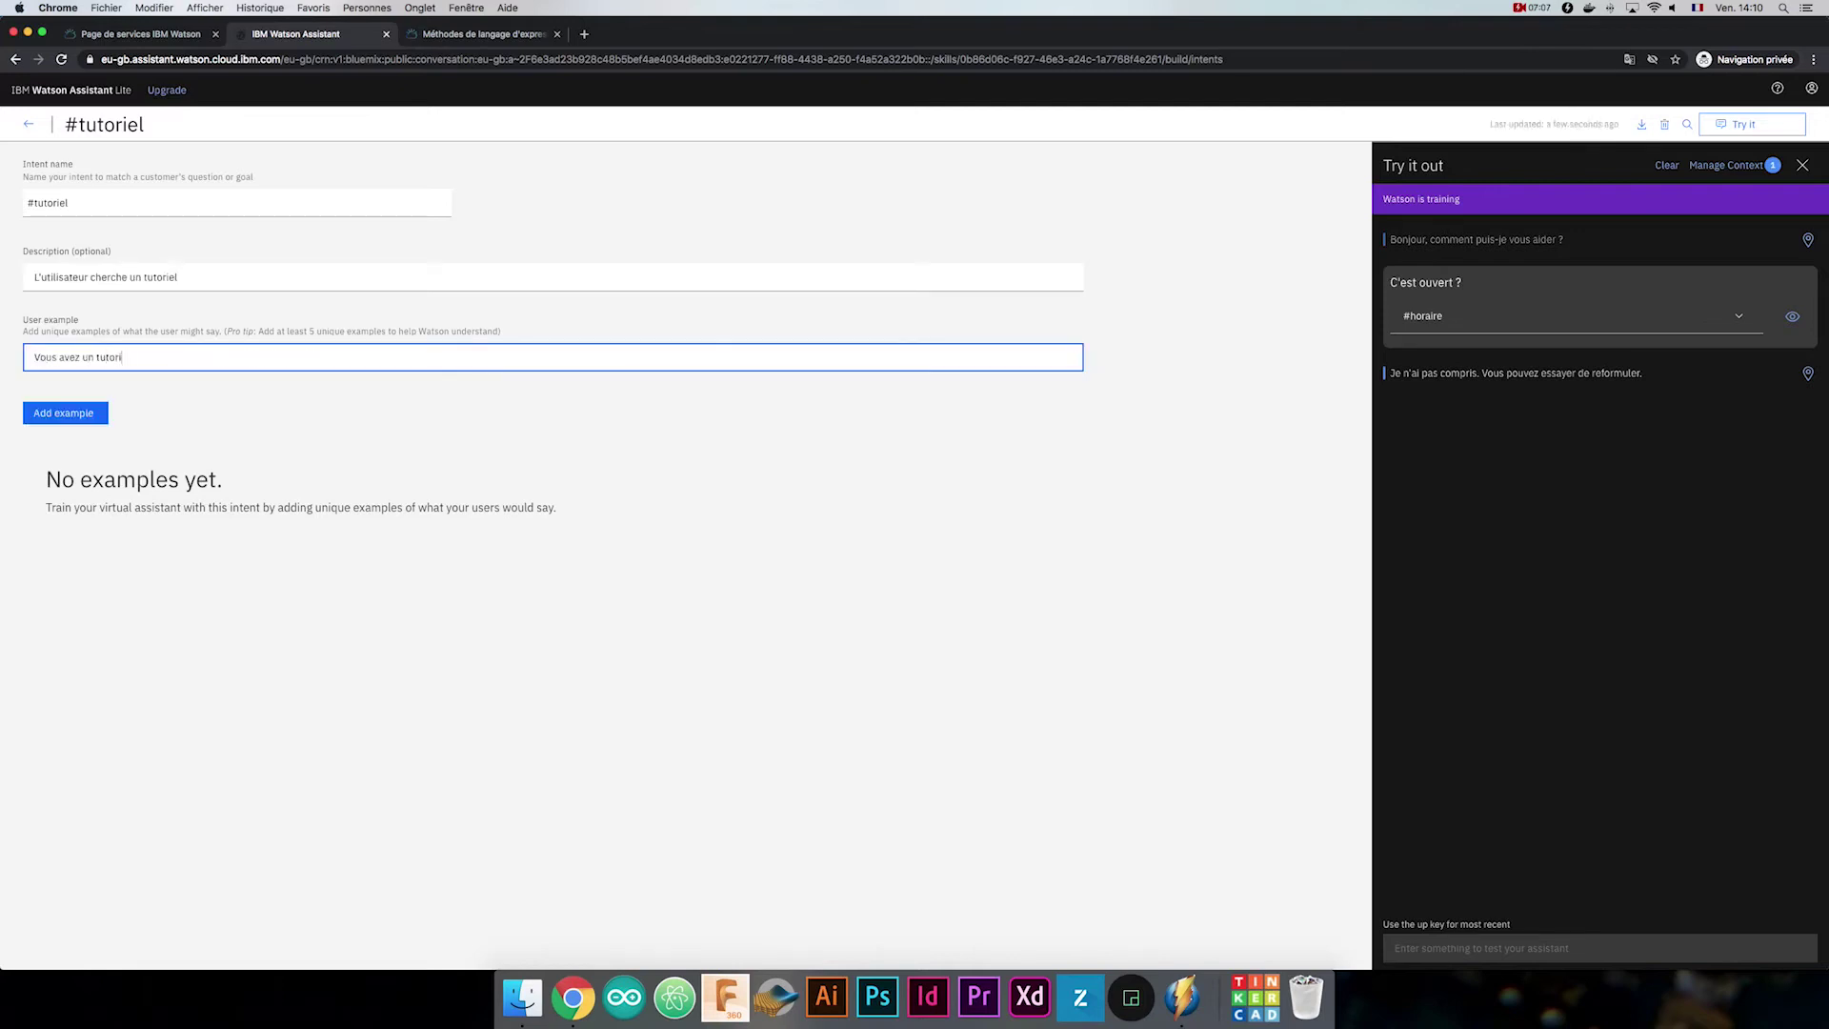
key("Return")
Add examples about the 3D printing video, electronics training, and 'Comment faire un chatbot ?'.
type("Où est la vidéo sur la")
key("BackSpace")
key("BackSpace")
type("'impression 3D?")
key("Return")
type("Je veux me former à l'electronique")
key("Return")
type("Comment faire un chatbot ?")
key("Return")
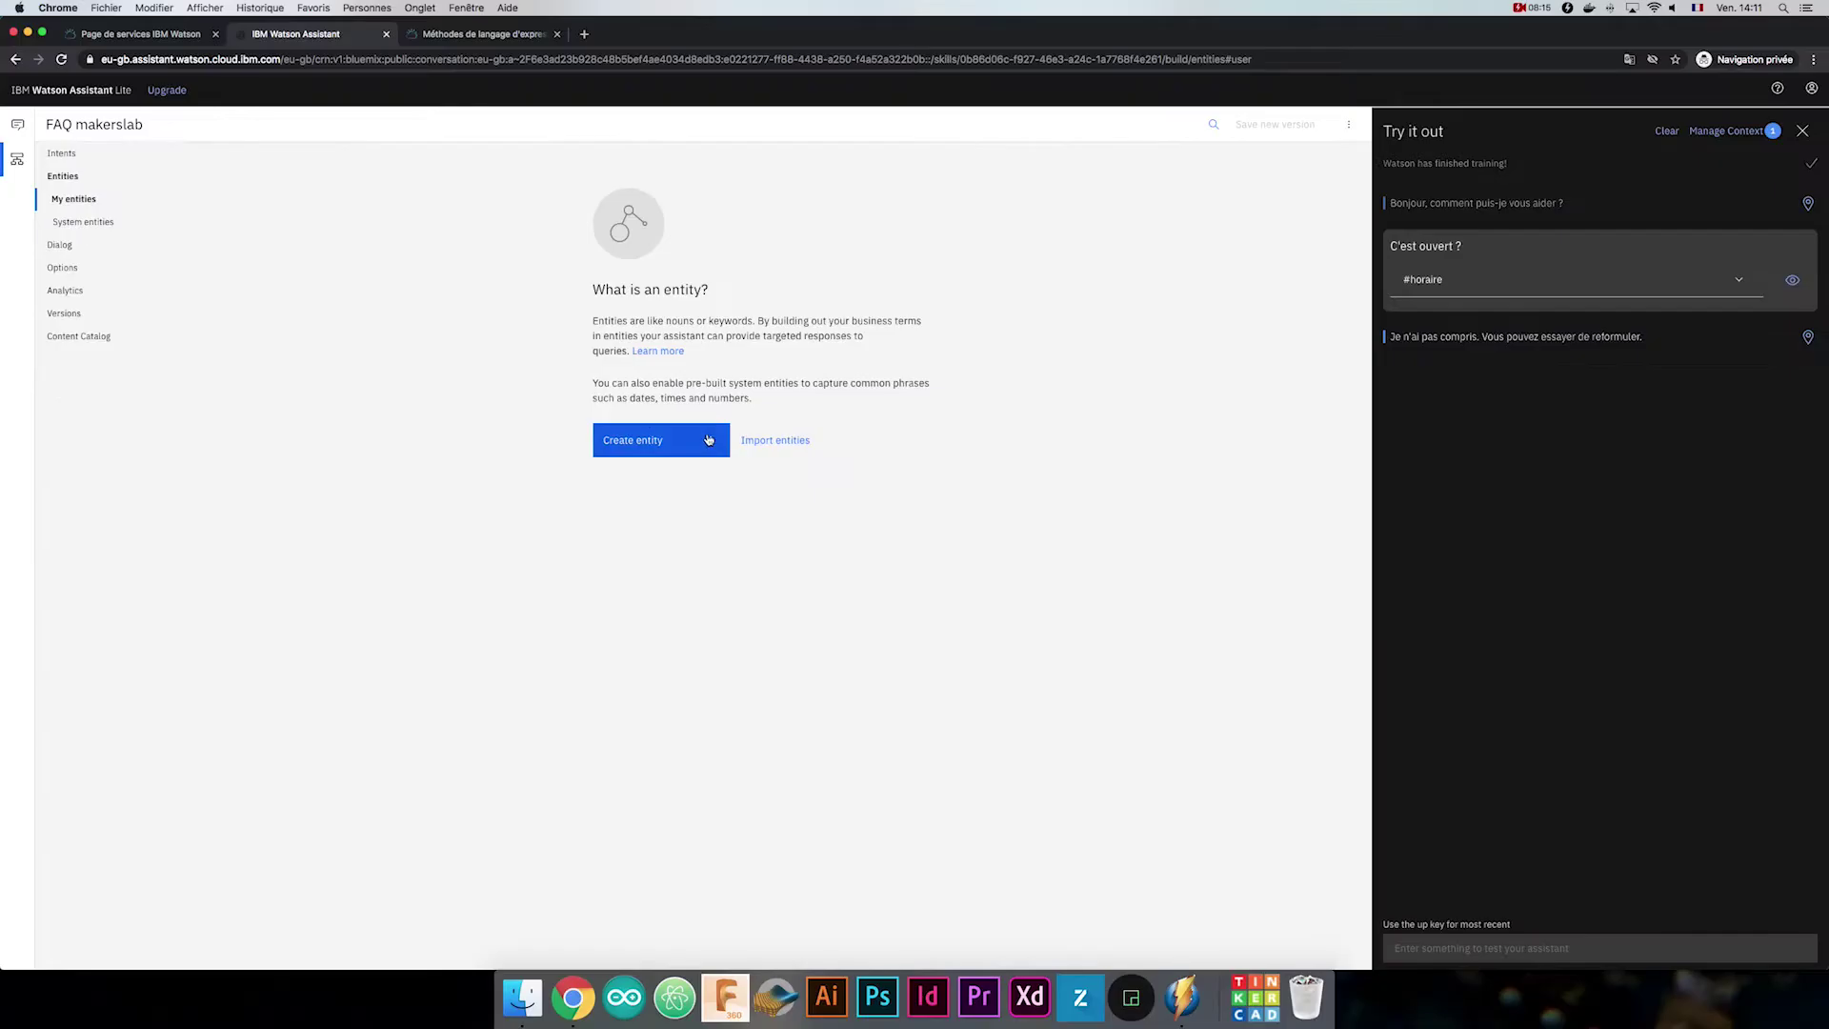
left_click(1316, 680)
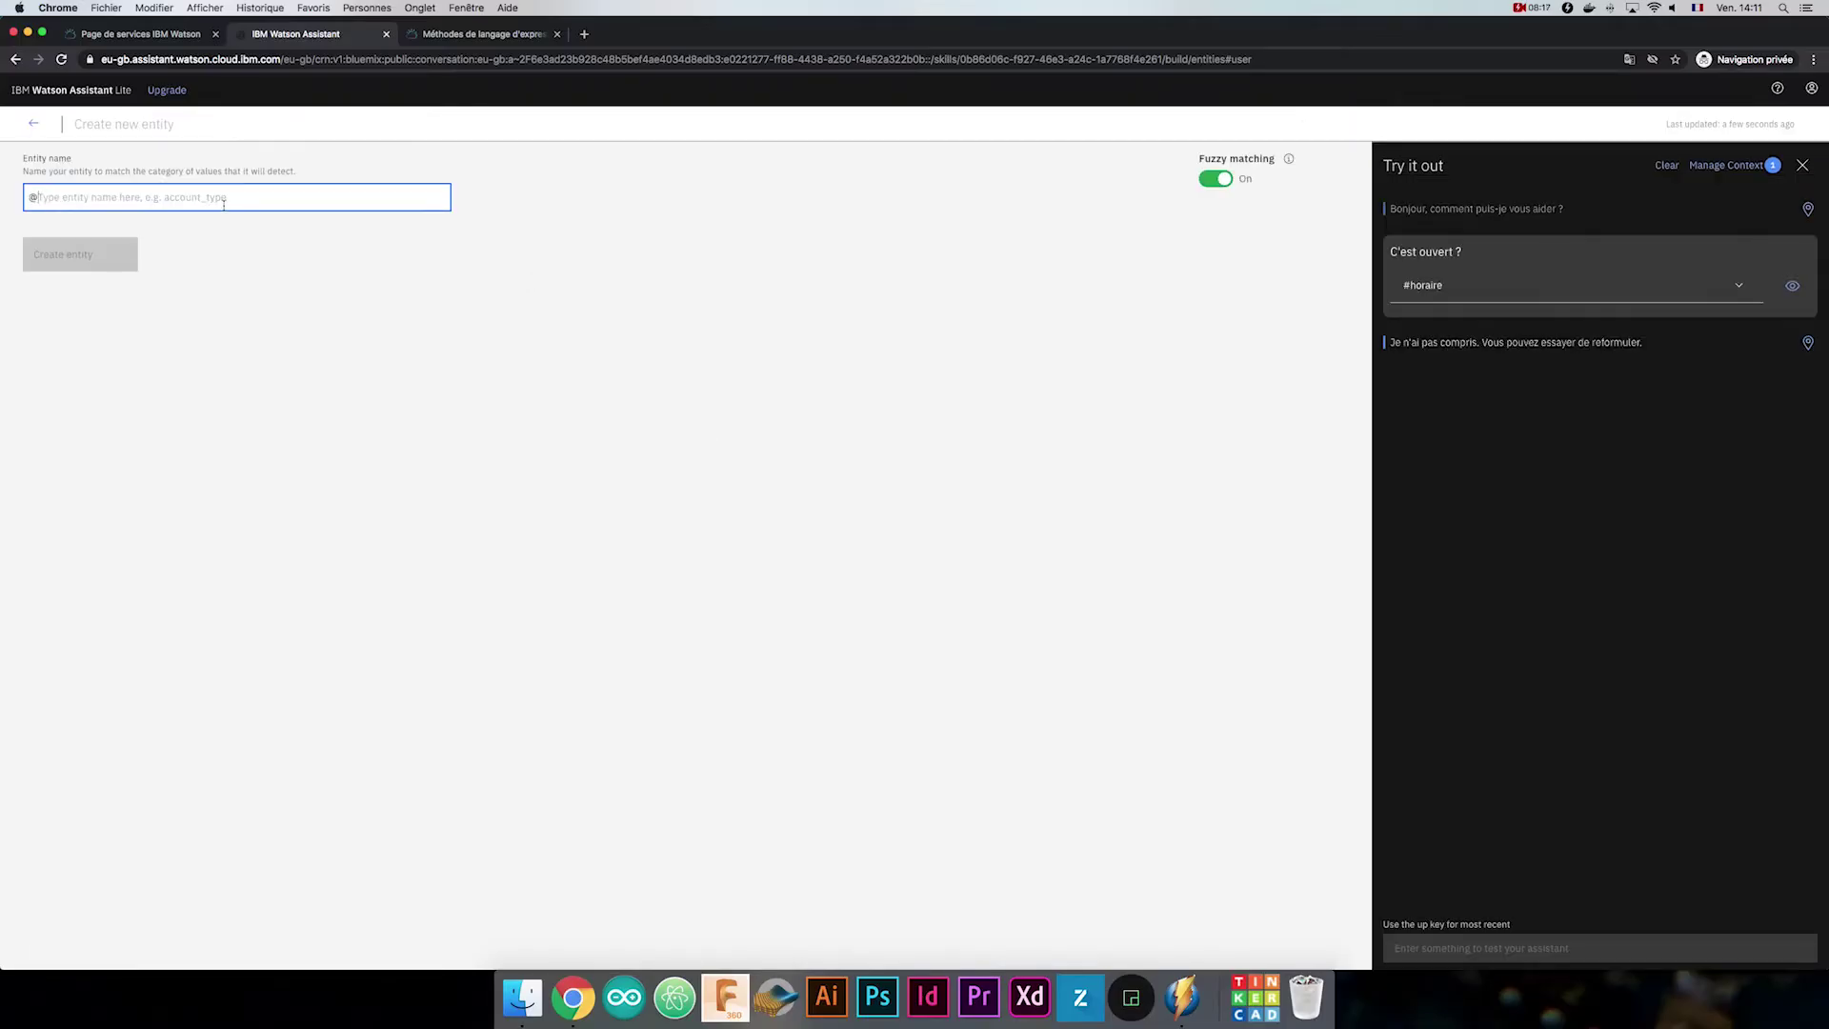
type("machine")
key("Return")
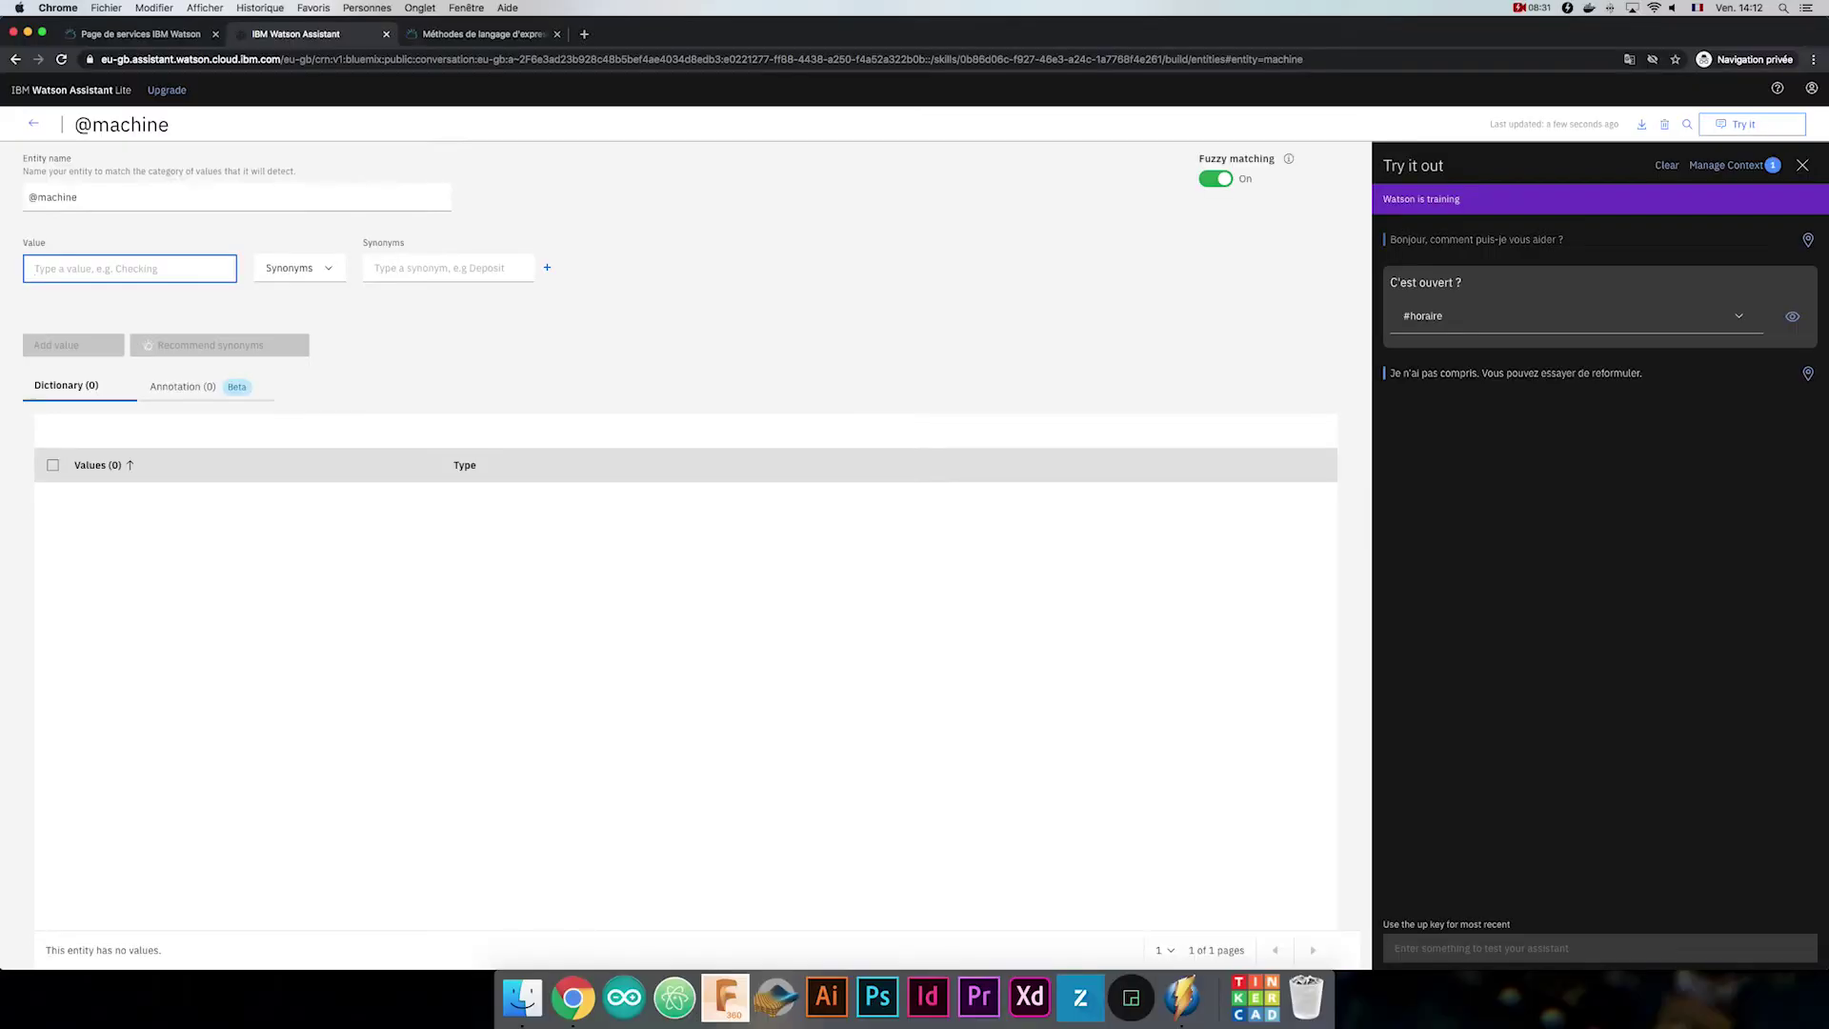
type("laser")
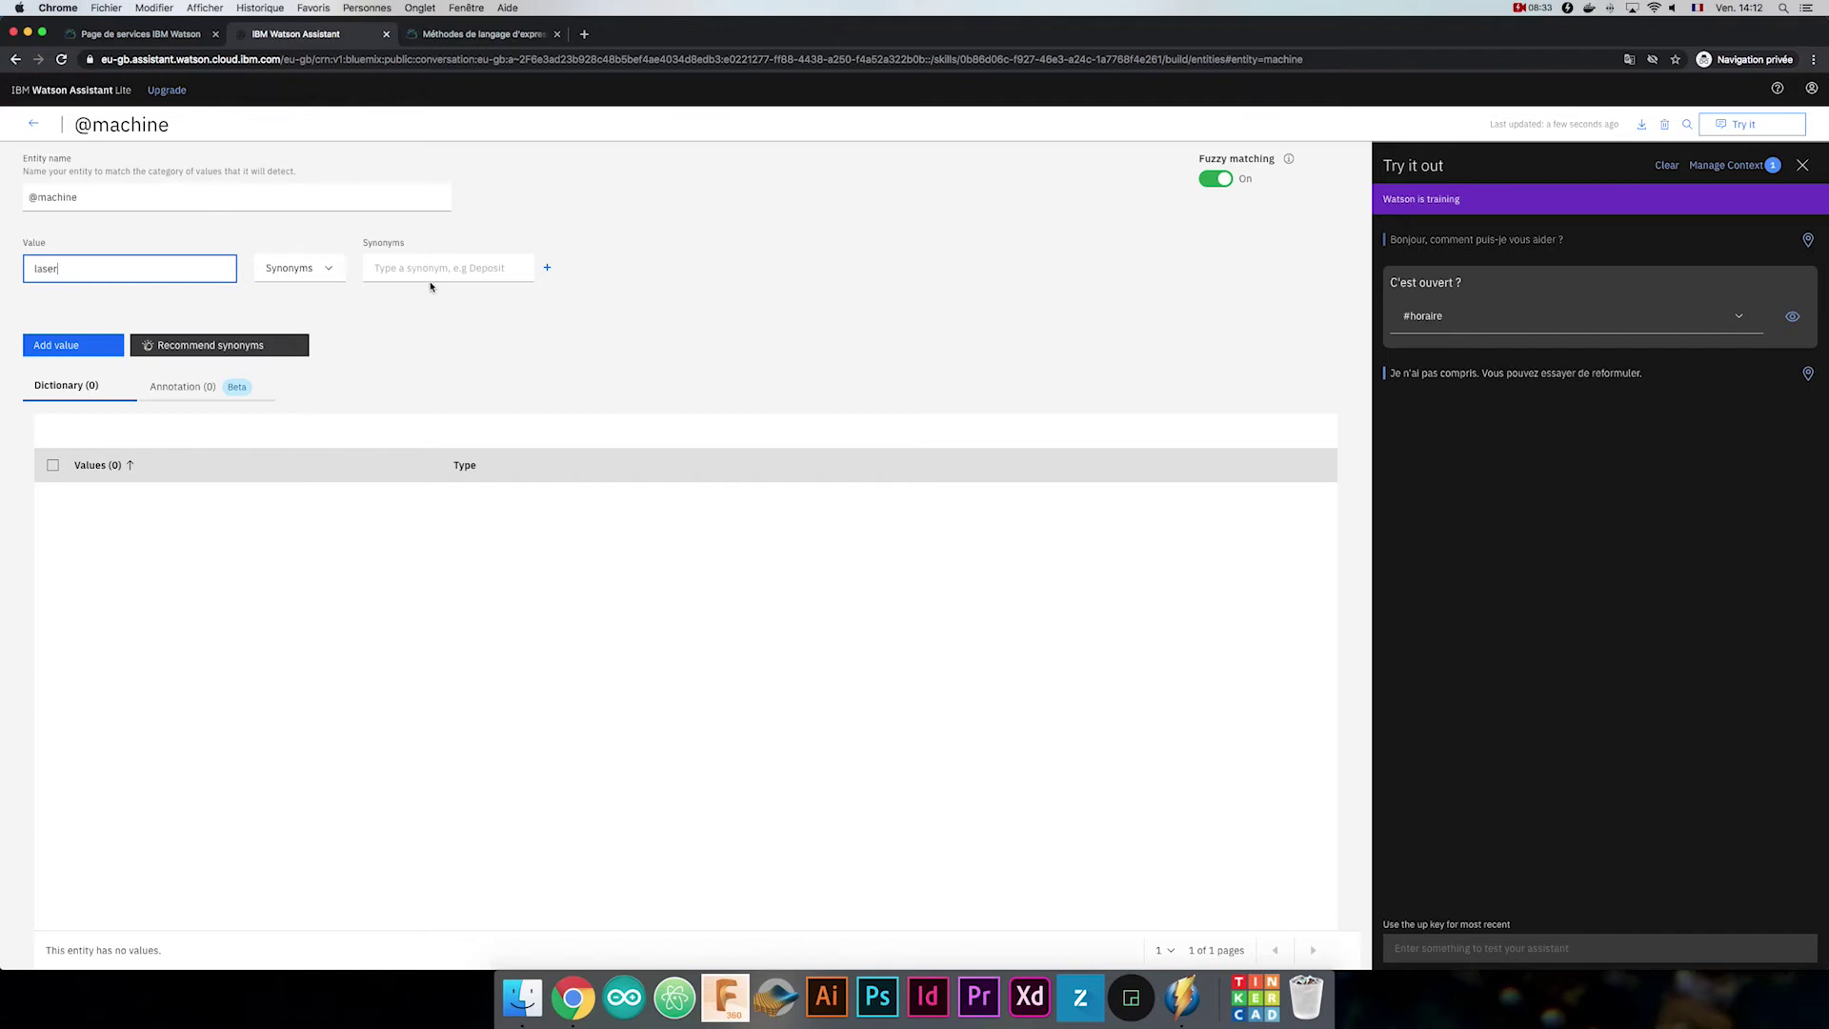
left_click(417, 268)
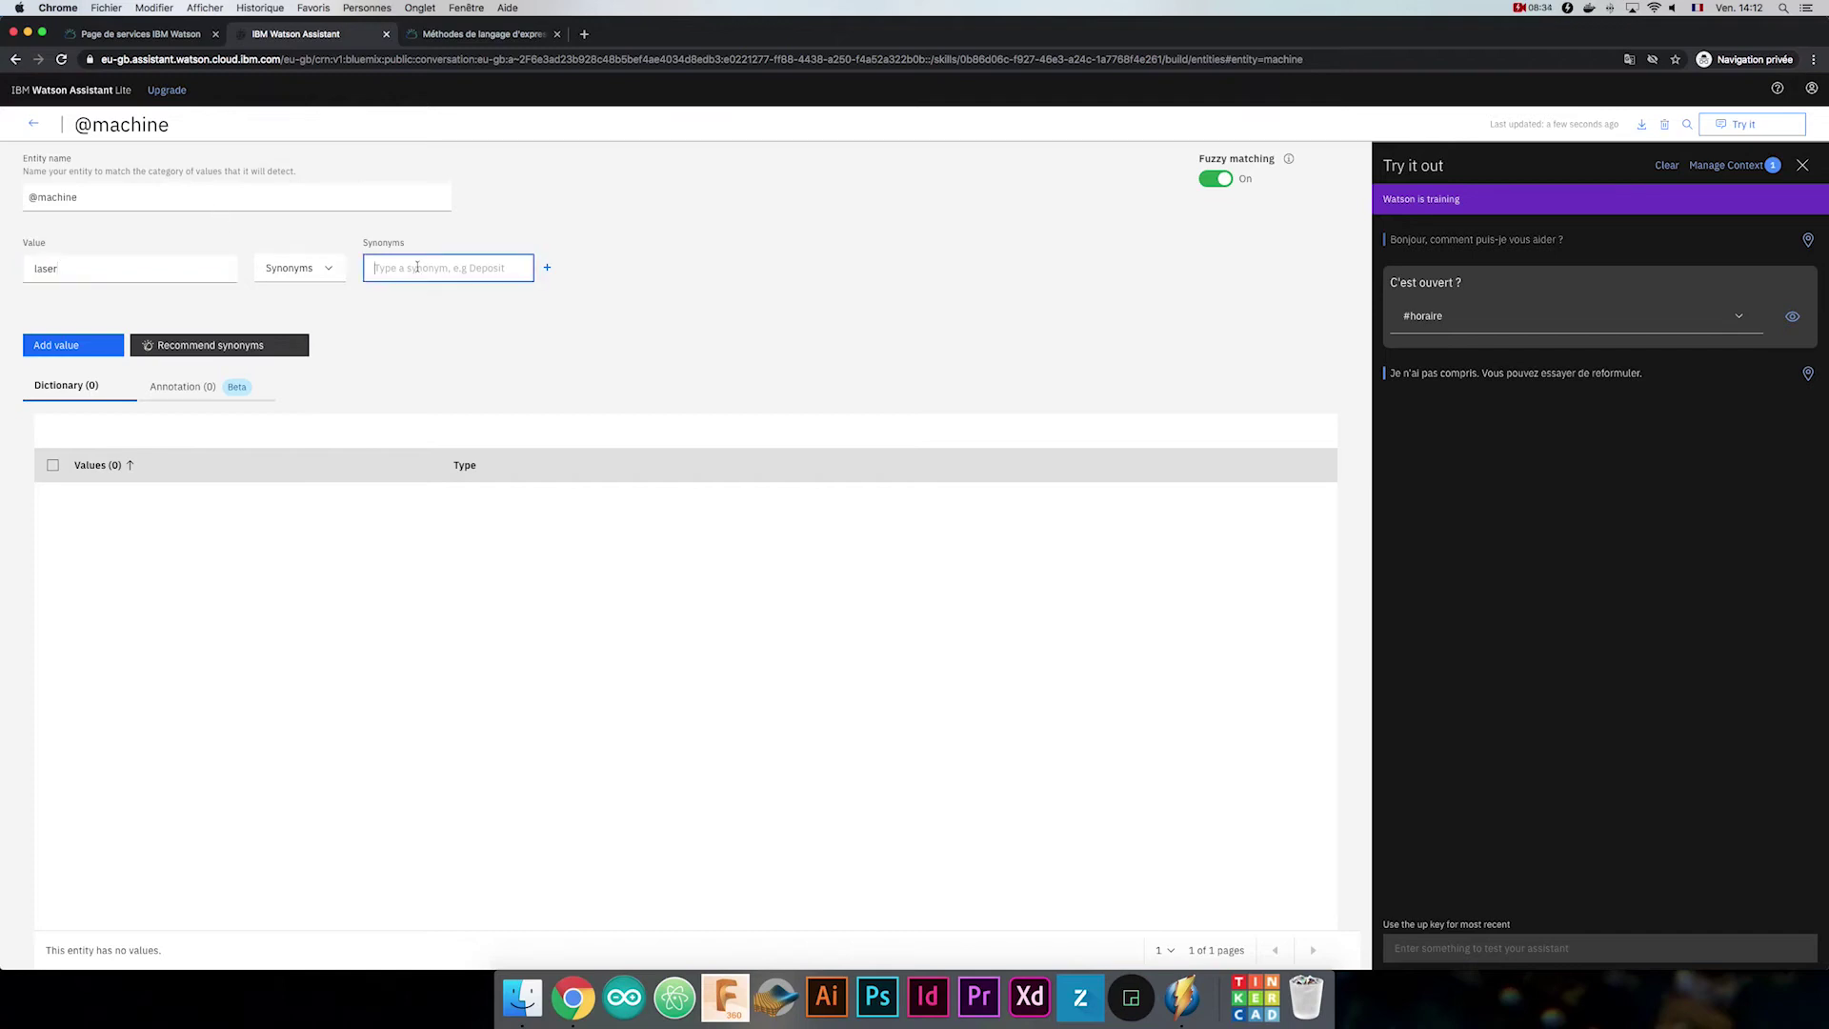
type("machine laser")
key("Return")
type("trotec")
key("Return")
type("découpe")
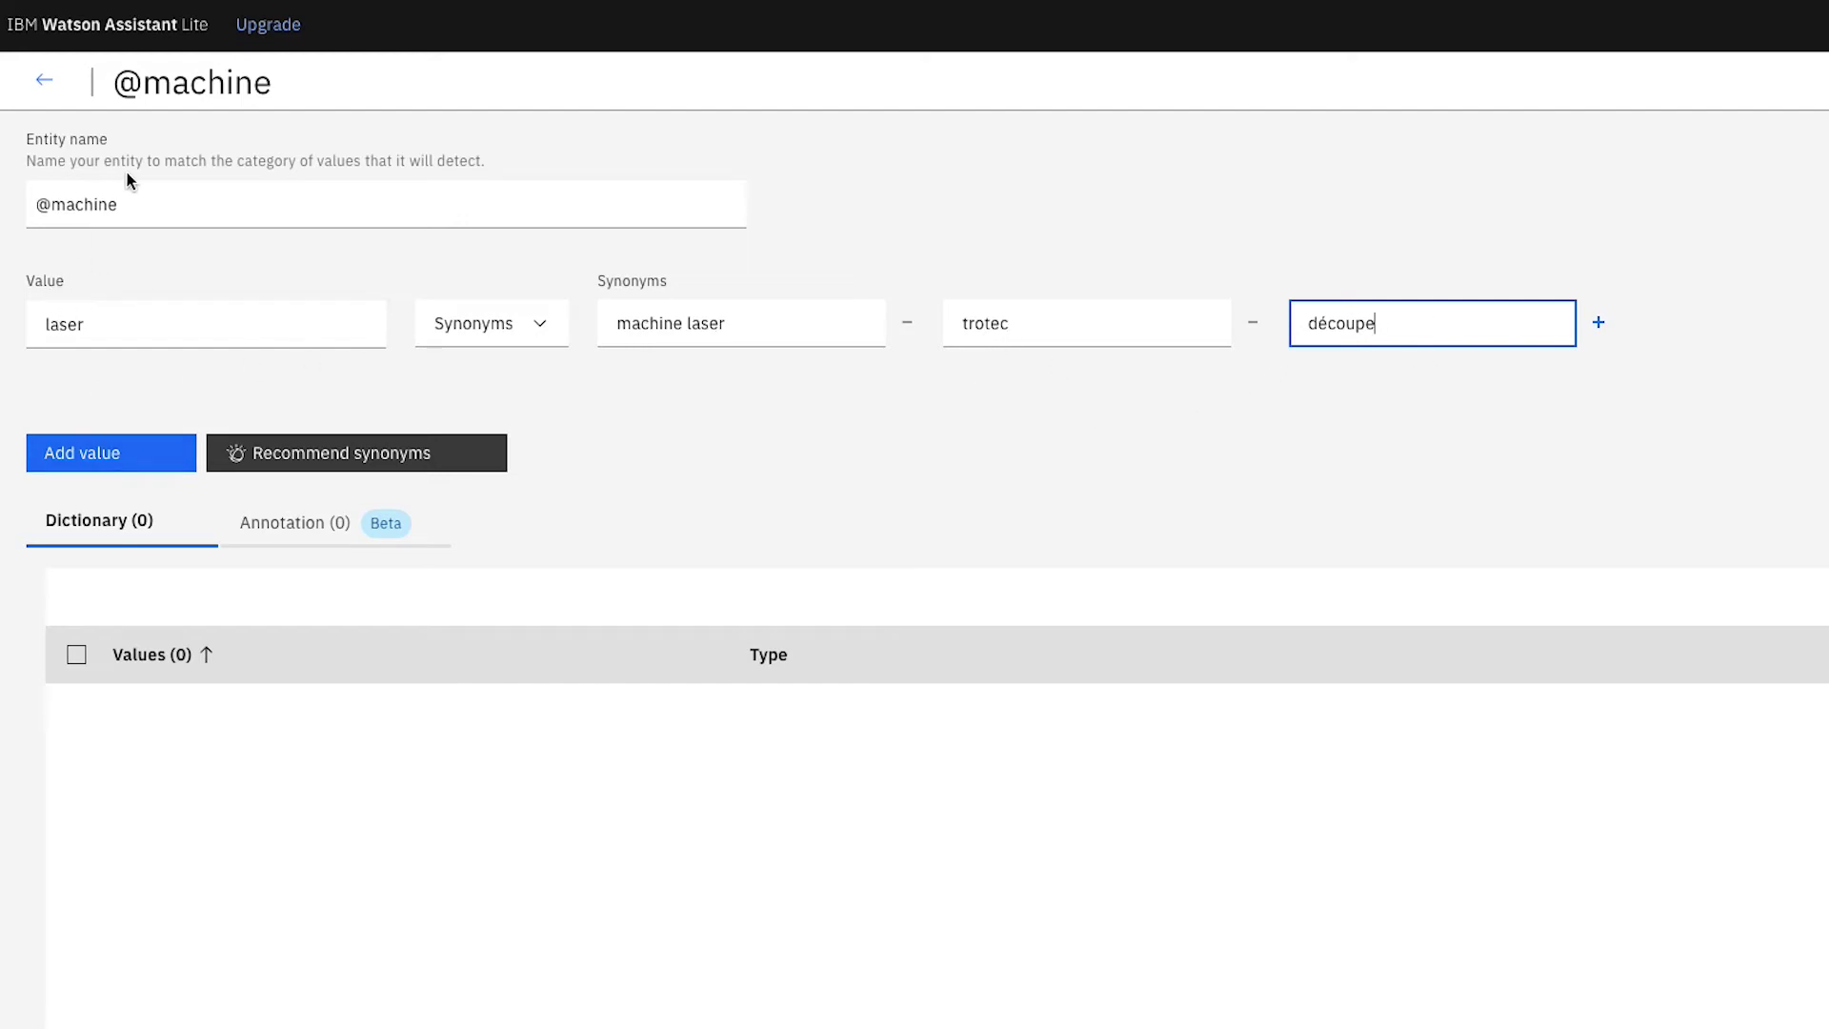
left_click(147, 443)
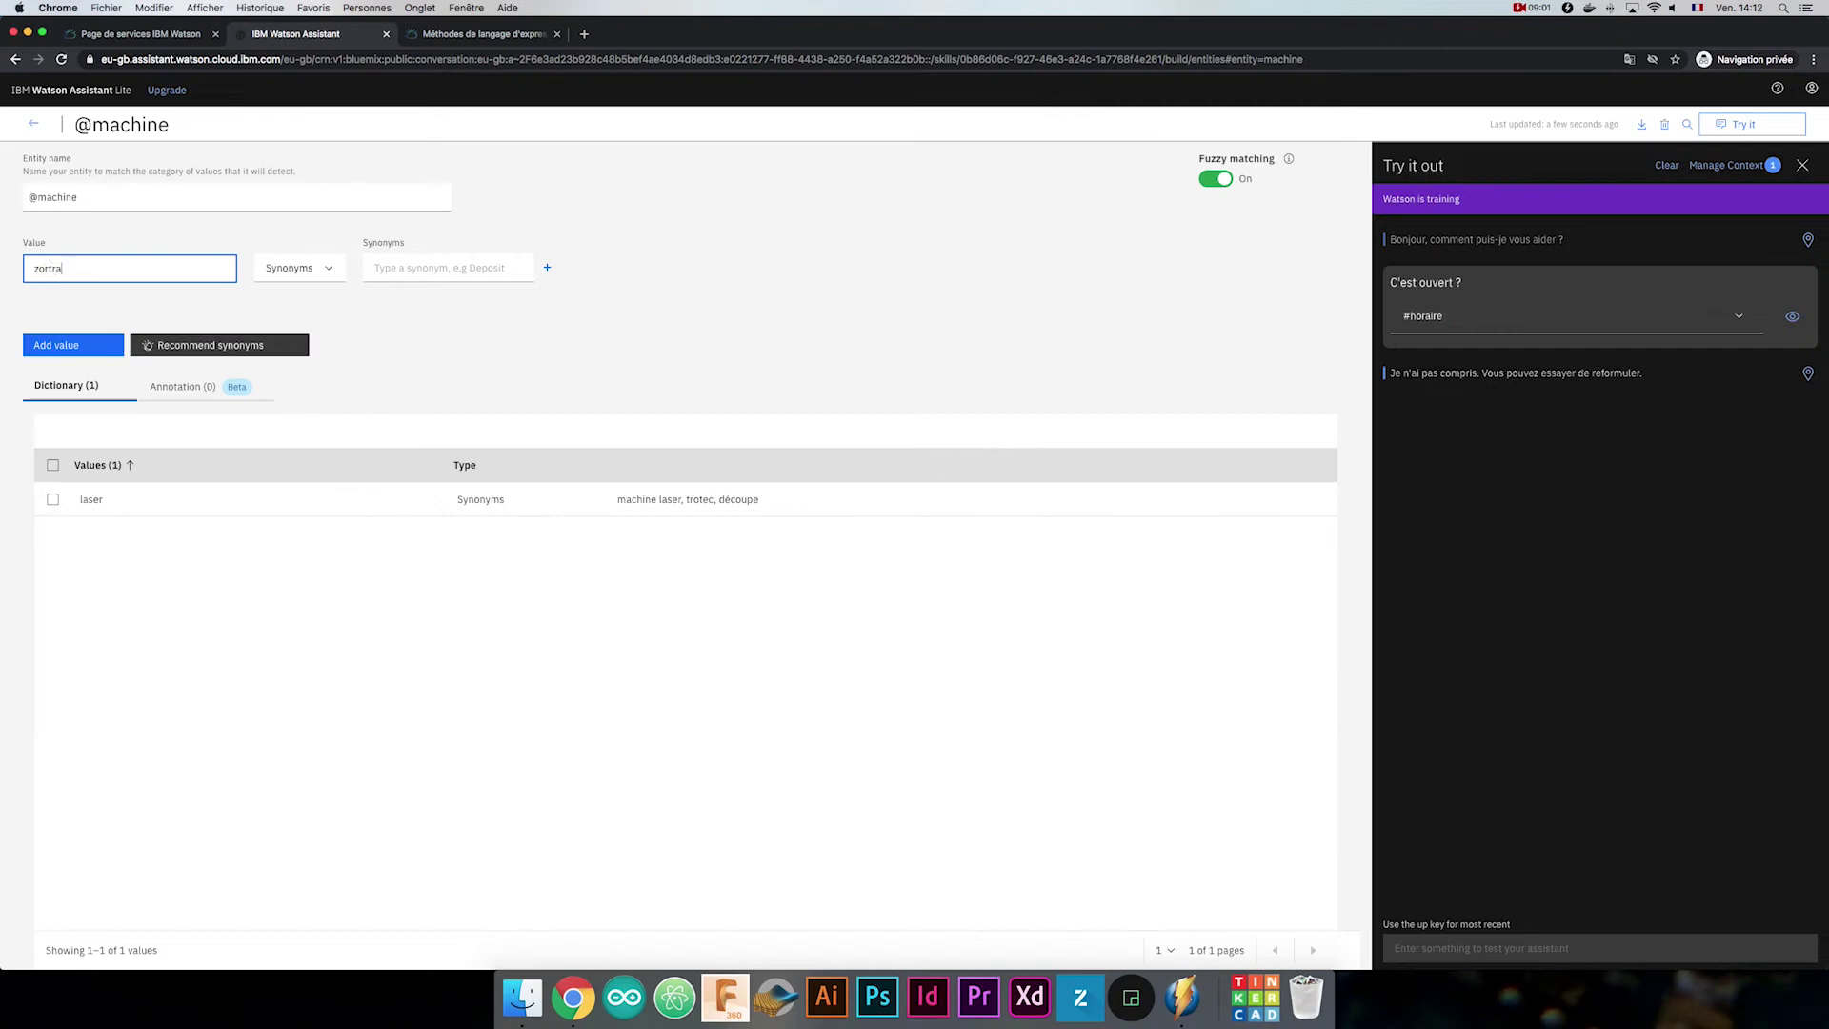
Add the value zortrax with synonyms 3D printer and imprimante 3D.
left_click(492, 269)
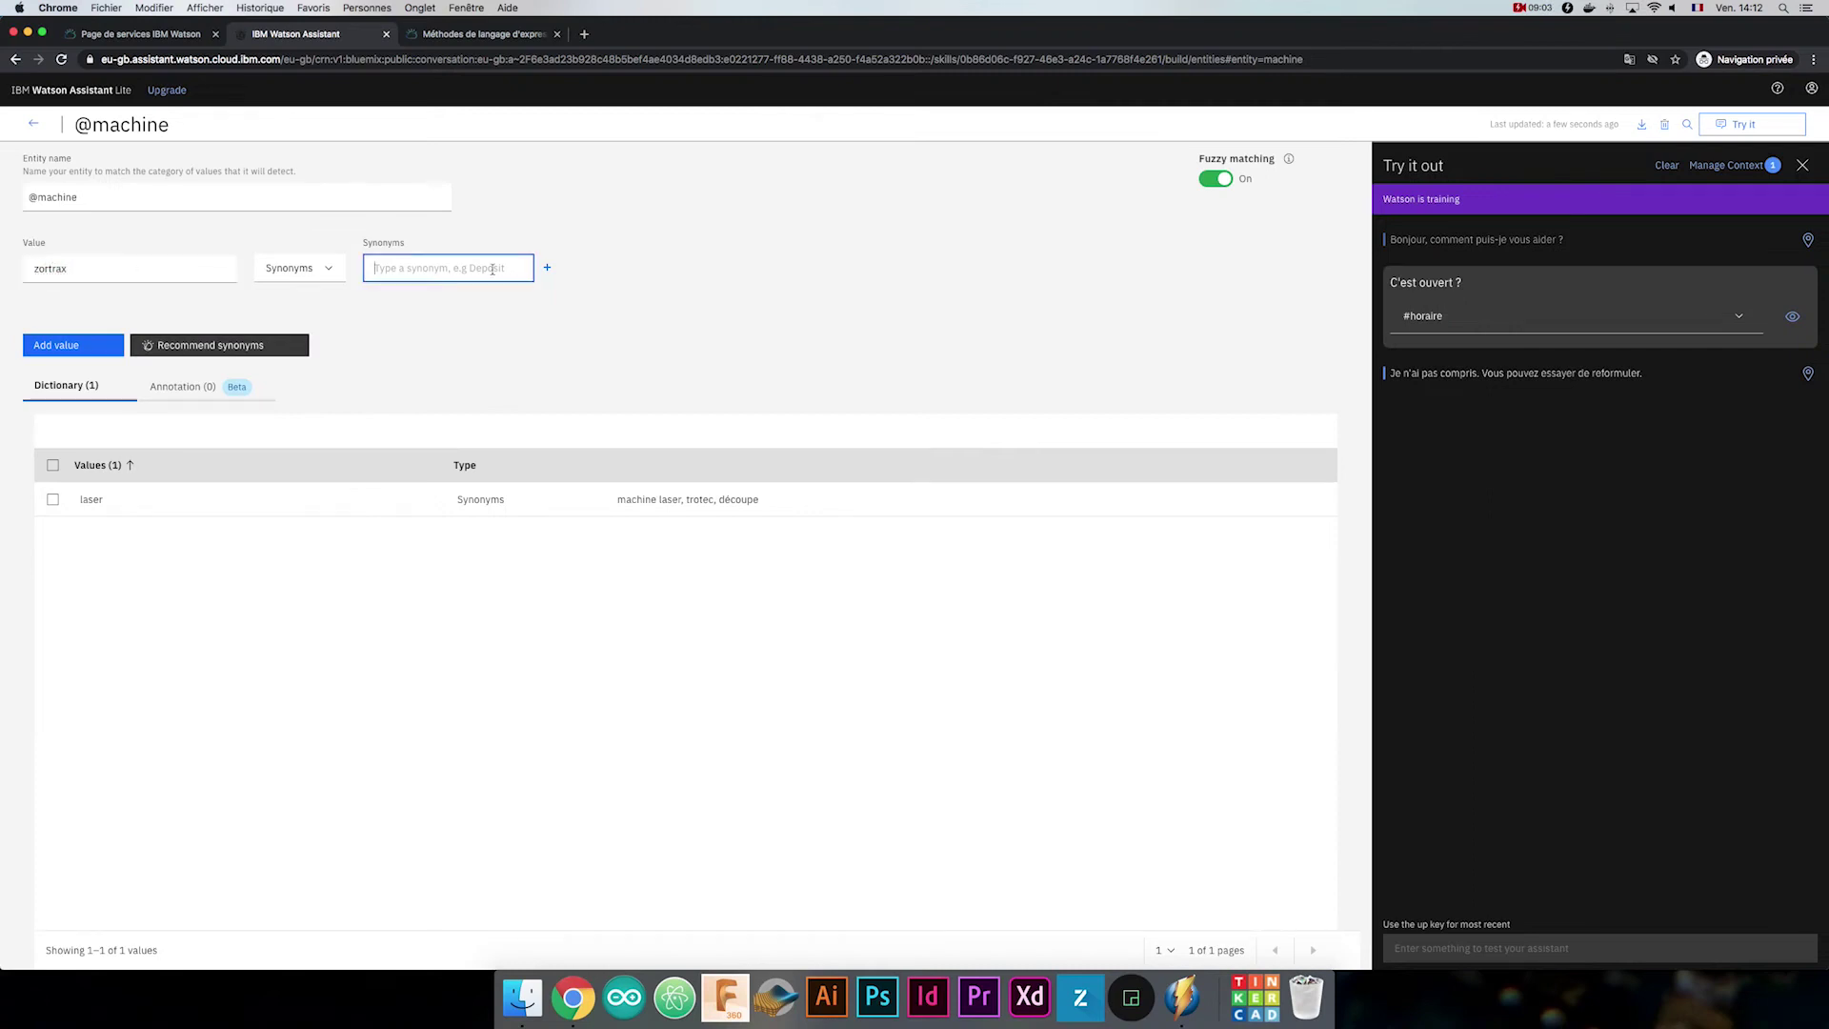
type("3D printer")
key("Return")
type("imprimante 3D")
left_click(55, 350)
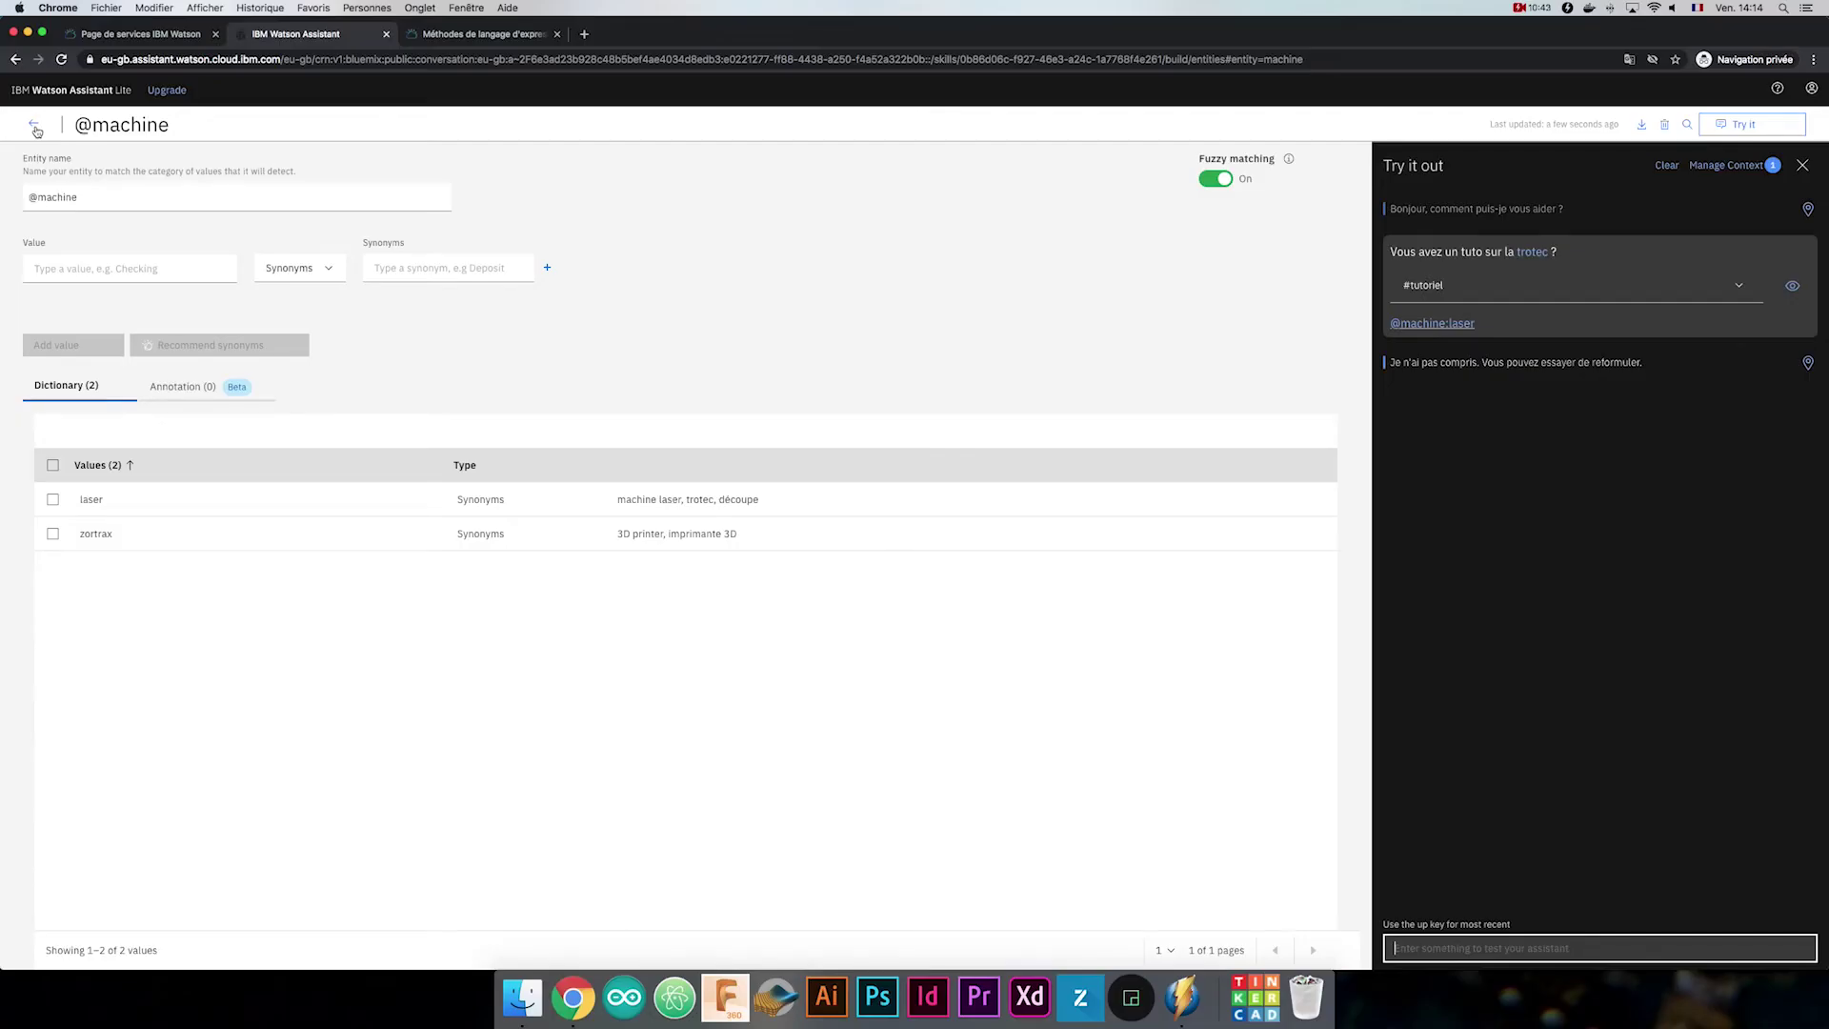
left_click(35, 128)
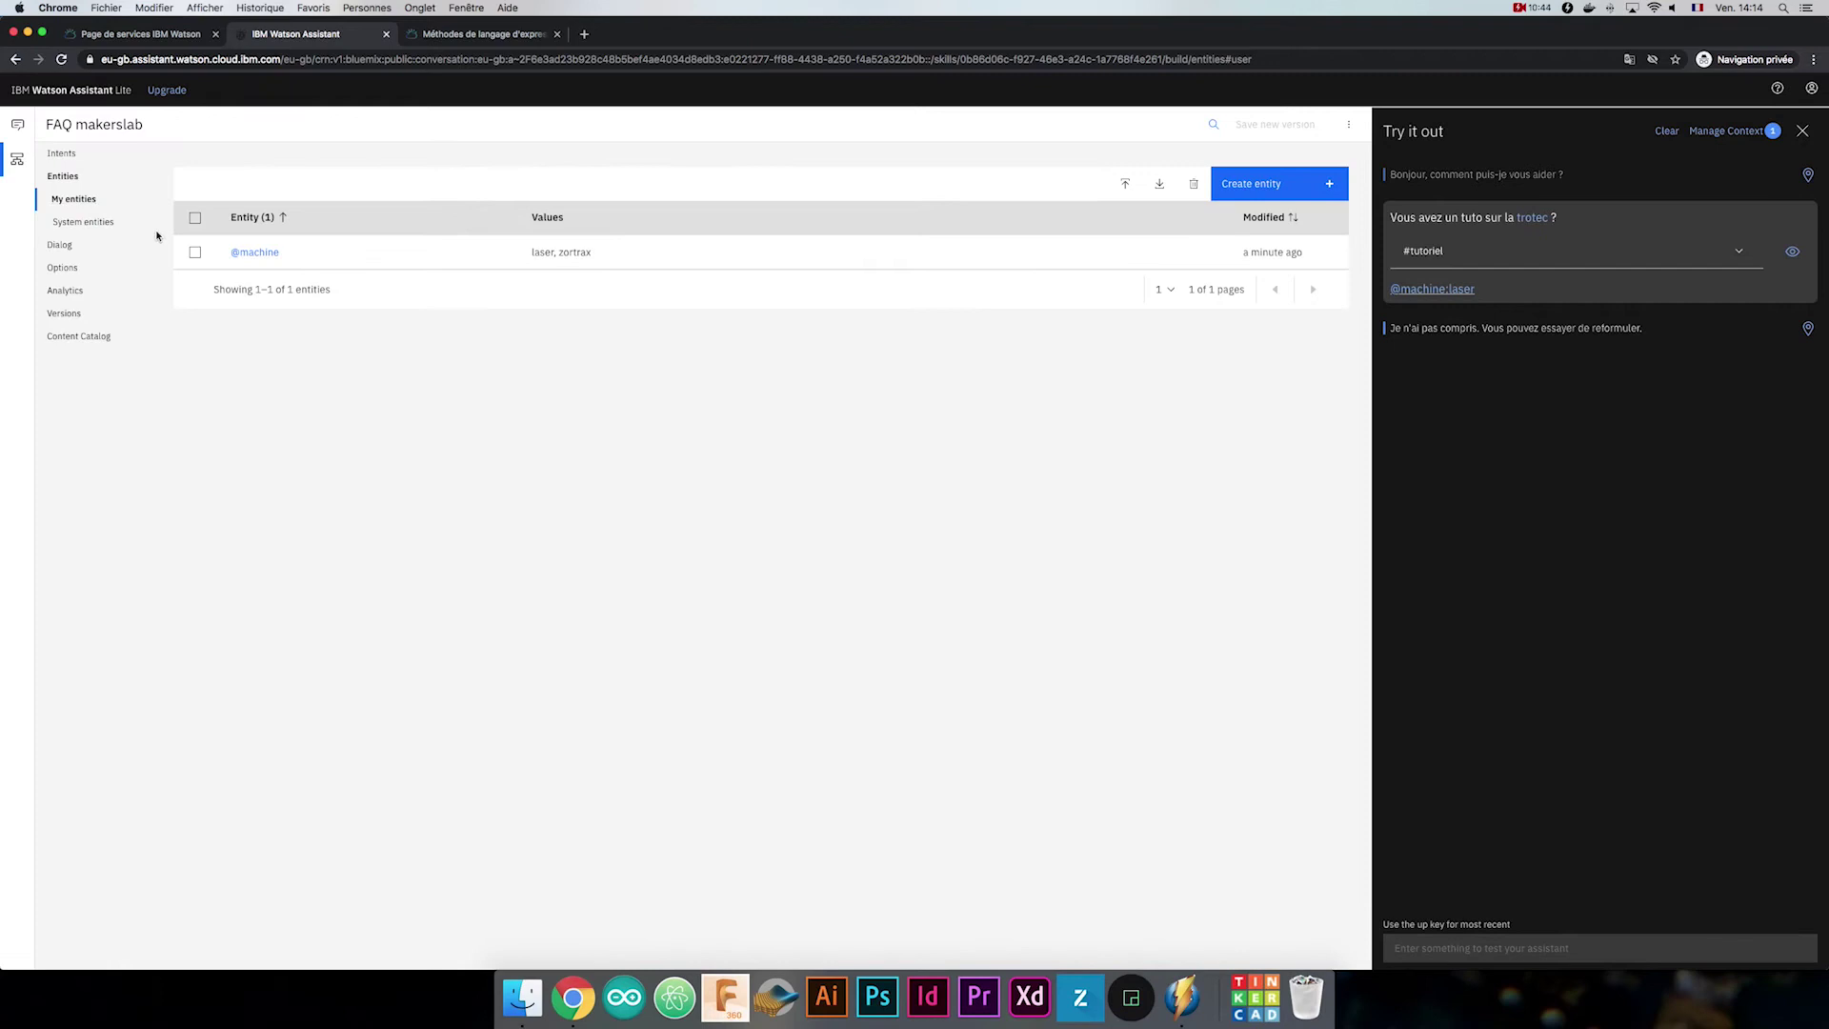
Browse the system entities, then open the Dialog tree with Bienvenue and Tout le reste.
left_click(109, 231)
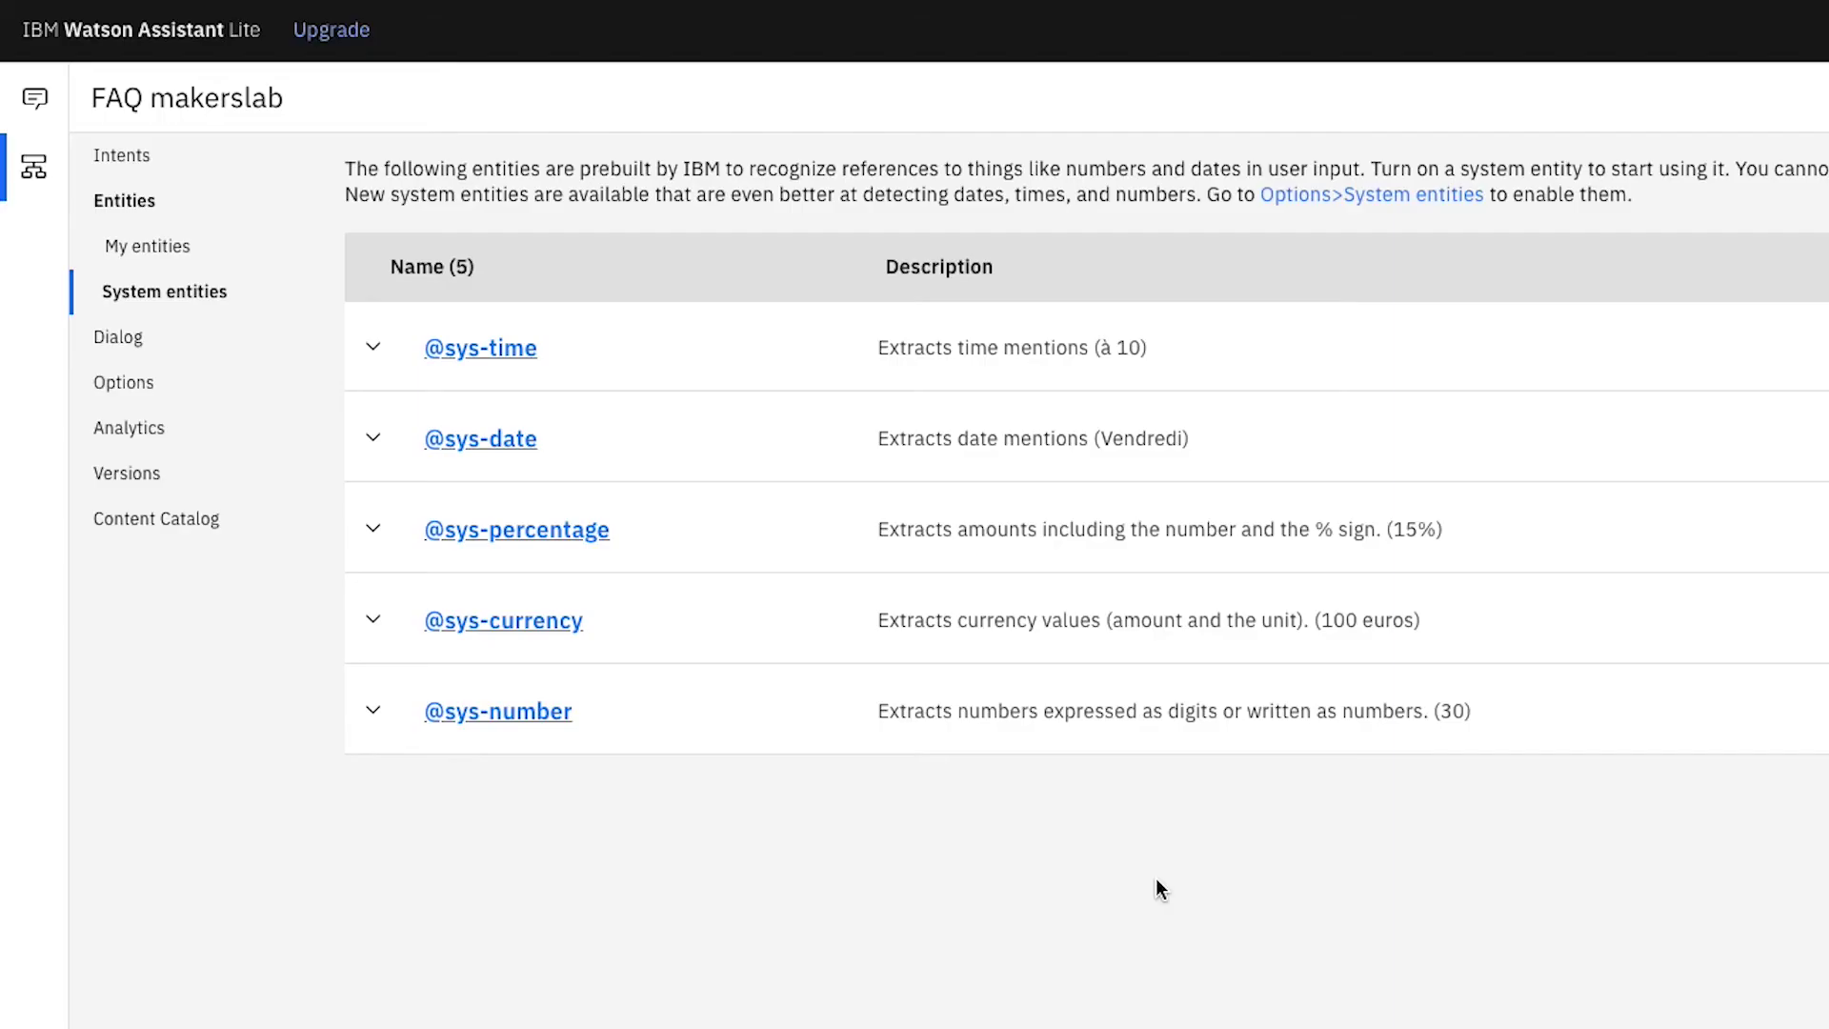
left_click(147, 335)
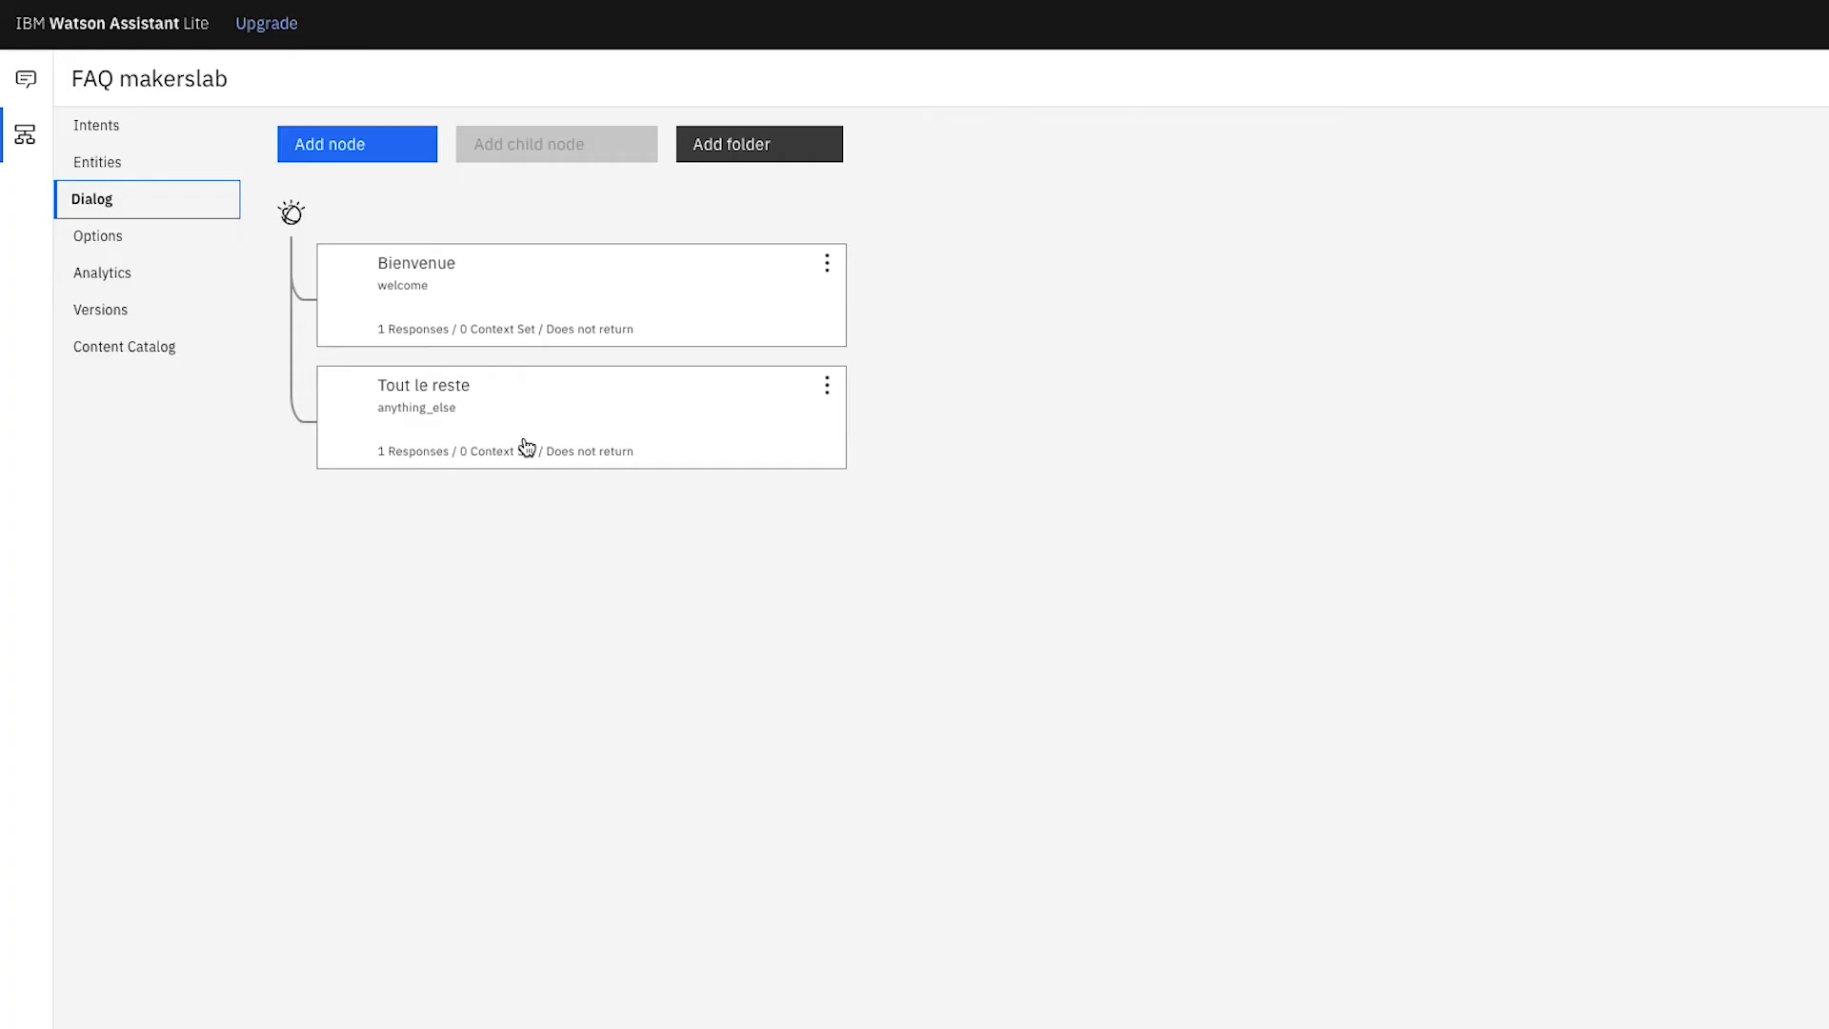
Add the node 'L'utilisateur veut un tutoriel' triggered by the #tutoriel intent.
left_click(358, 148)
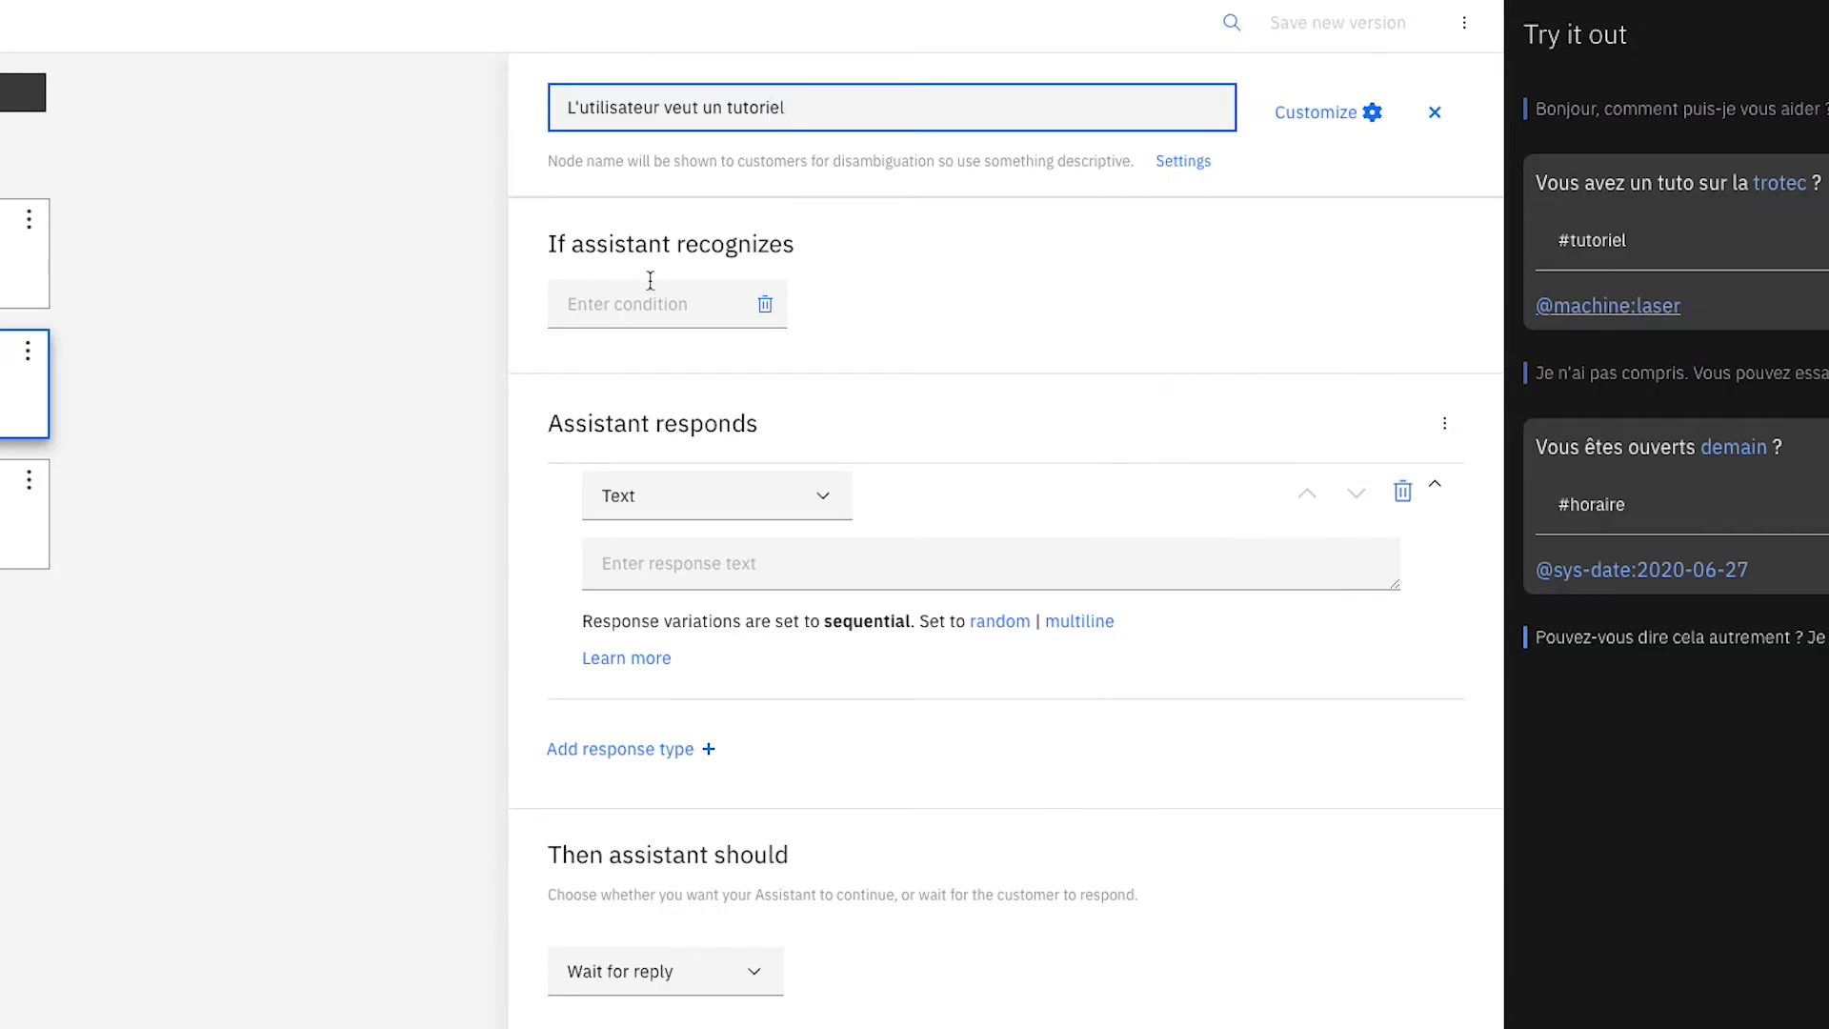
left_click(666, 305)
left_click(695, 425)
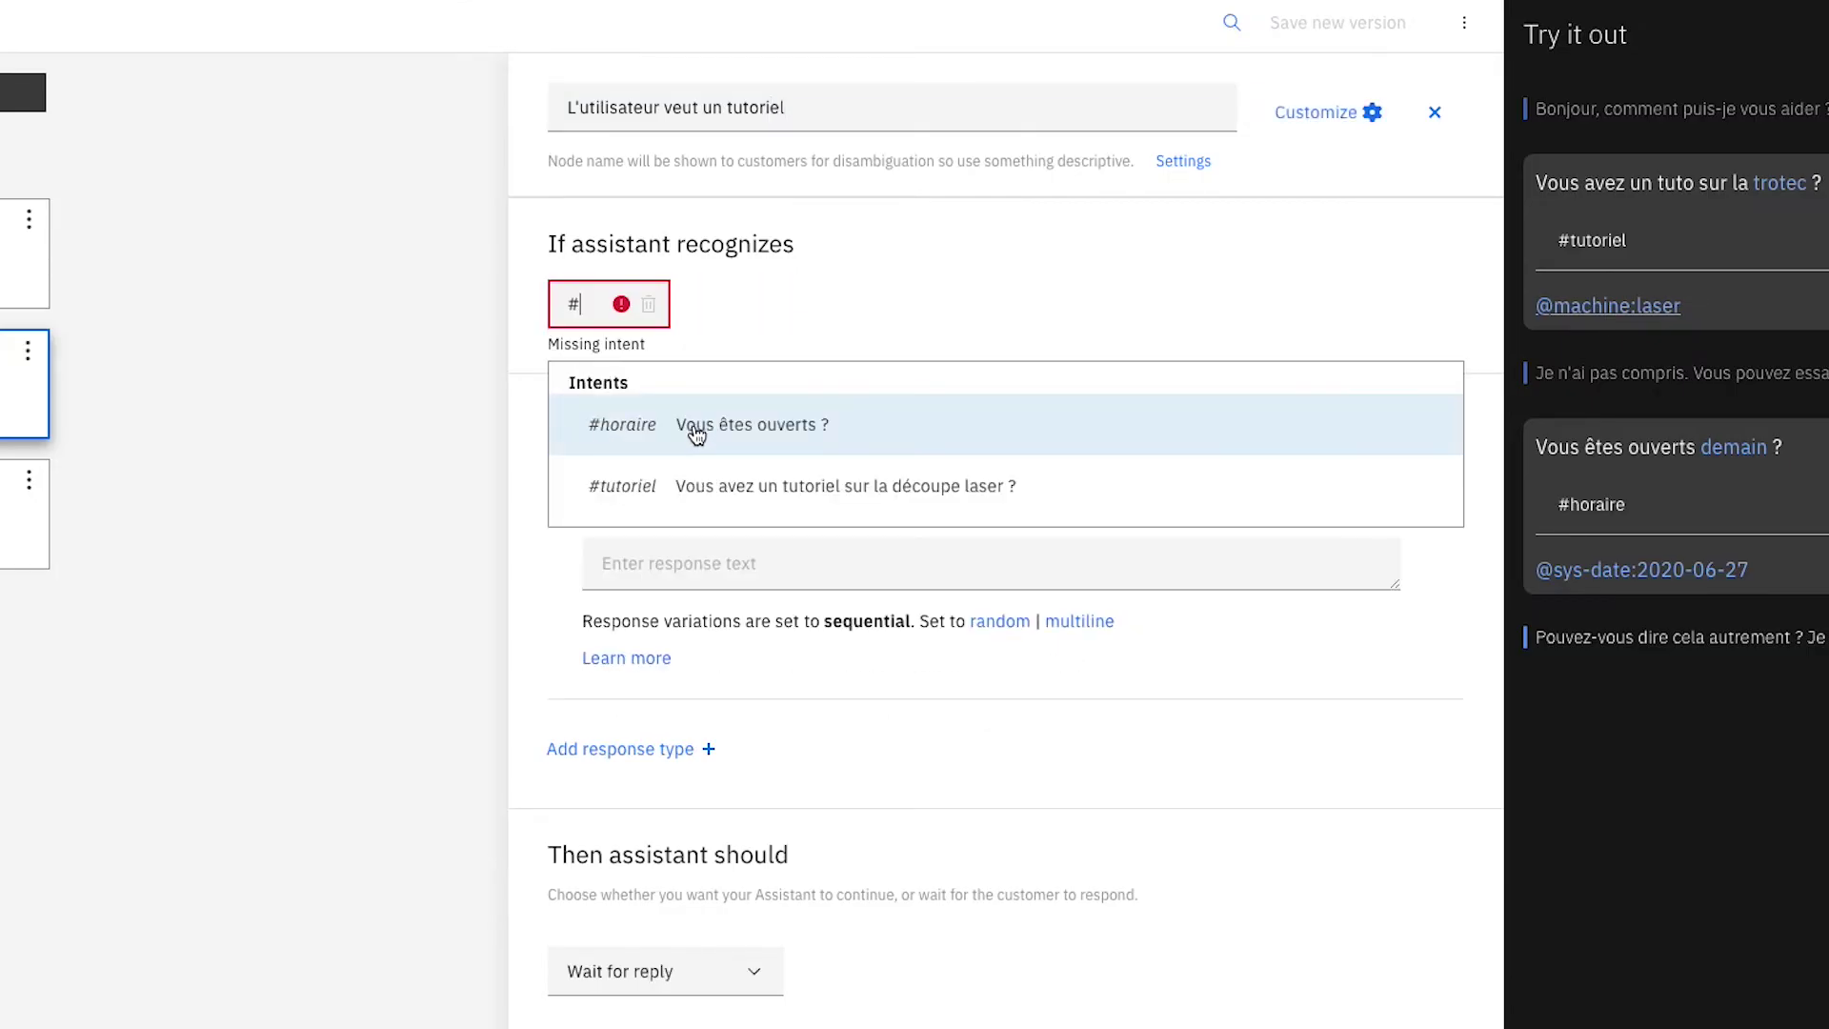
left_click(1073, 505)
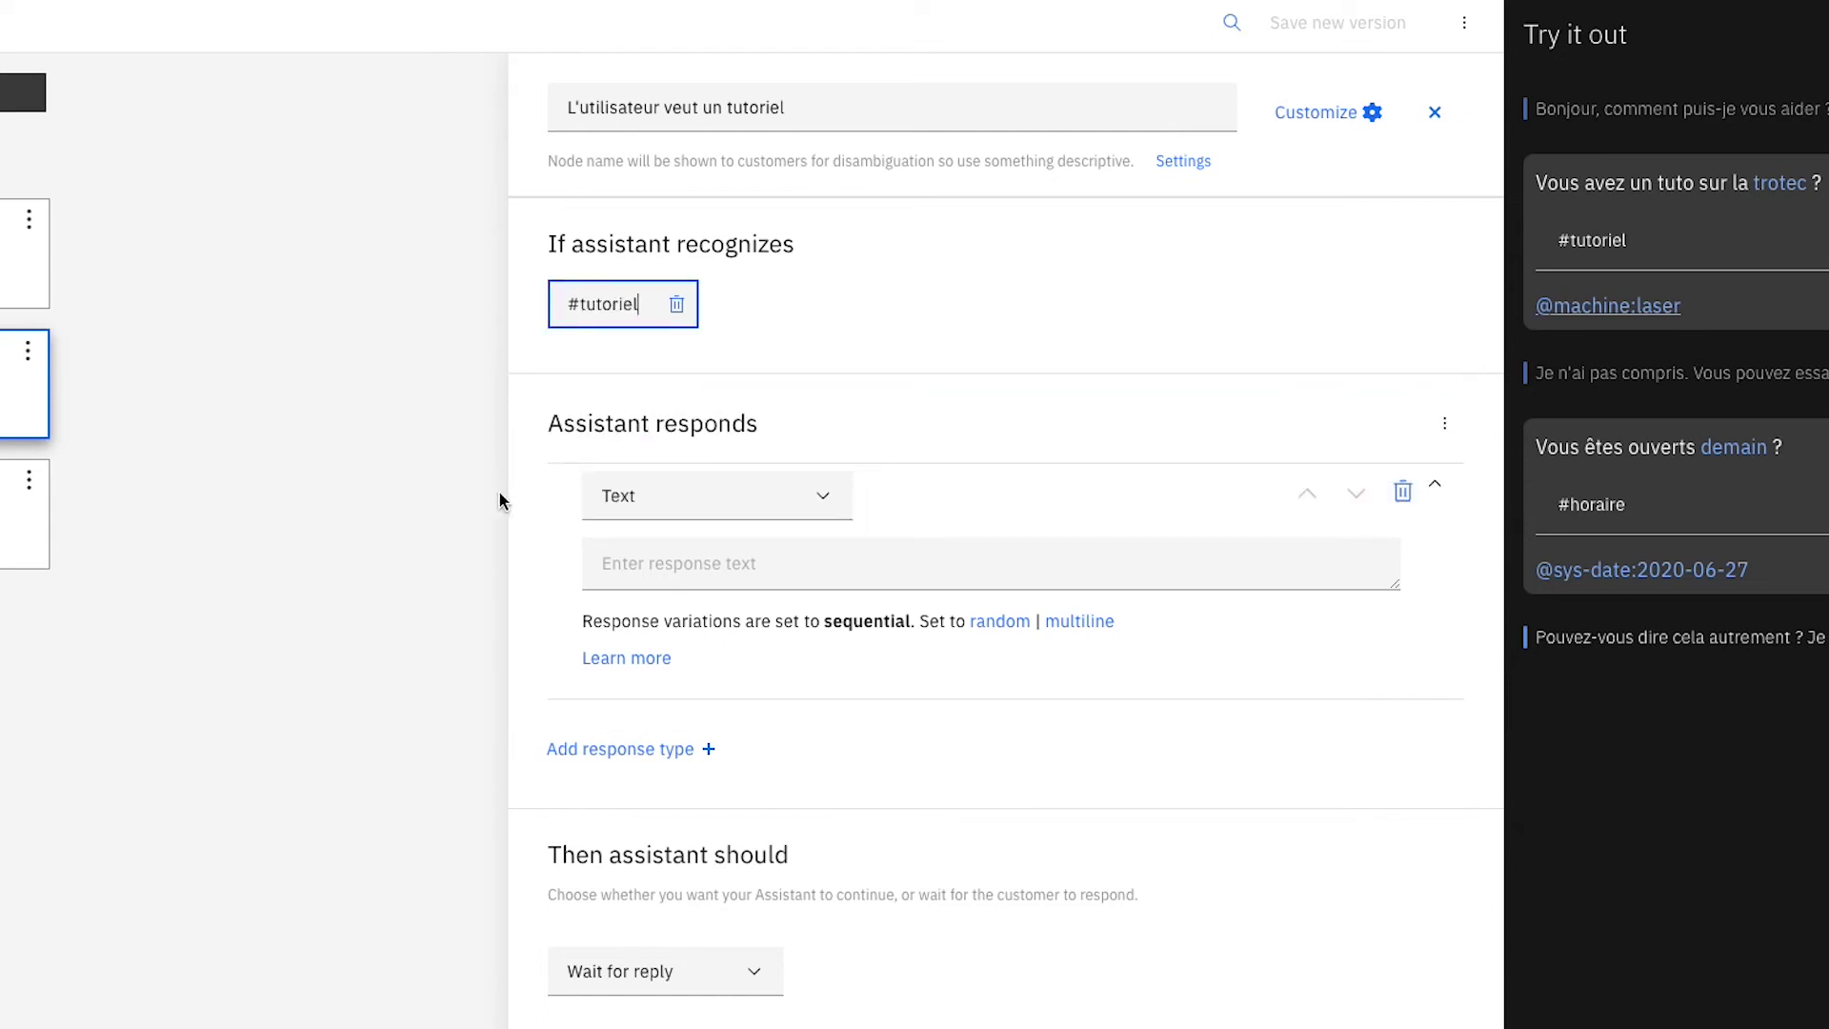
left_click(1339, 104)
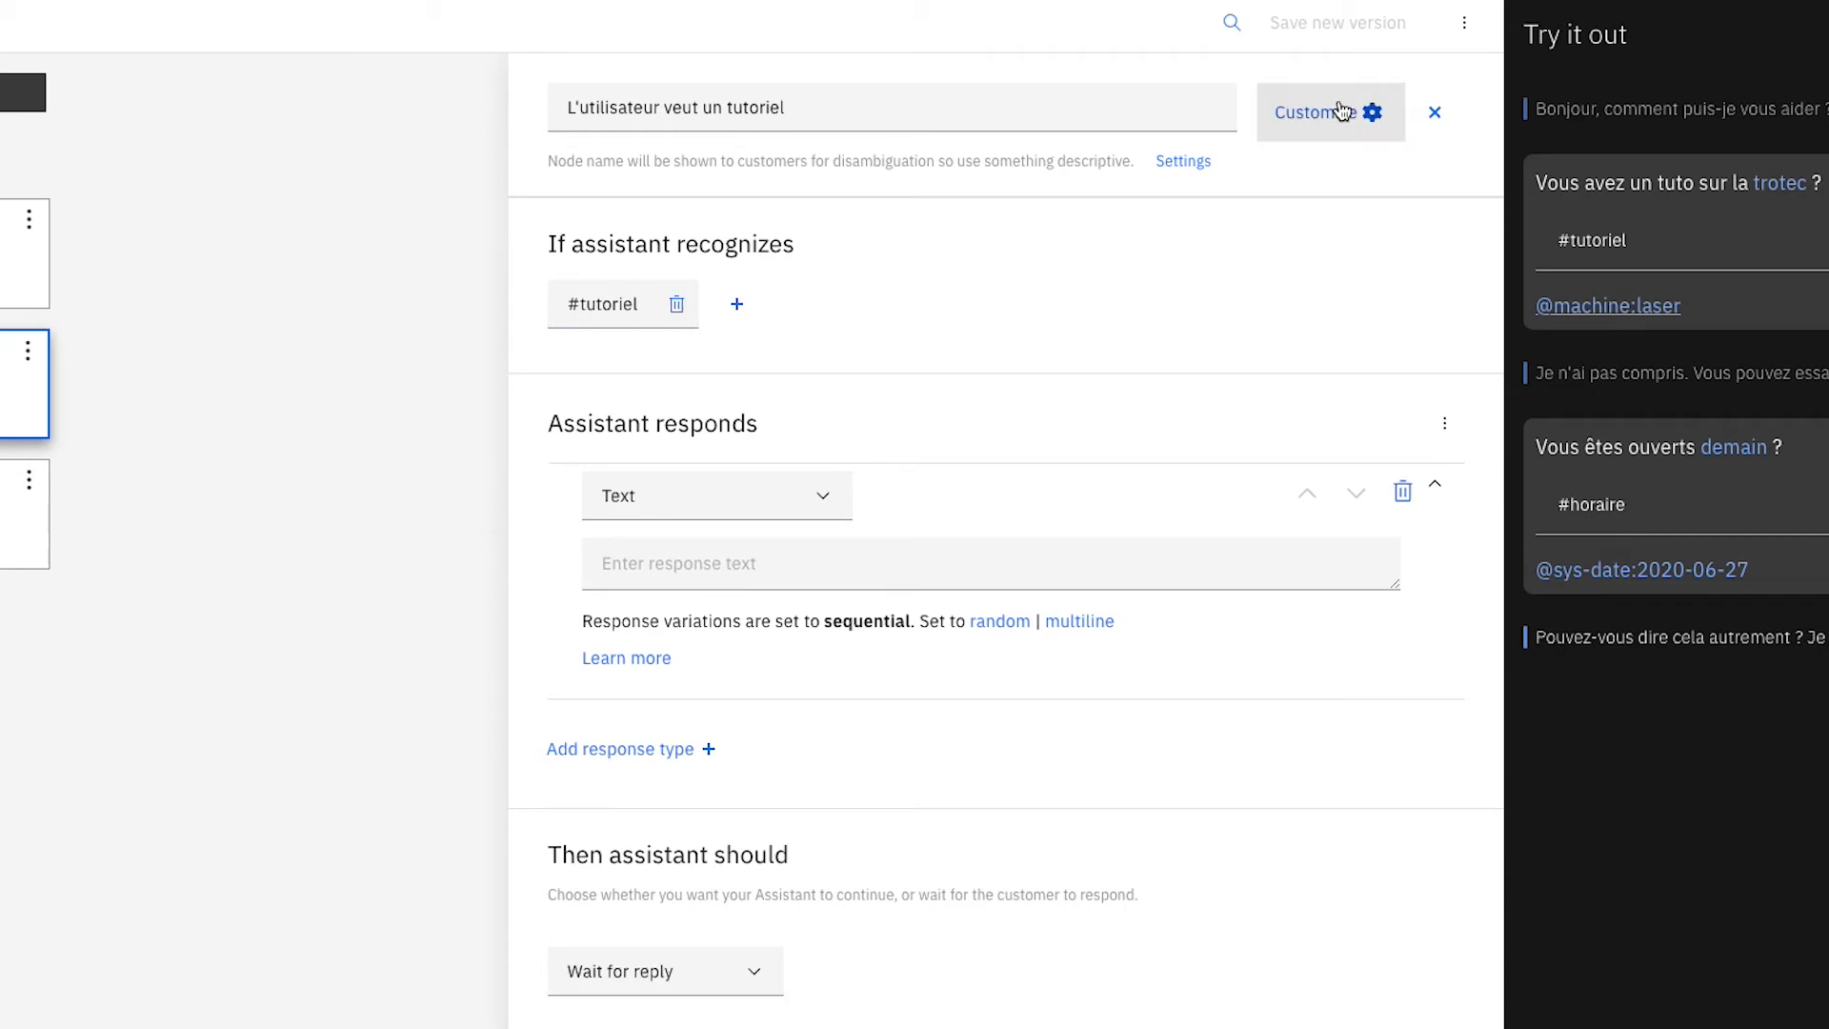
Turn on multiple conditioned responses in the node's customization.
left_click(1339, 110)
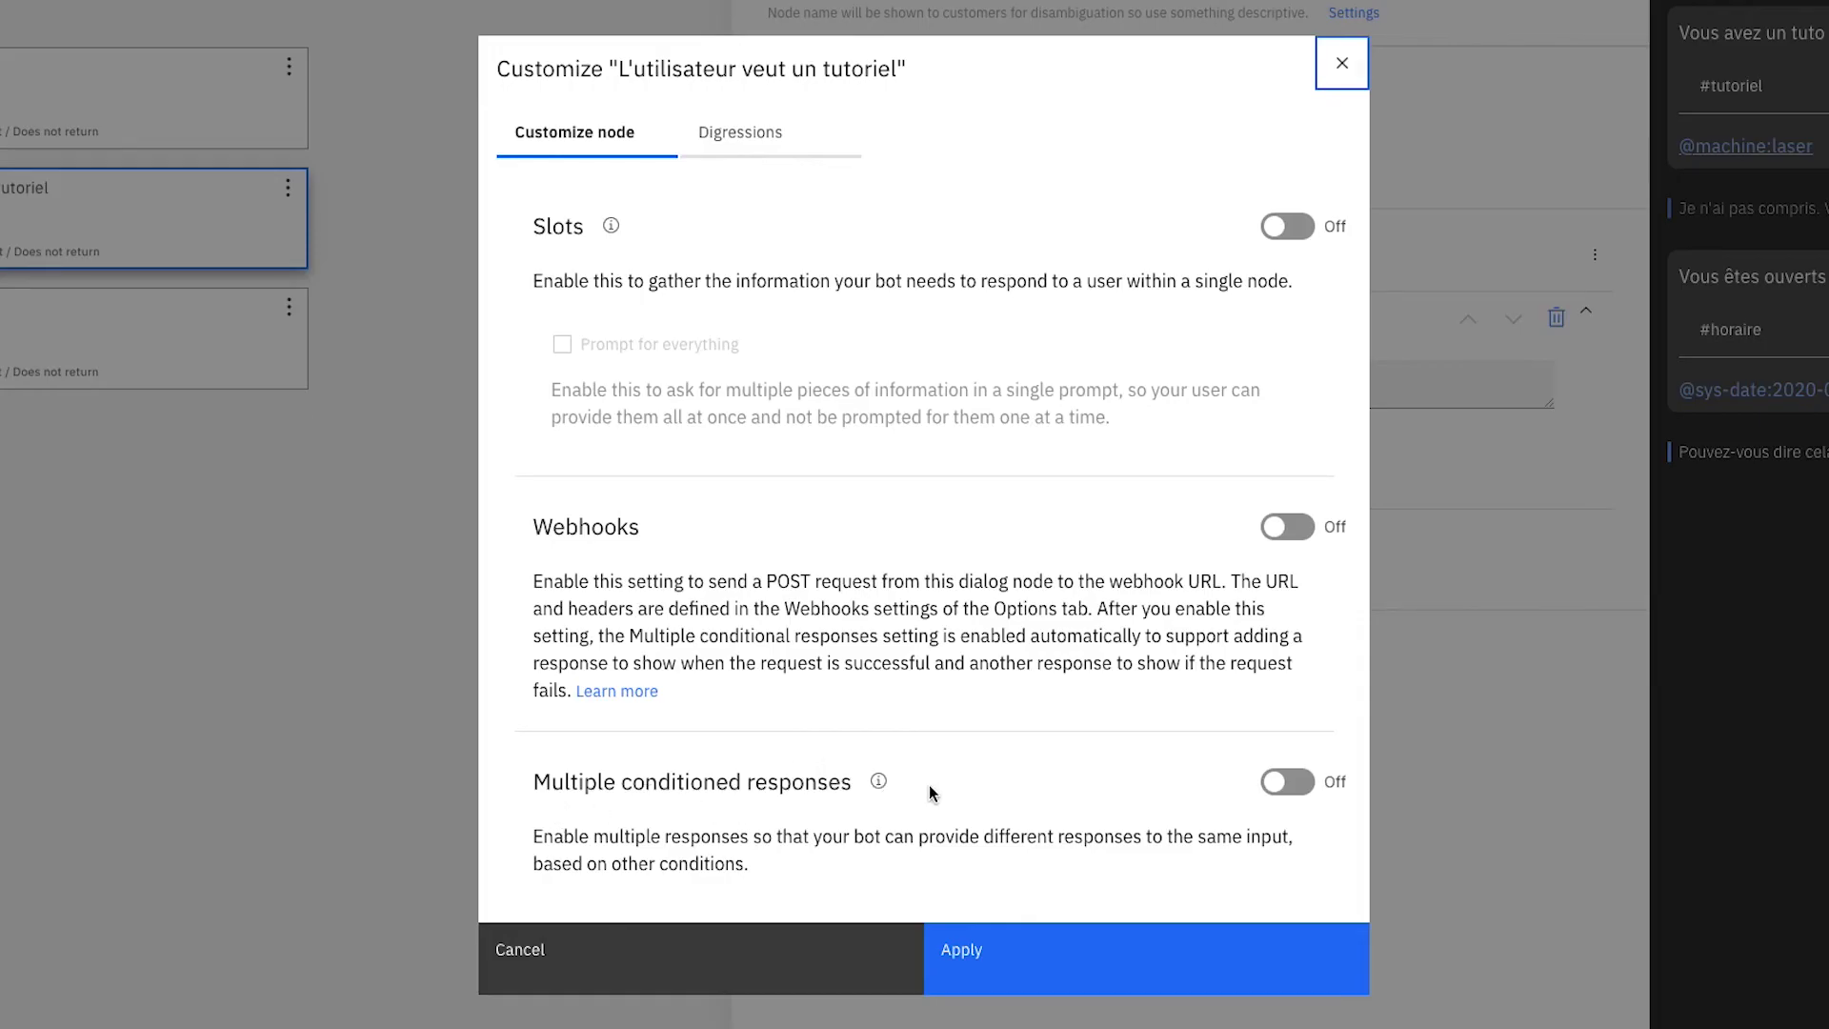
left_click(1304, 795)
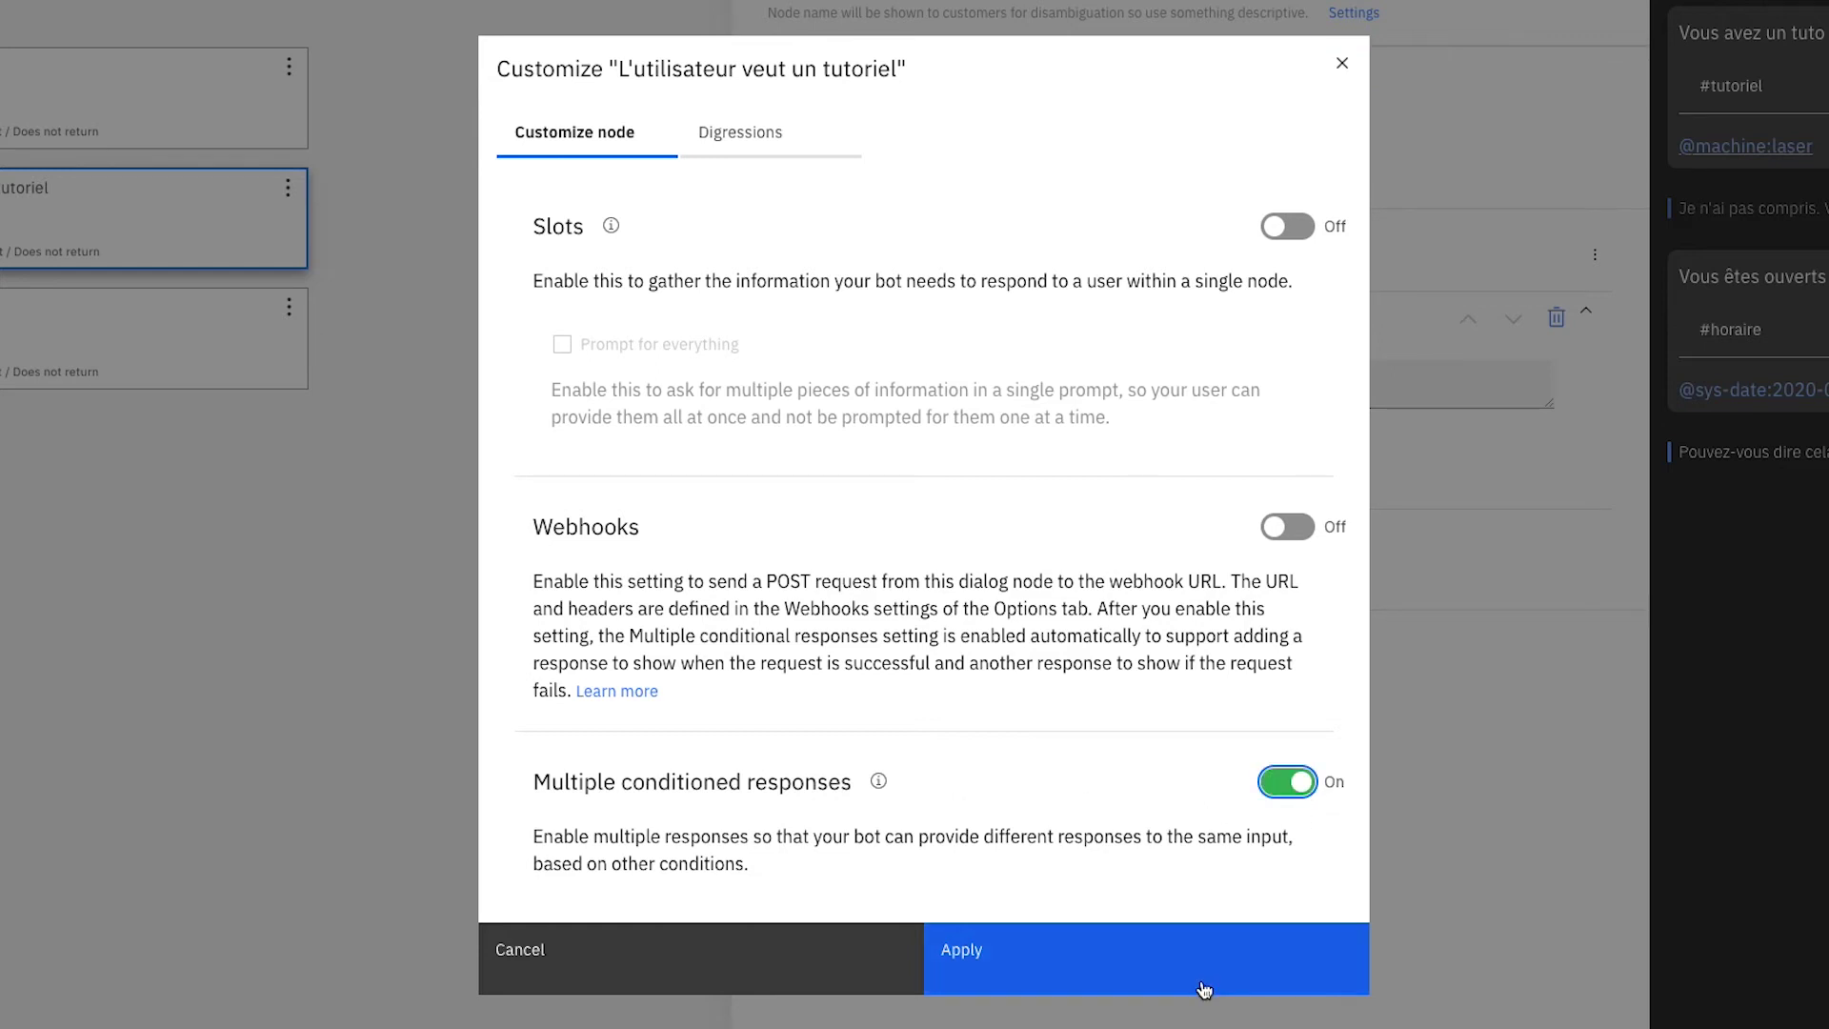
left_click(1192, 971)
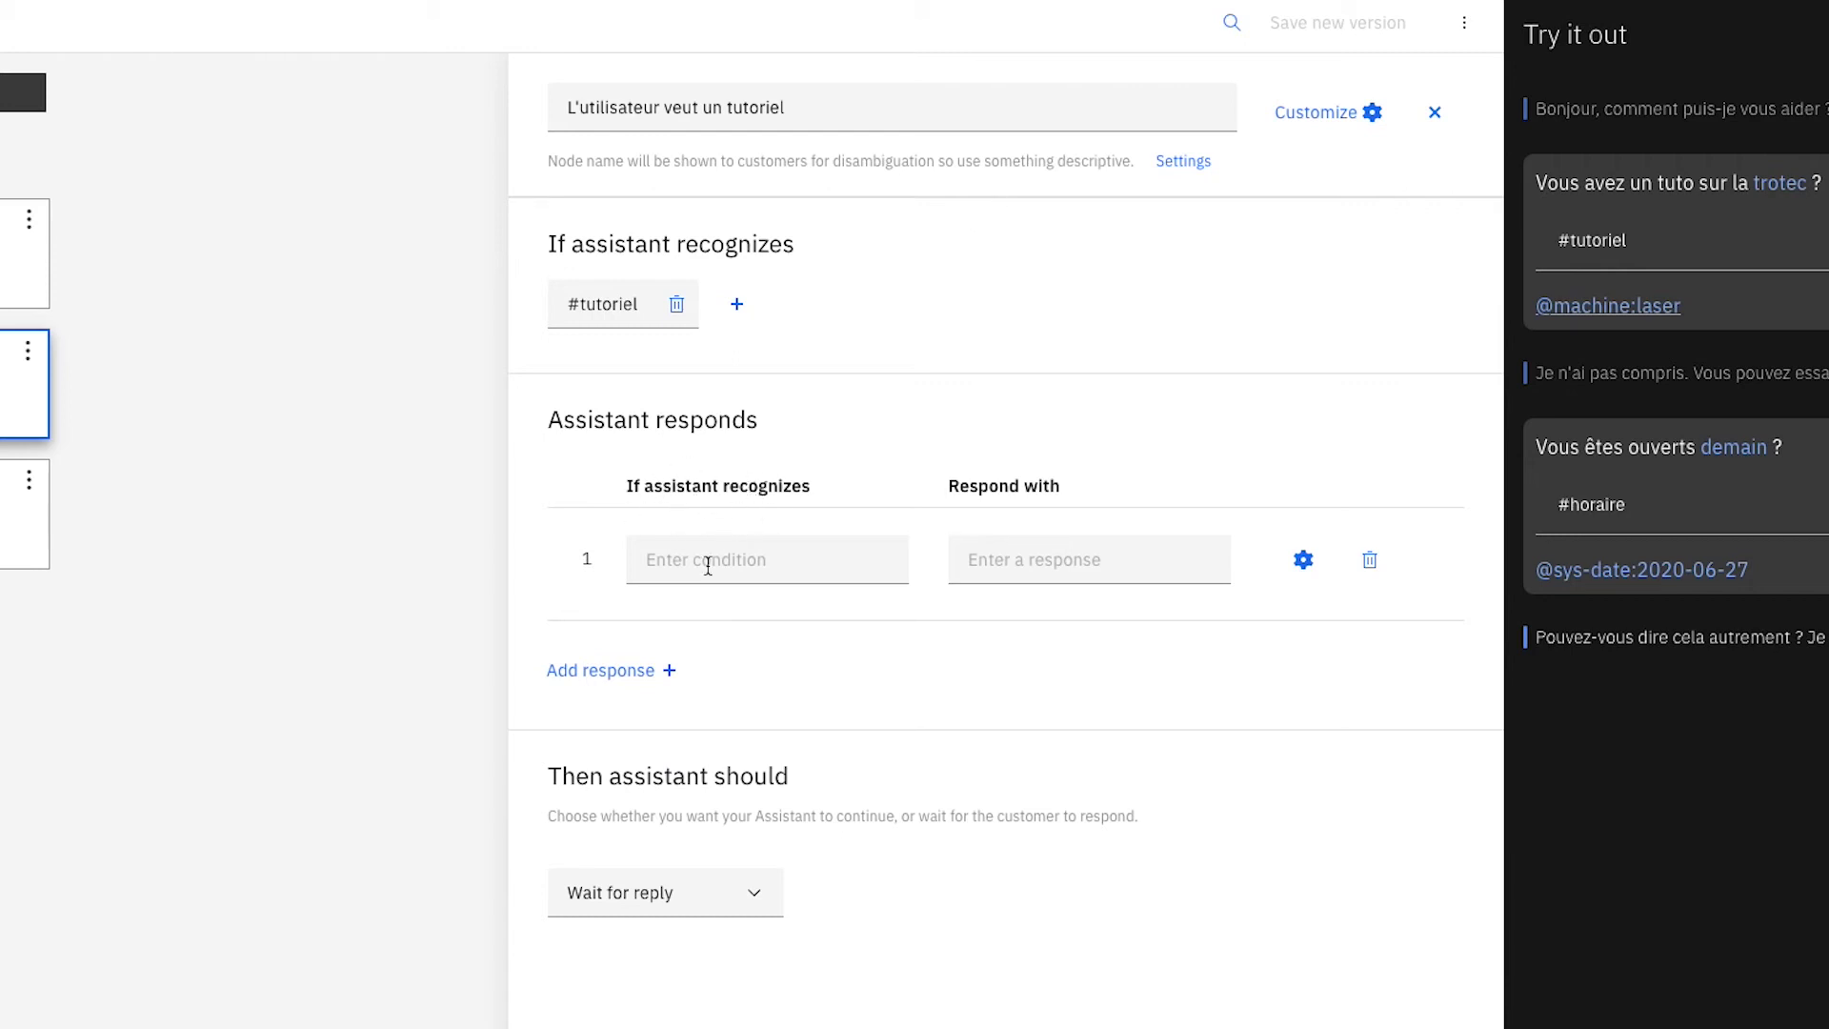
left_click(816, 570)
left_click(697, 753)
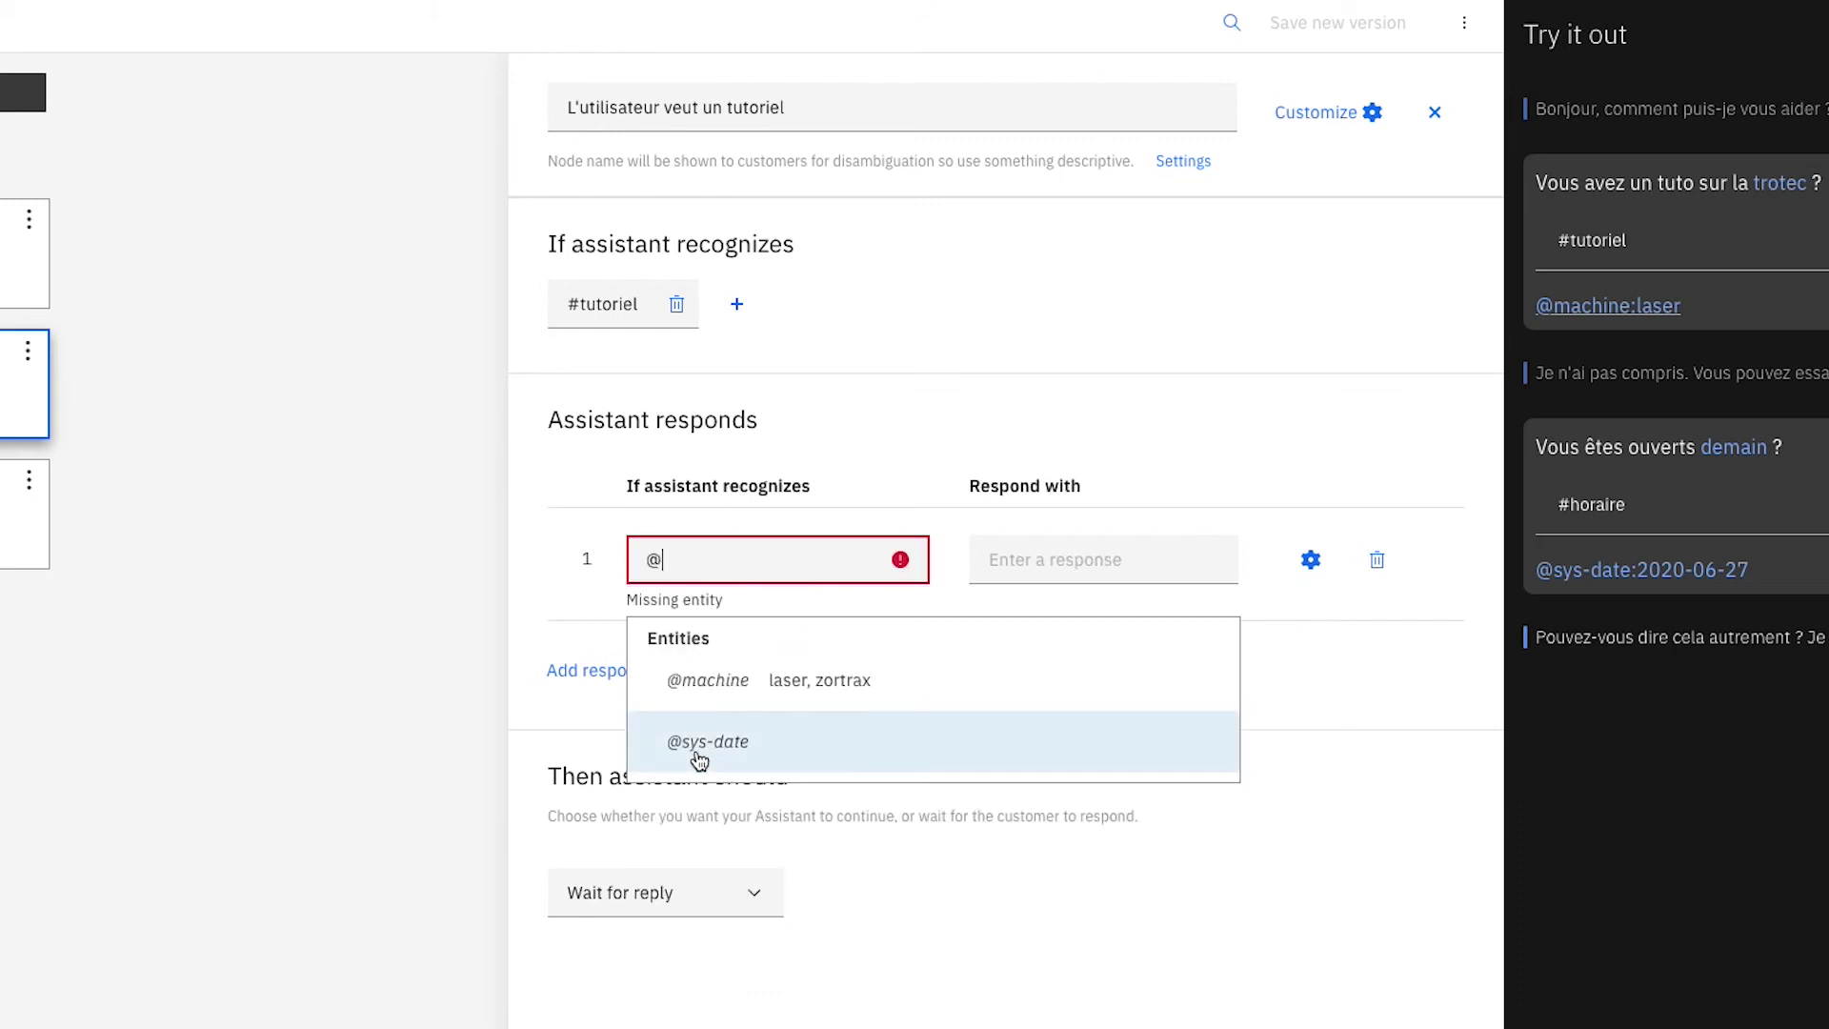
left_click(716, 688)
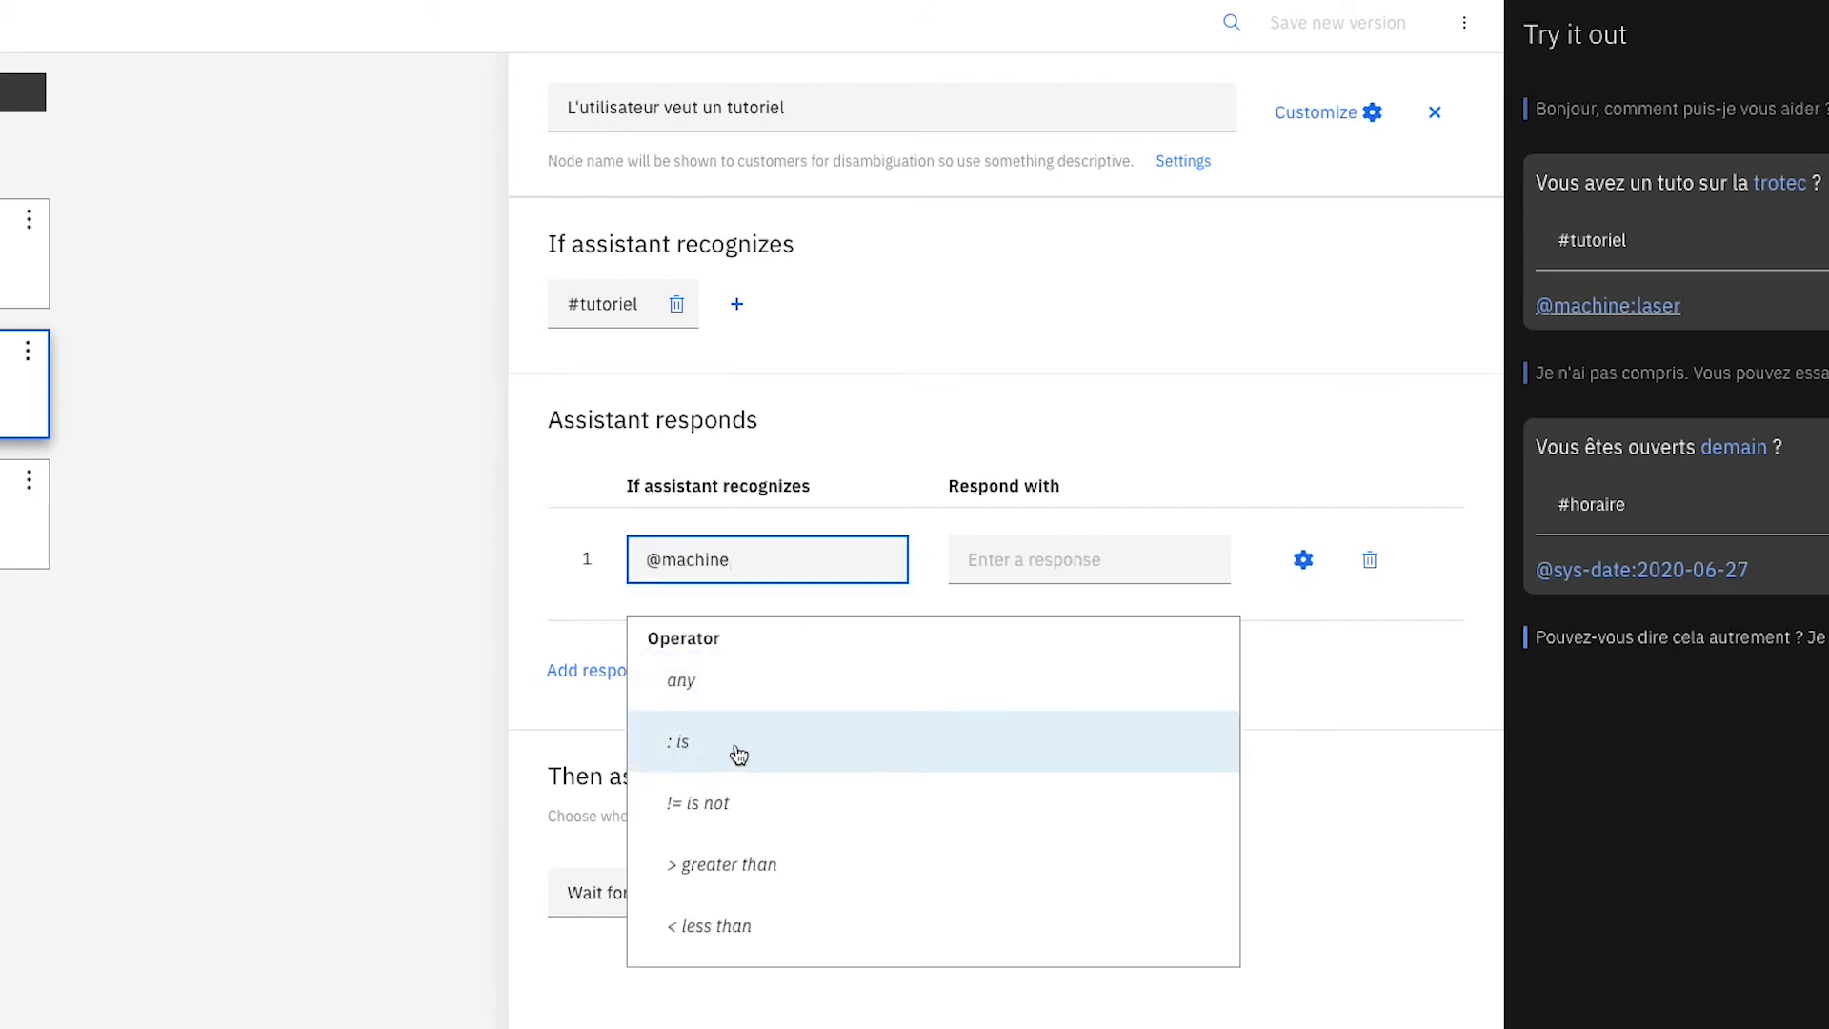
left_click(664, 762)
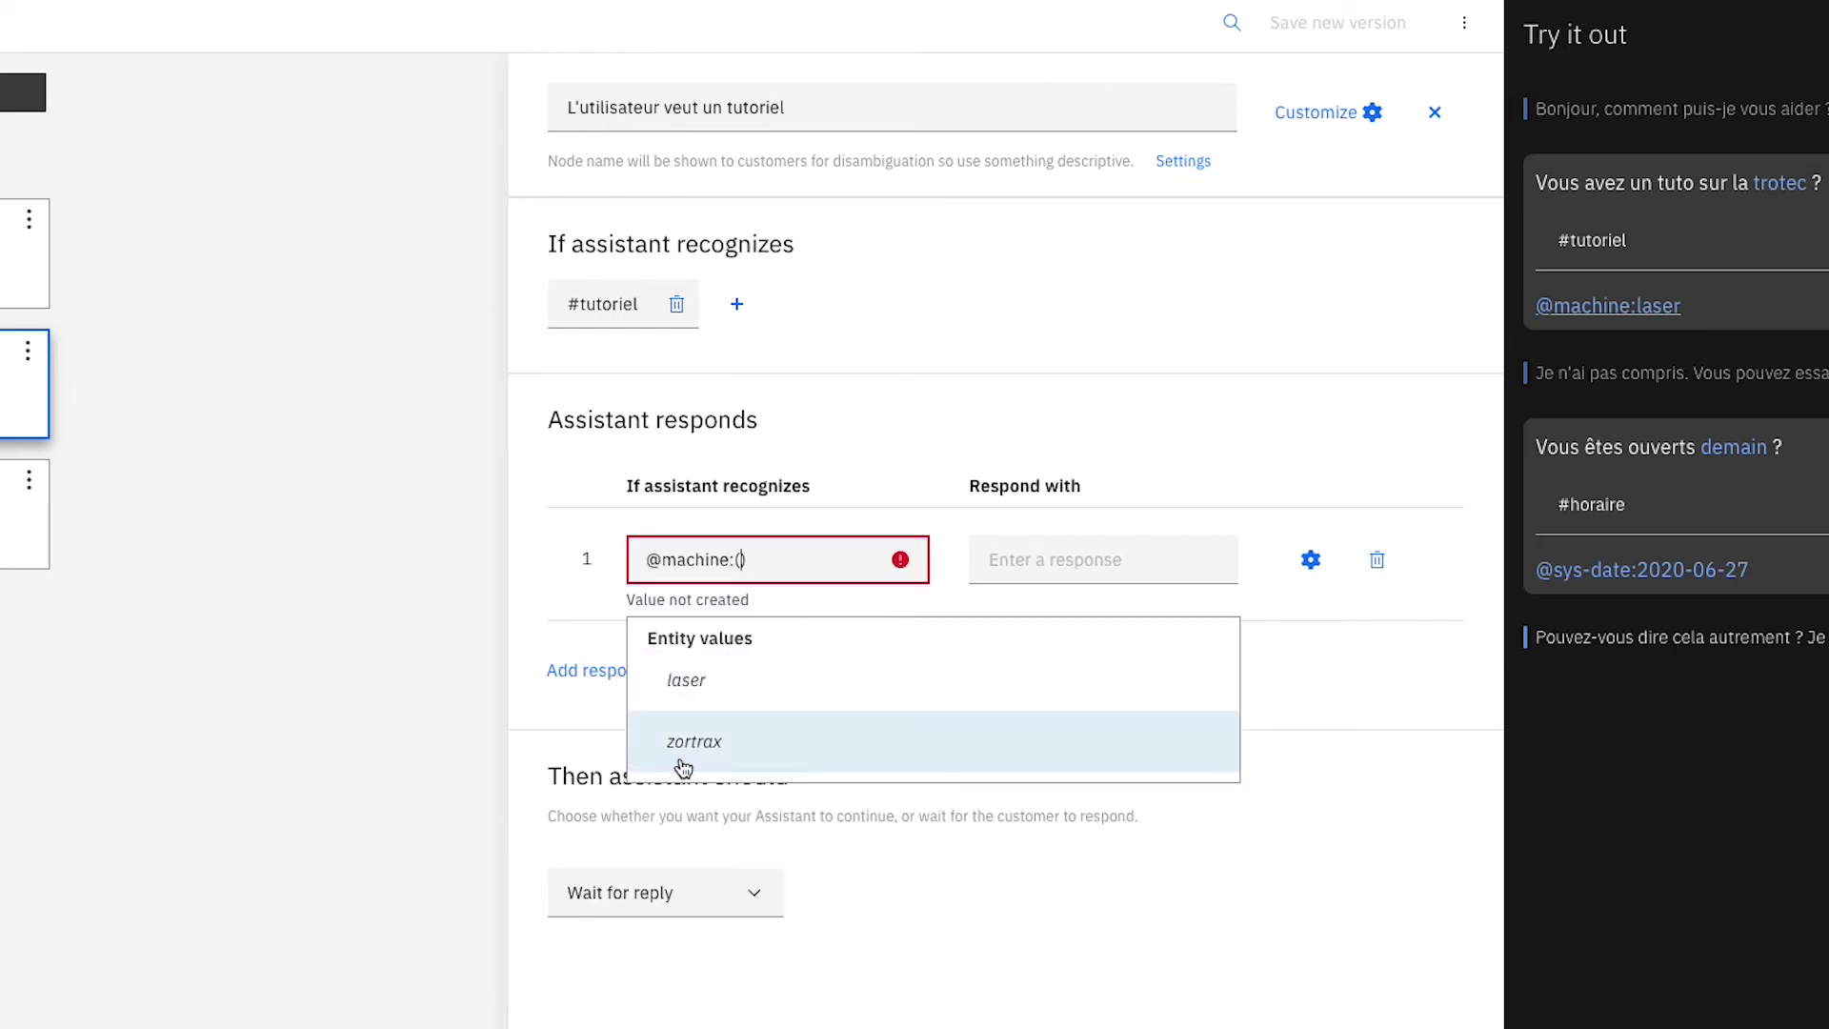
left_click(743, 710)
left_click(1012, 560)
type("Voici le tutoriel de la laser :")
left_click(640, 678)
left_click(729, 672)
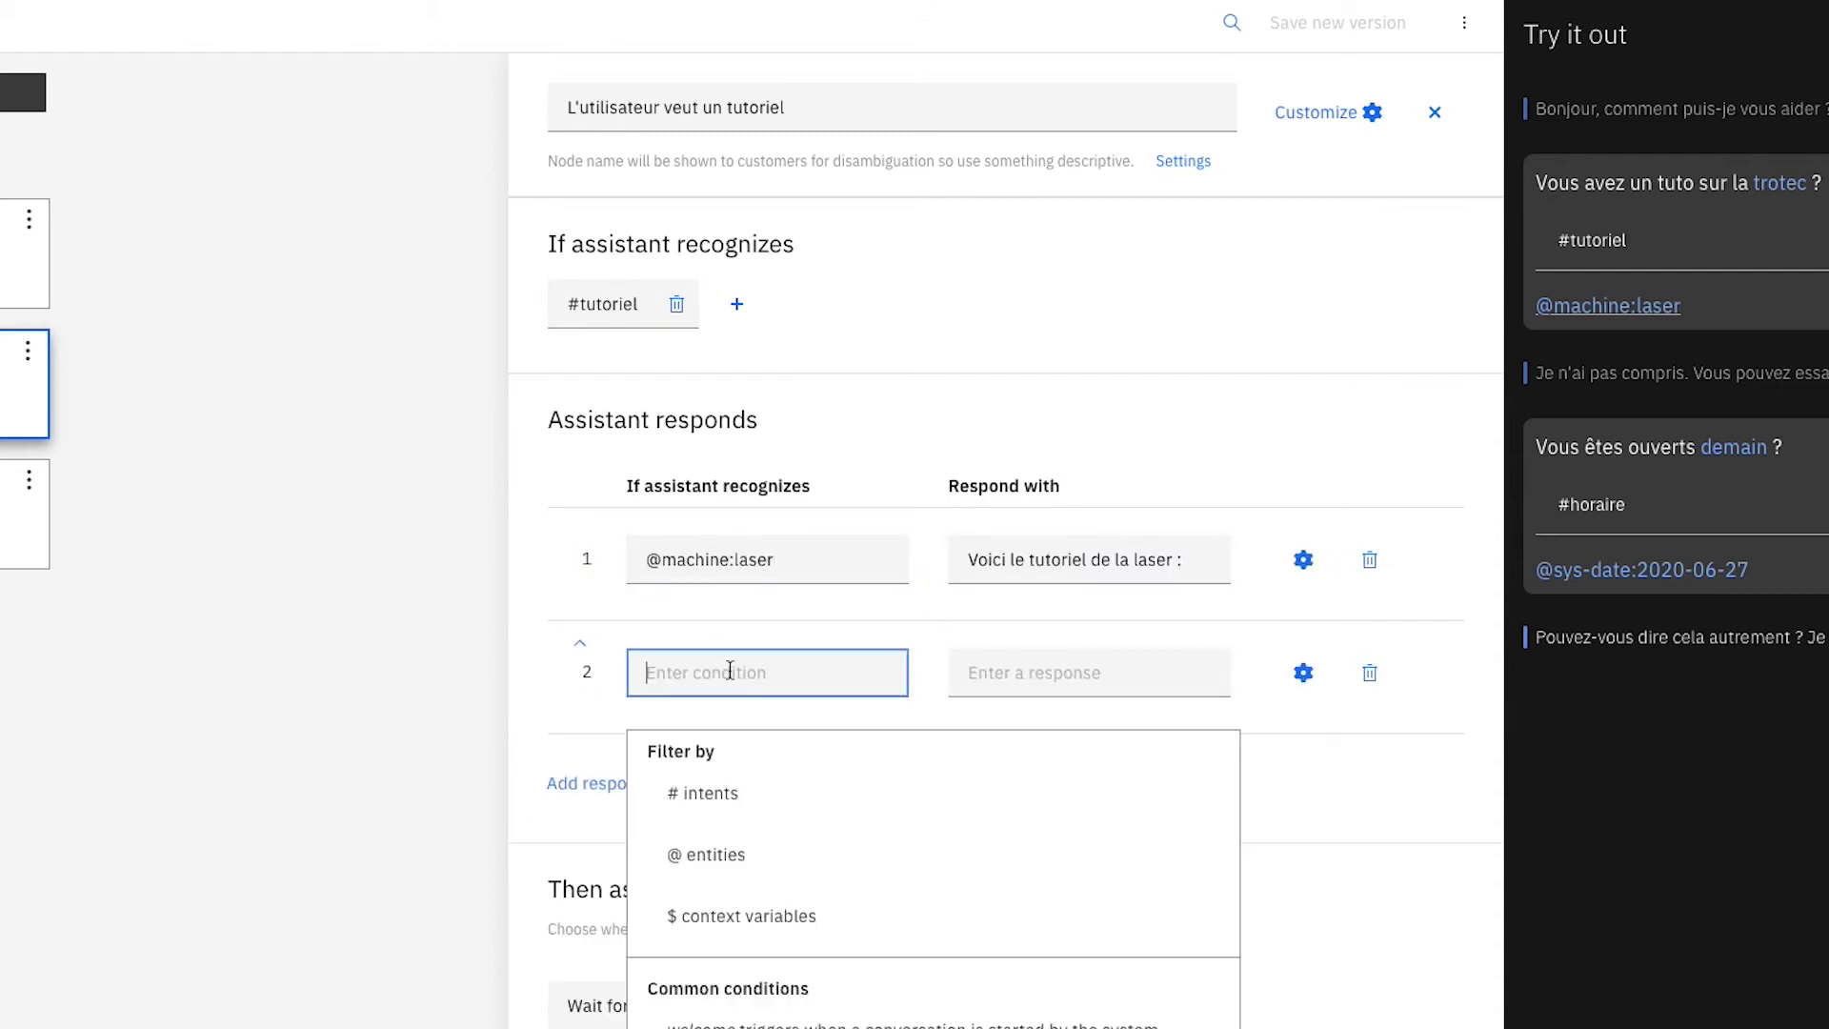
left_click(729, 854)
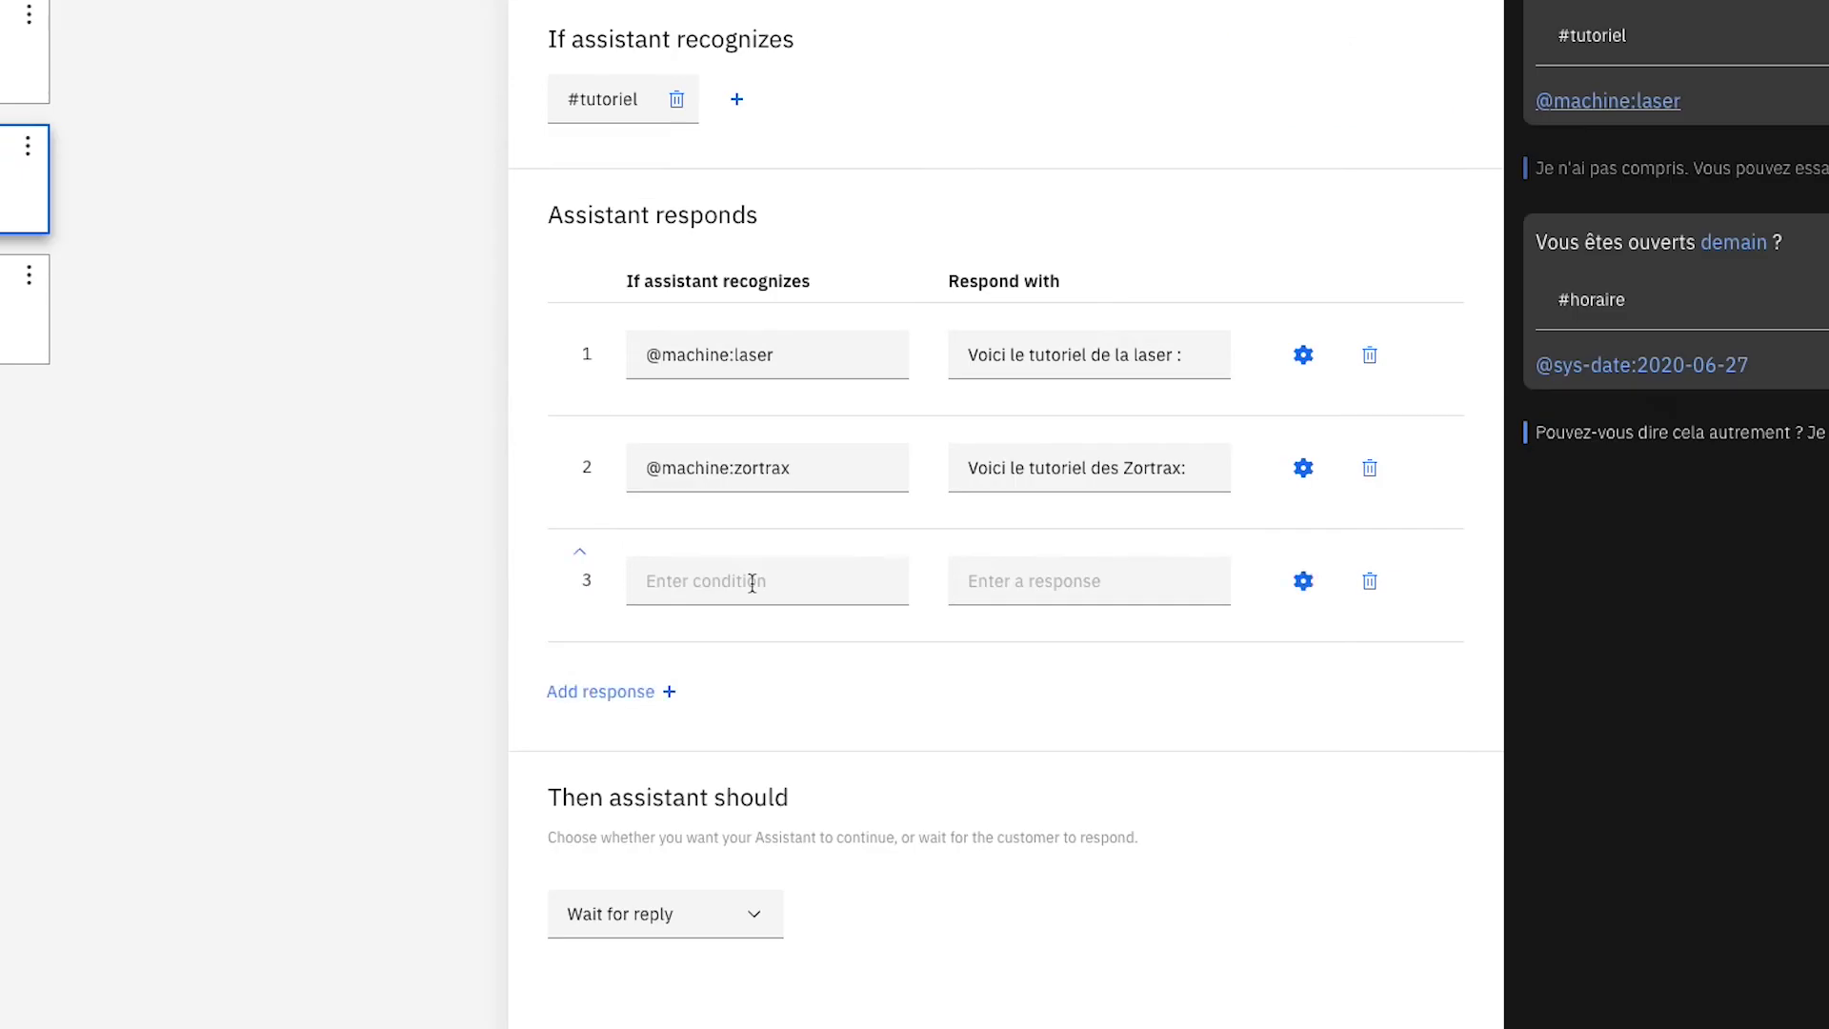
left_click(751, 581)
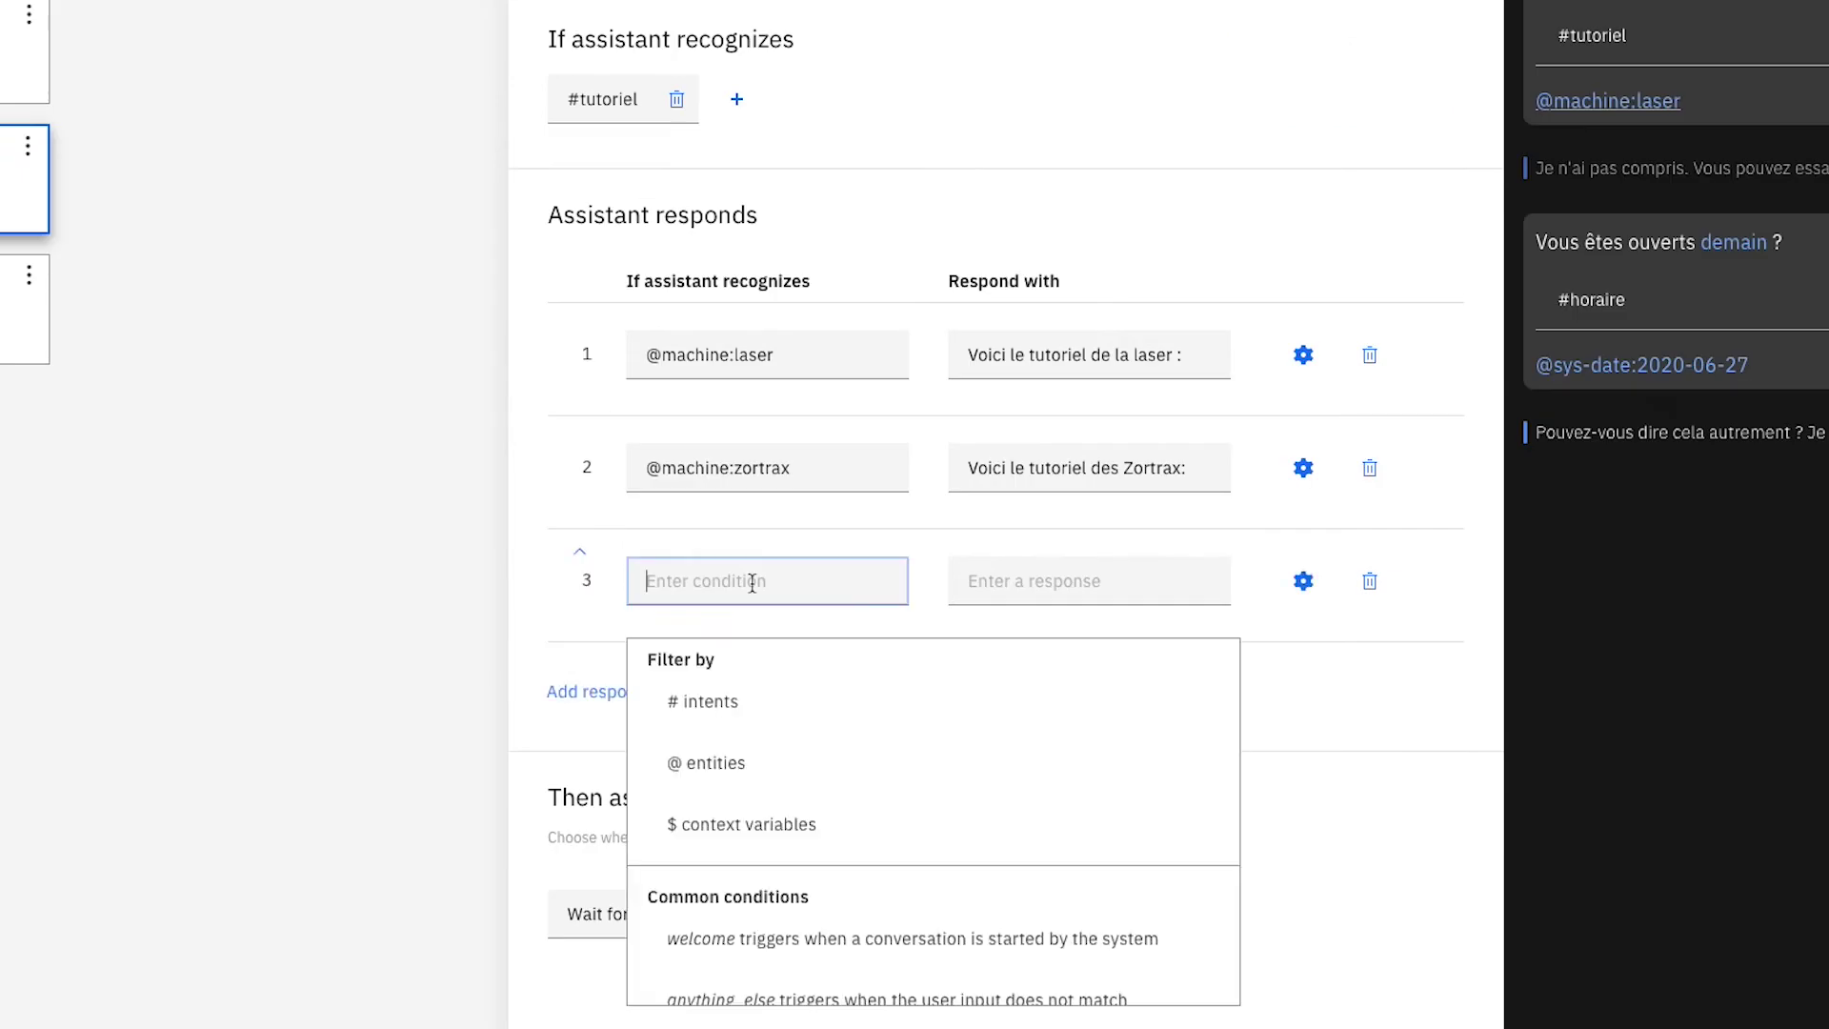
left_click(724, 996)
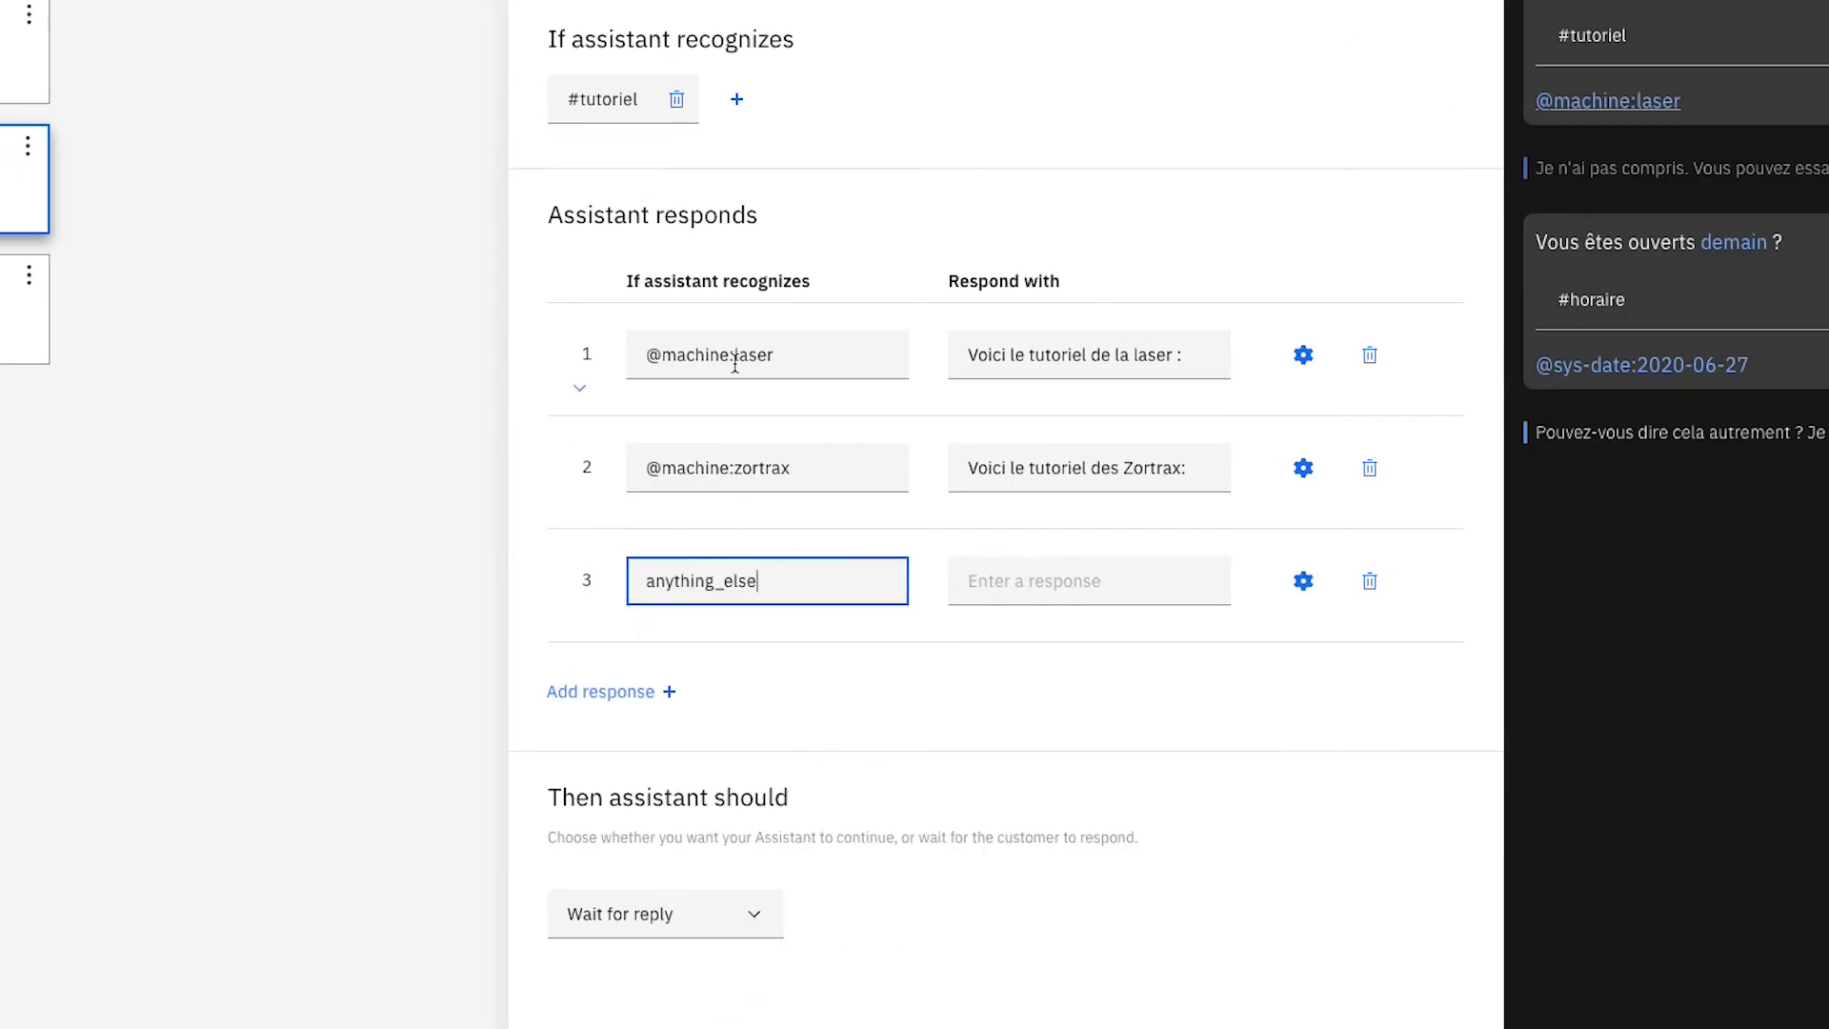
left_click(1081, 585)
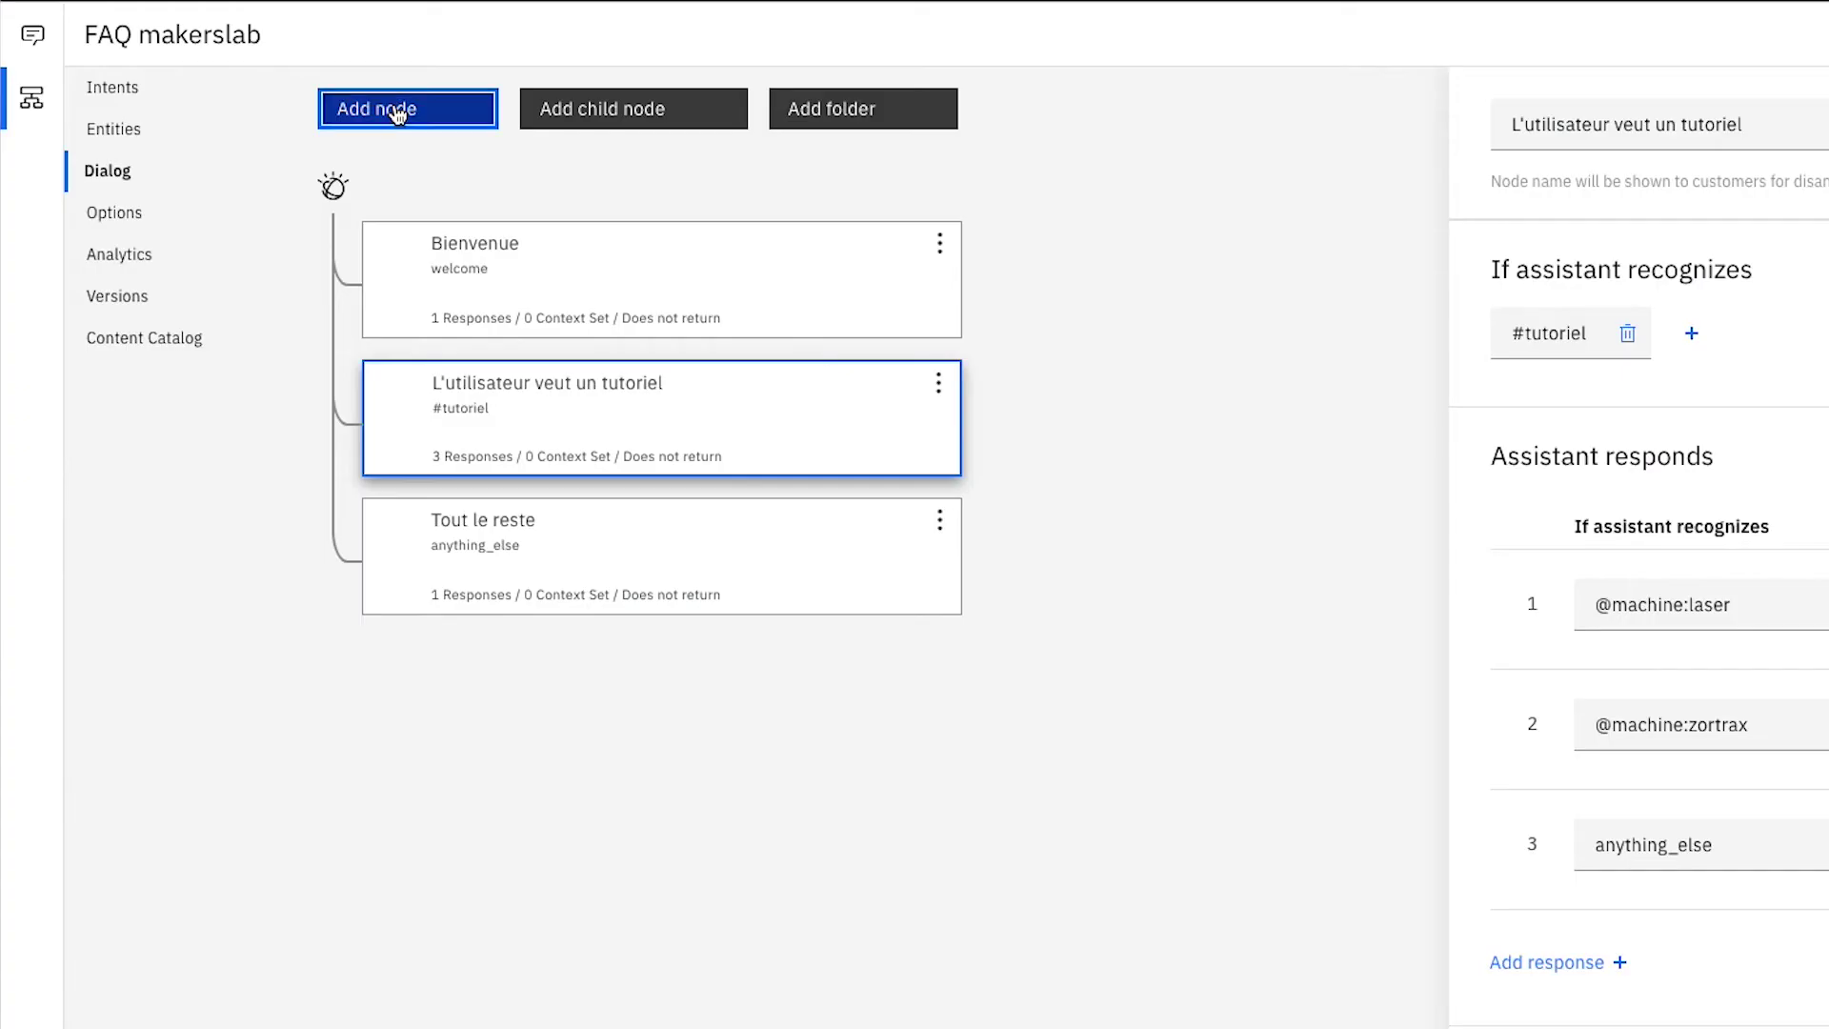
Add the node 'L'utilisateur veut connaitre les horaires' triggered by the #horaire intent.
left_click(408, 111)
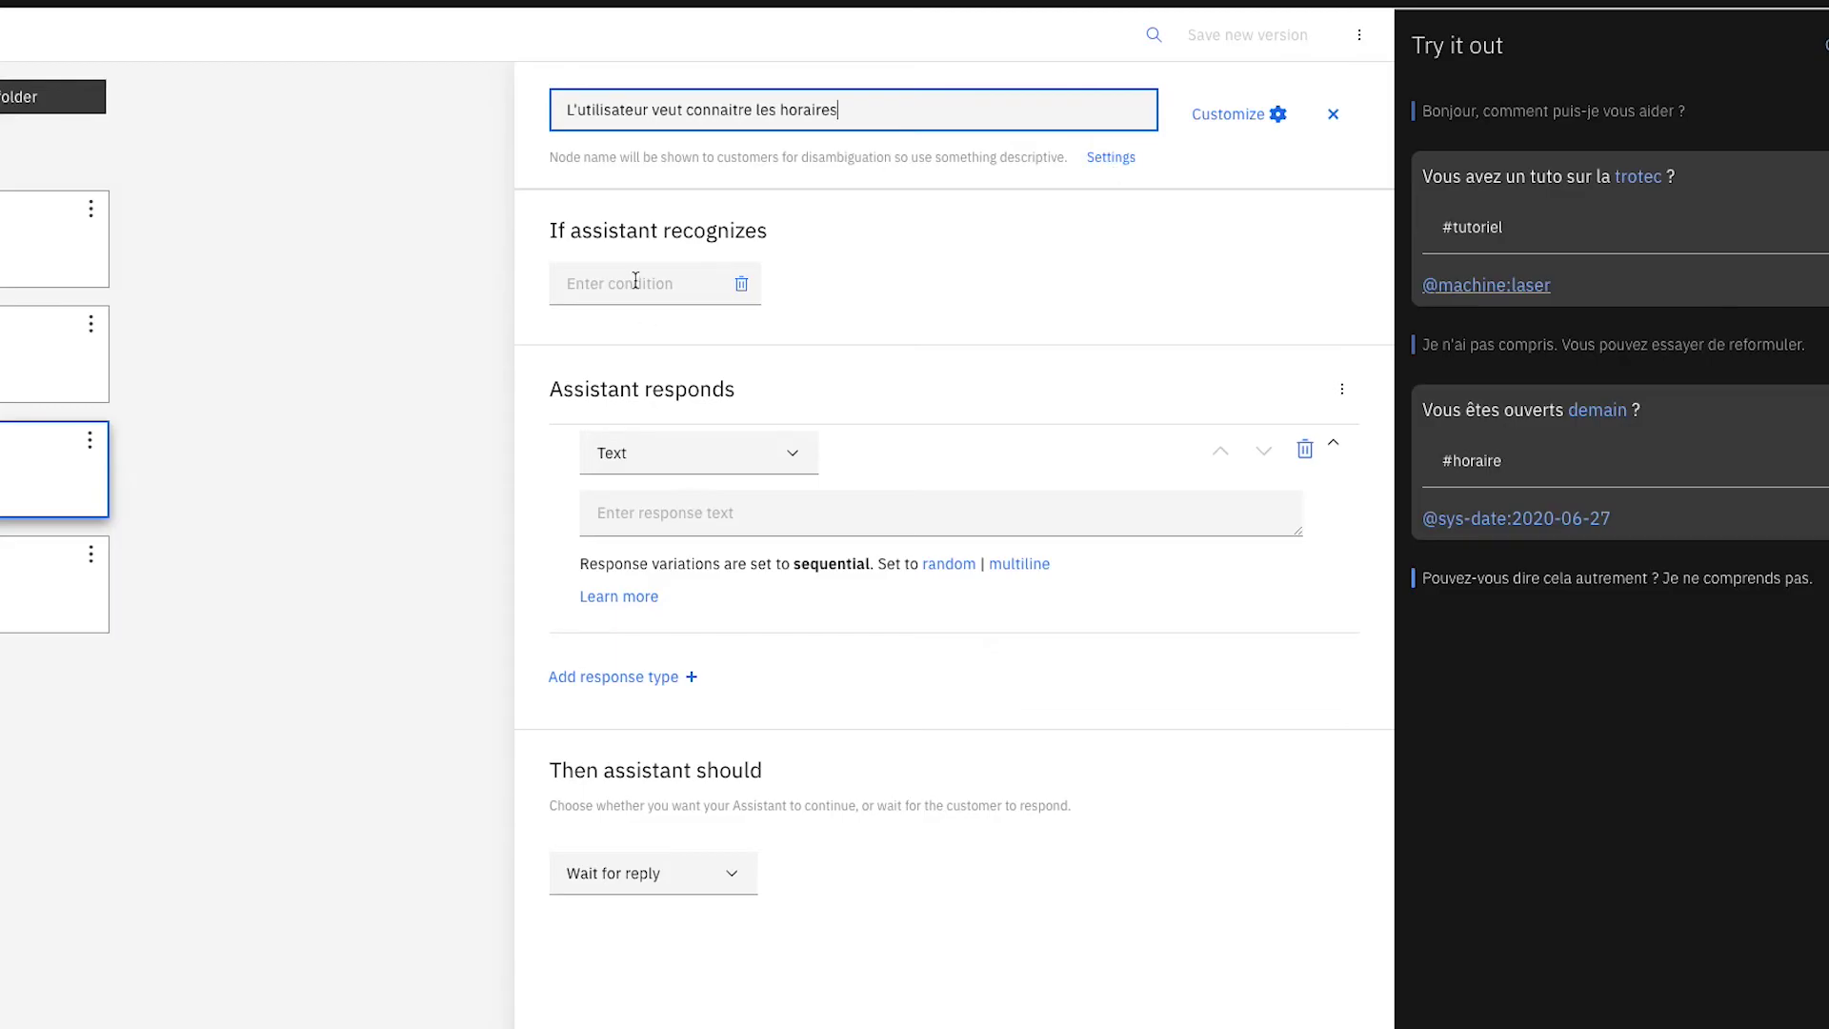
left_click(621, 288)
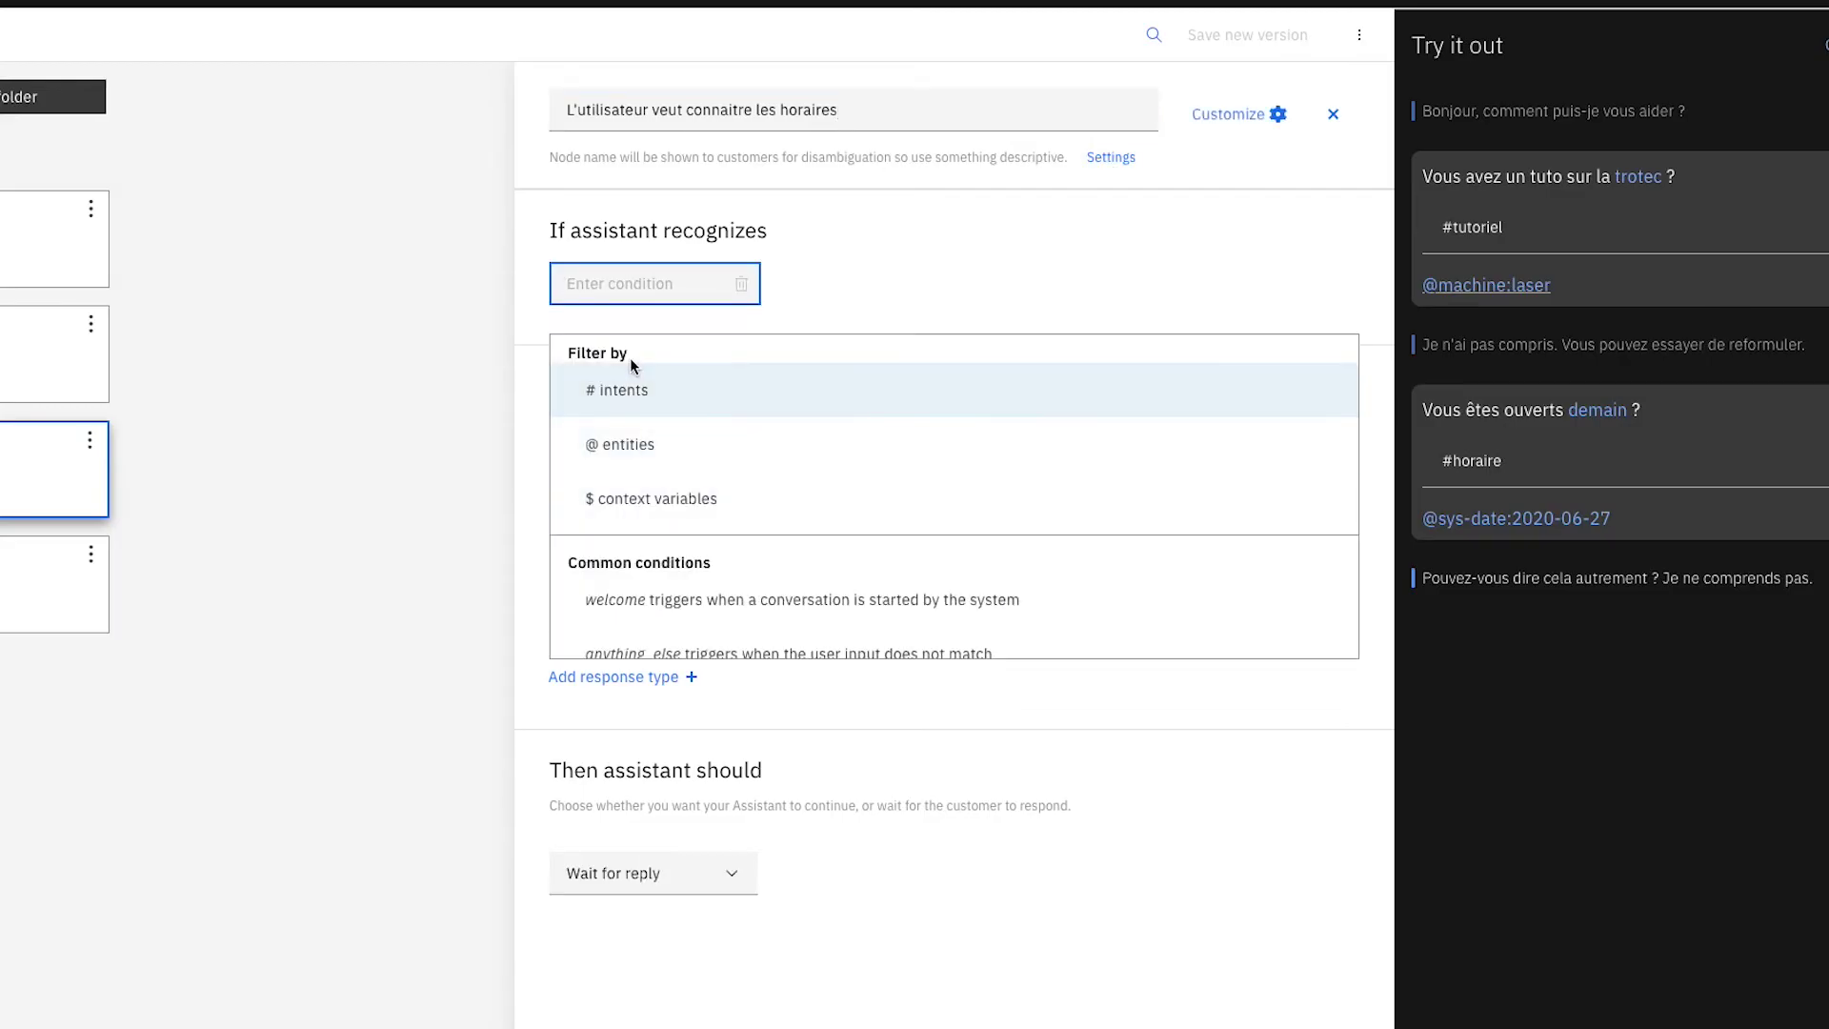
left_click(629, 390)
left_click(705, 400)
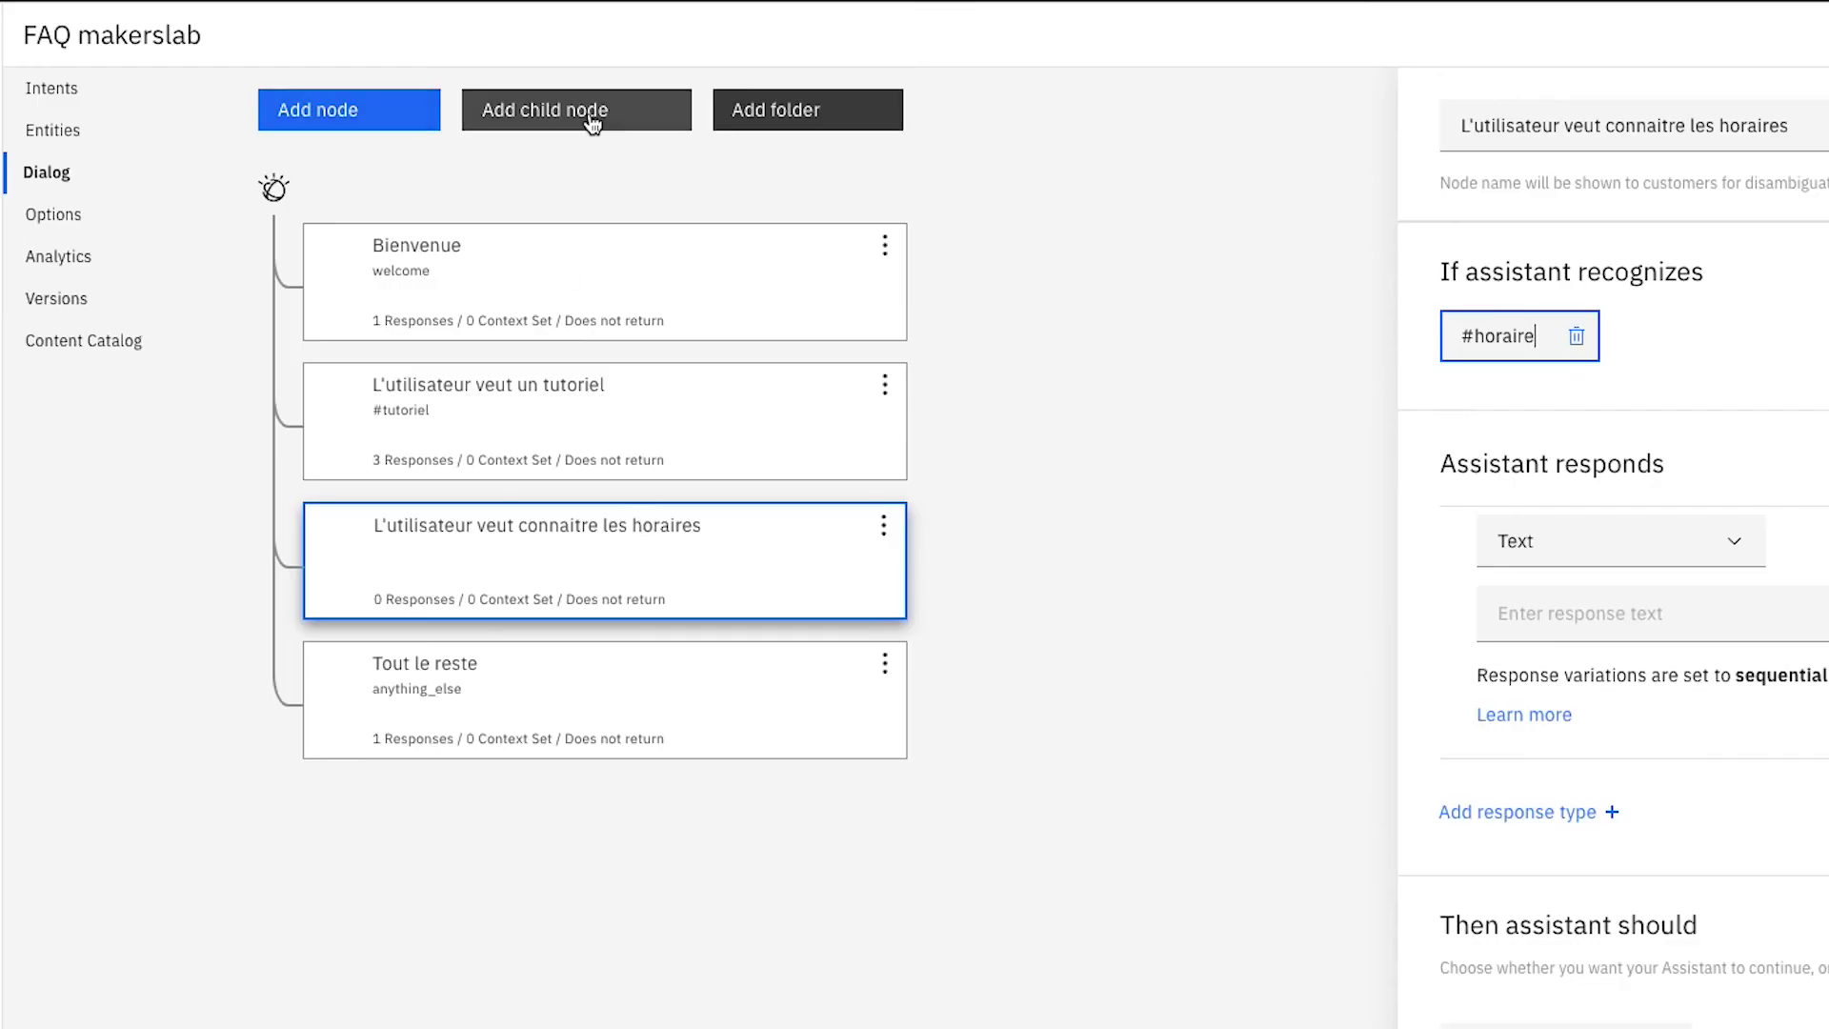
Add two empty child nodes beneath the horaires node.
left_click(585, 112)
left_click(510, 523)
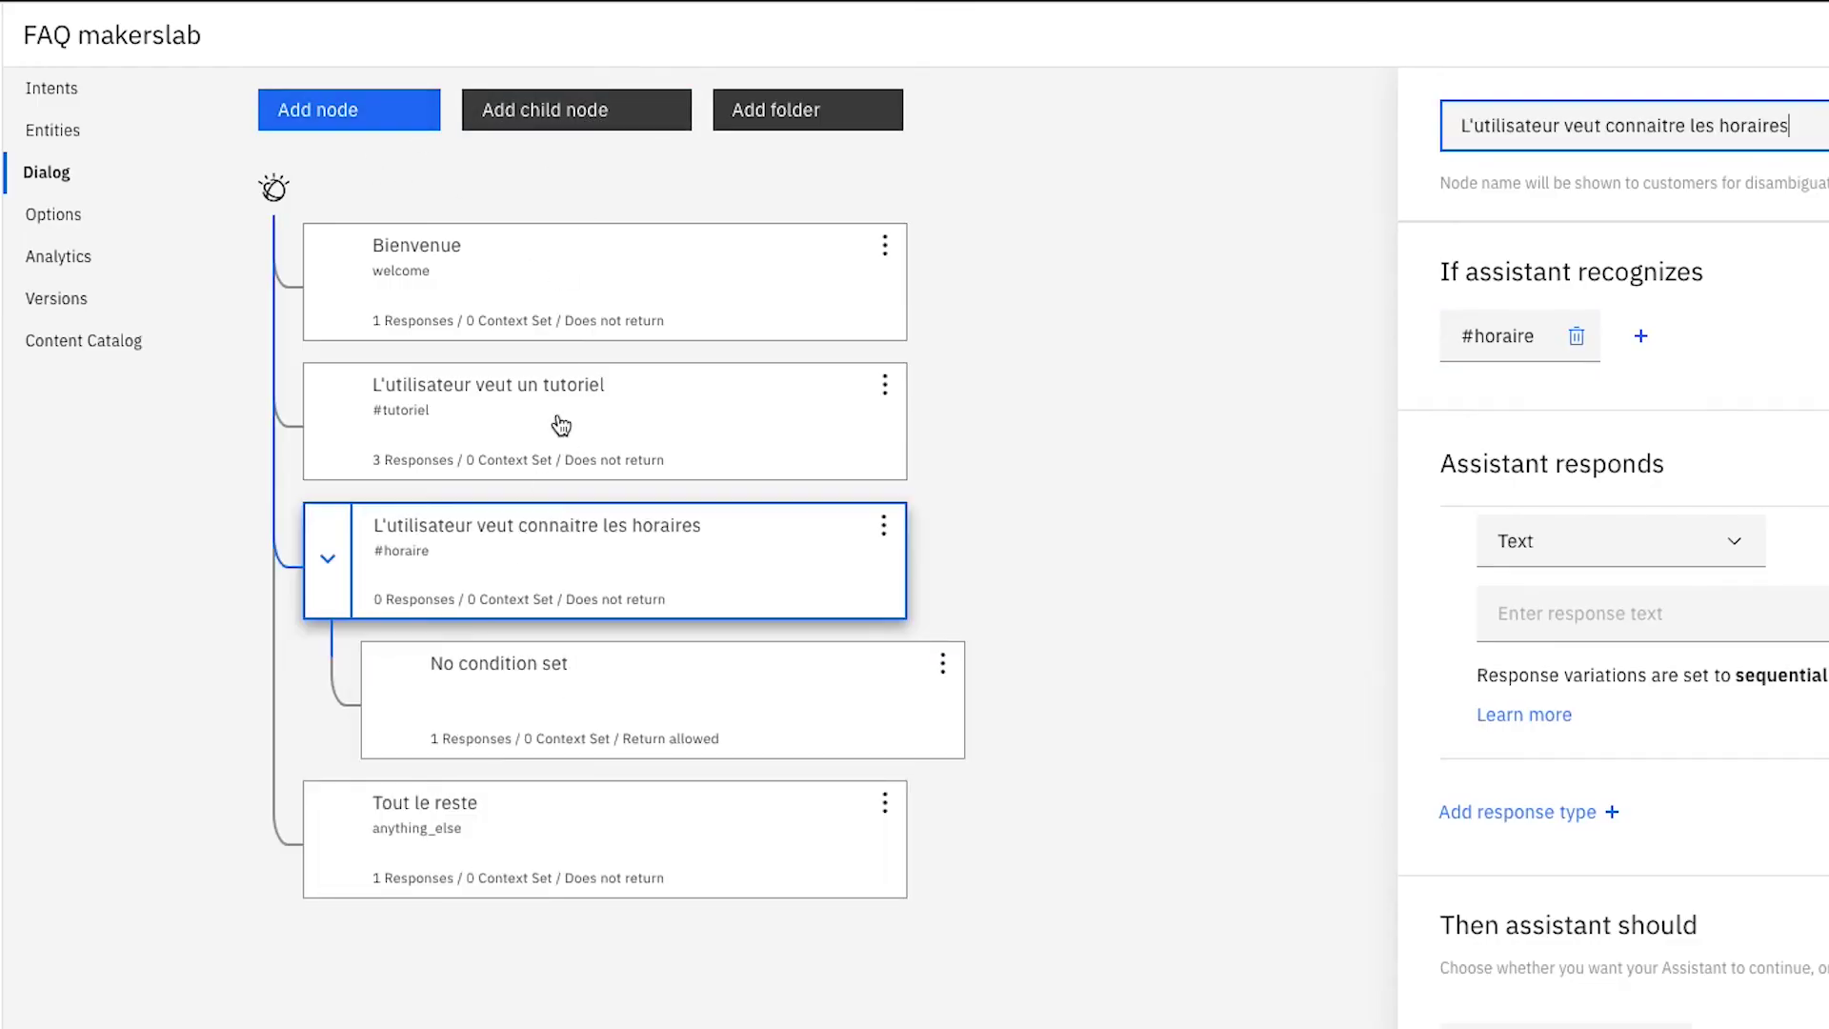
left_click(604, 120)
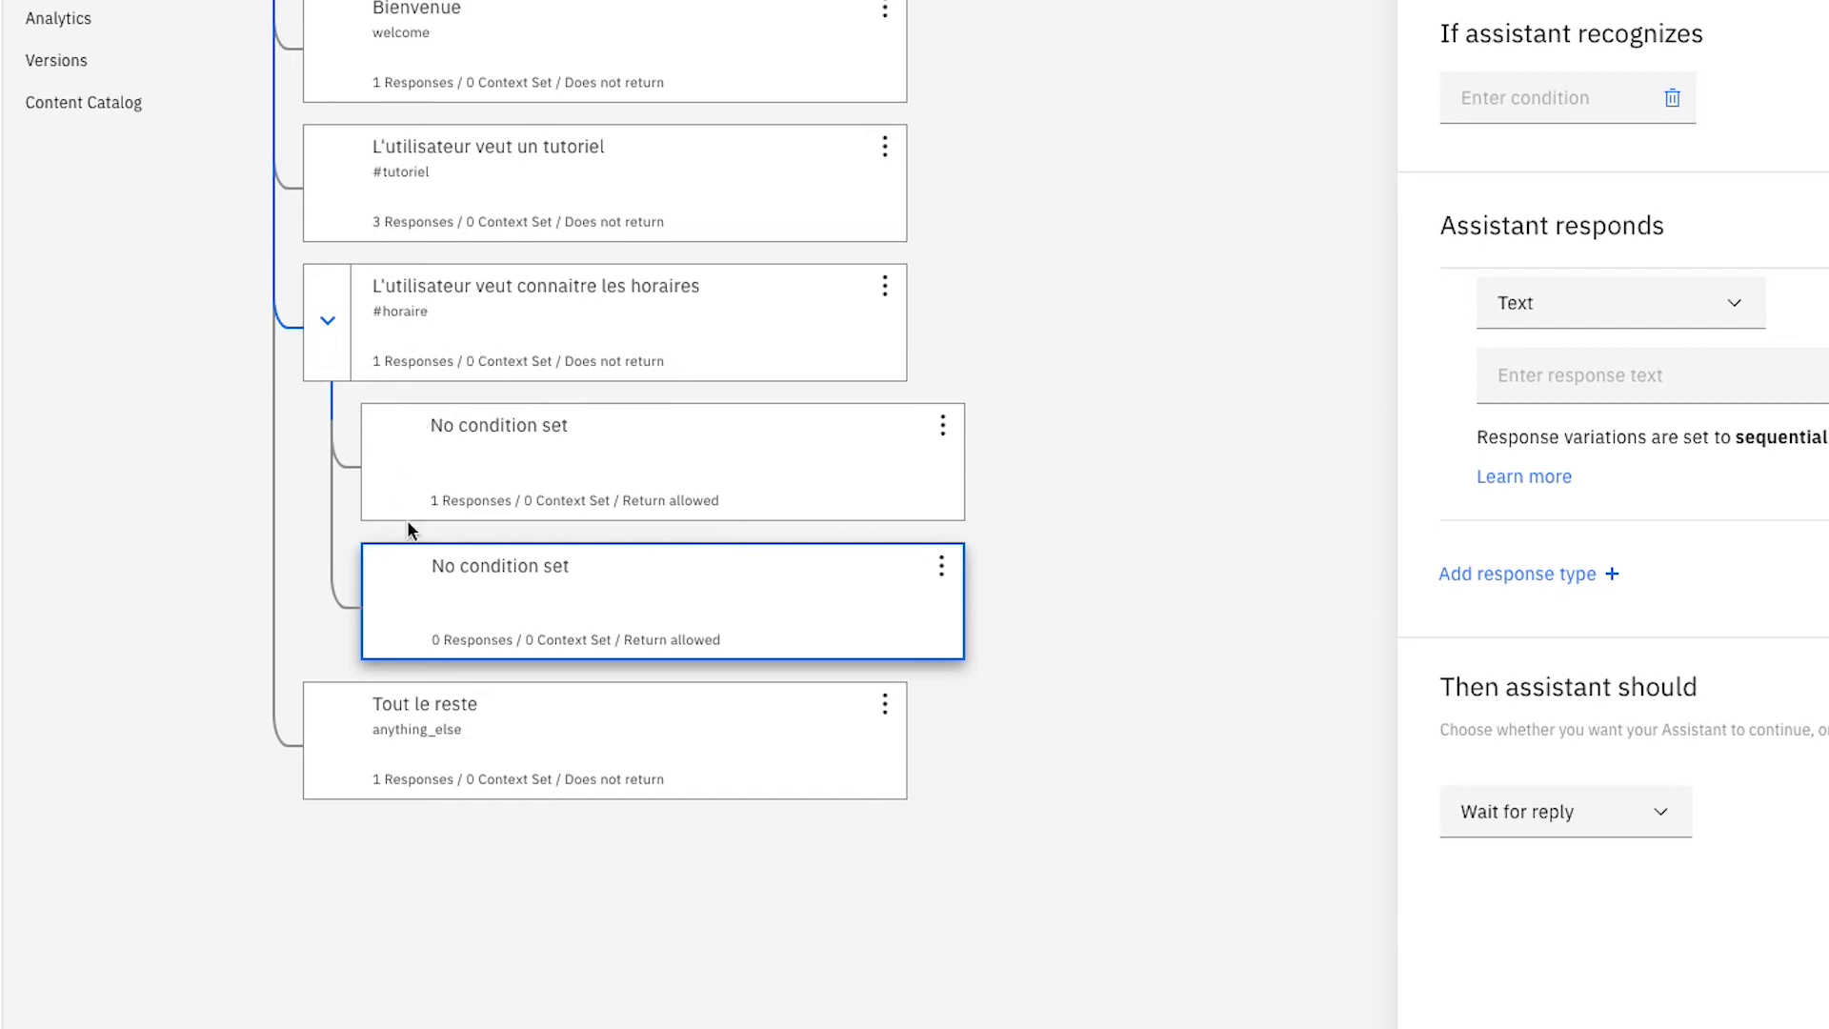
left_click(538, 339)
left_click(1615, 813)
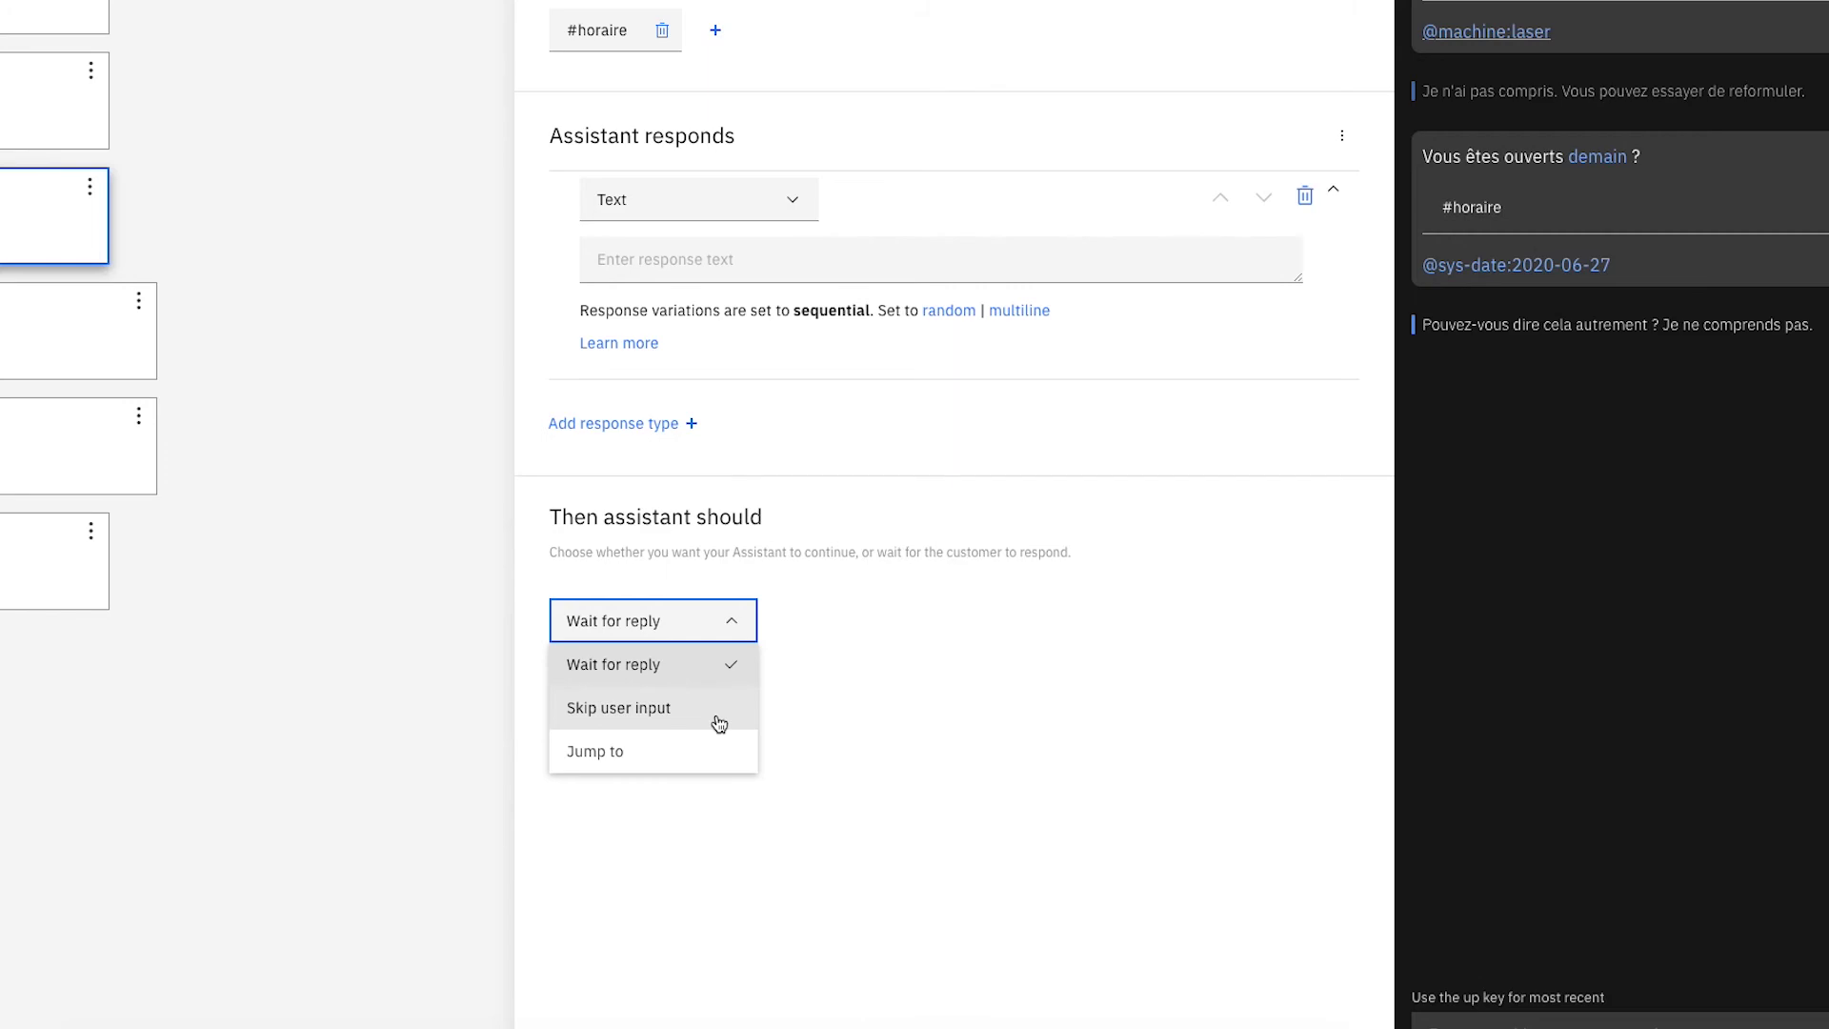
Set the horaires node to skip user input and enter three opening-hours reply variations, e.g. 'Le lundi et le mercredi de 13…'.
left_click(718, 723)
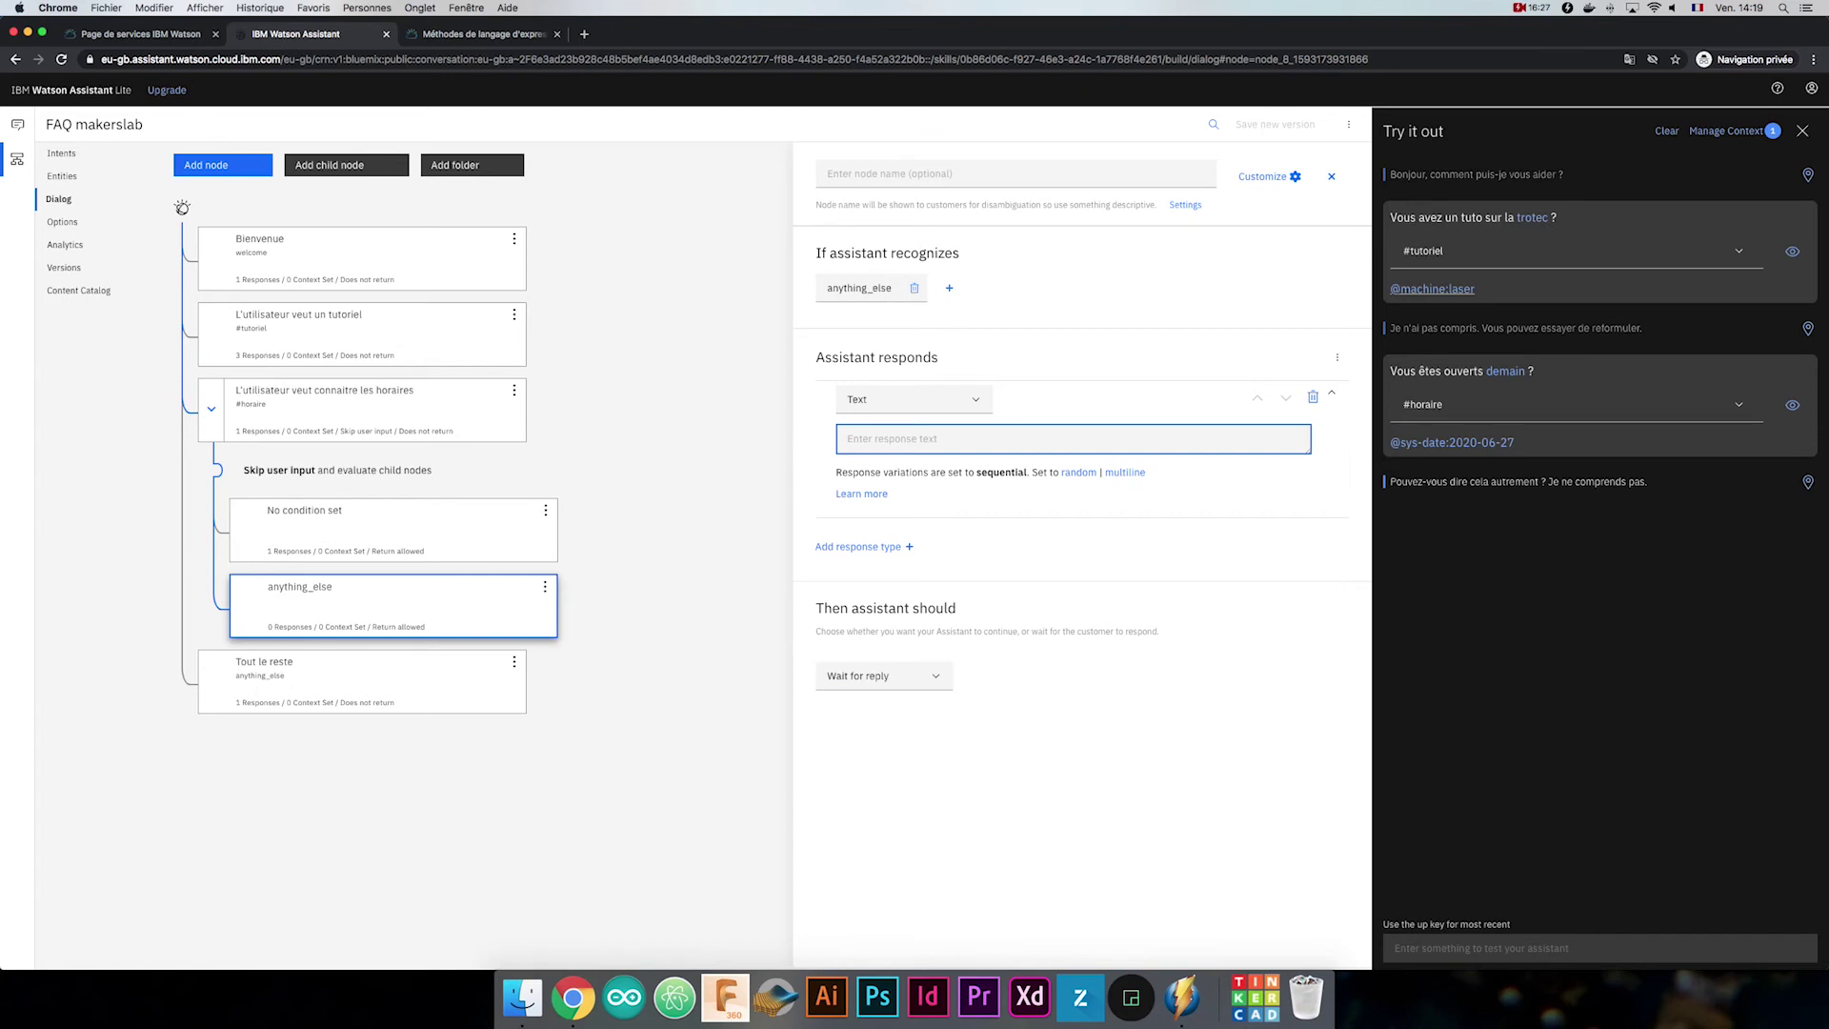
type("Le")
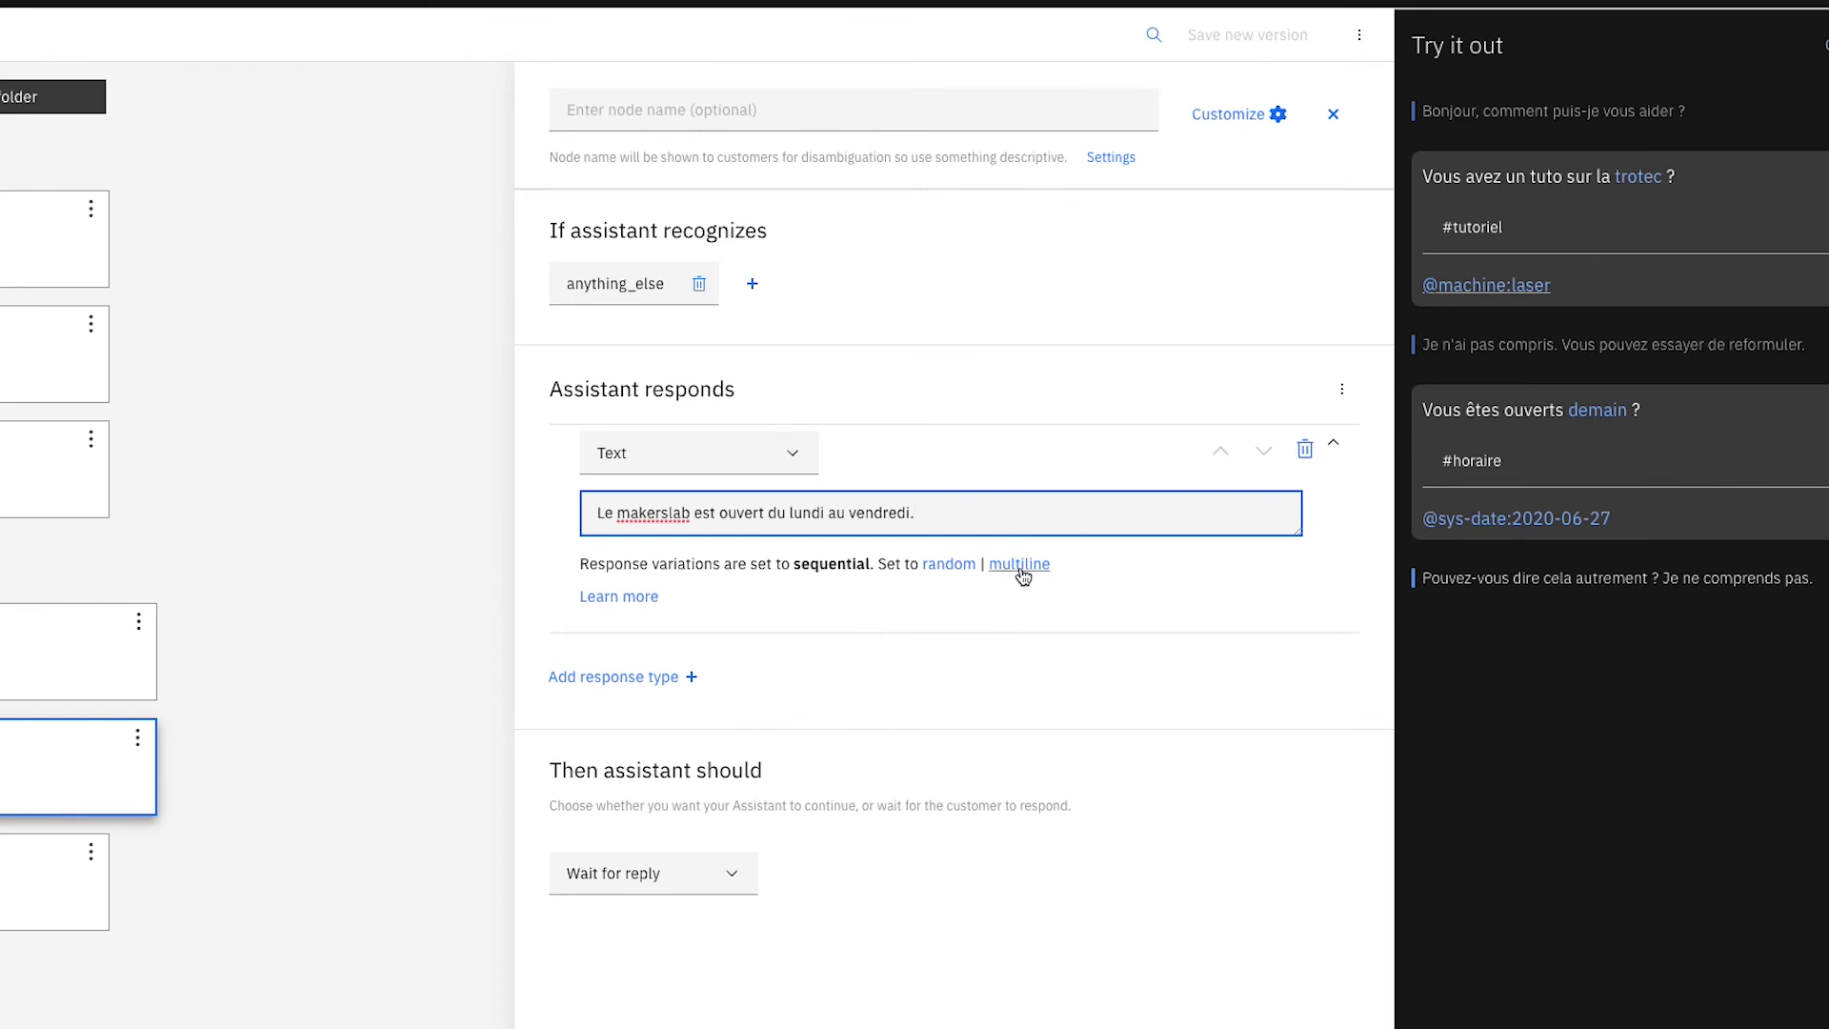
key("Tab")
type("Le lundi et le mercredi de 13")
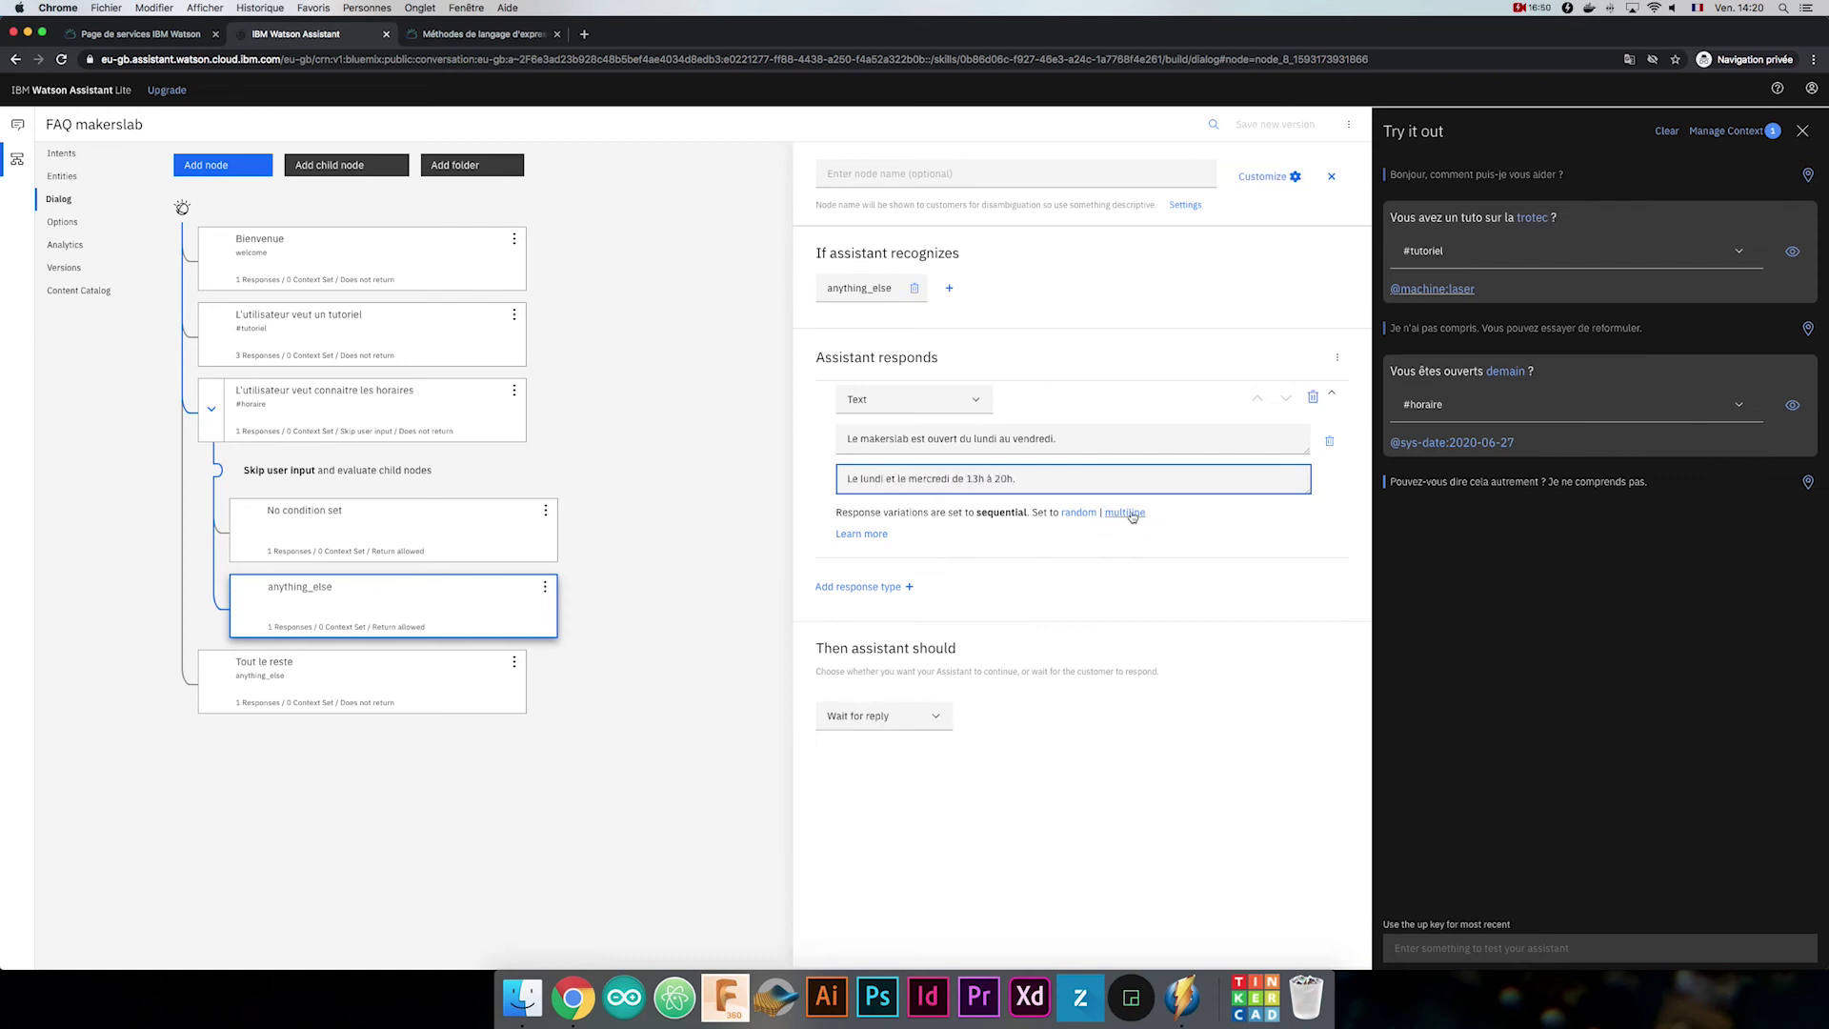
key("Tab")
type("Le re")
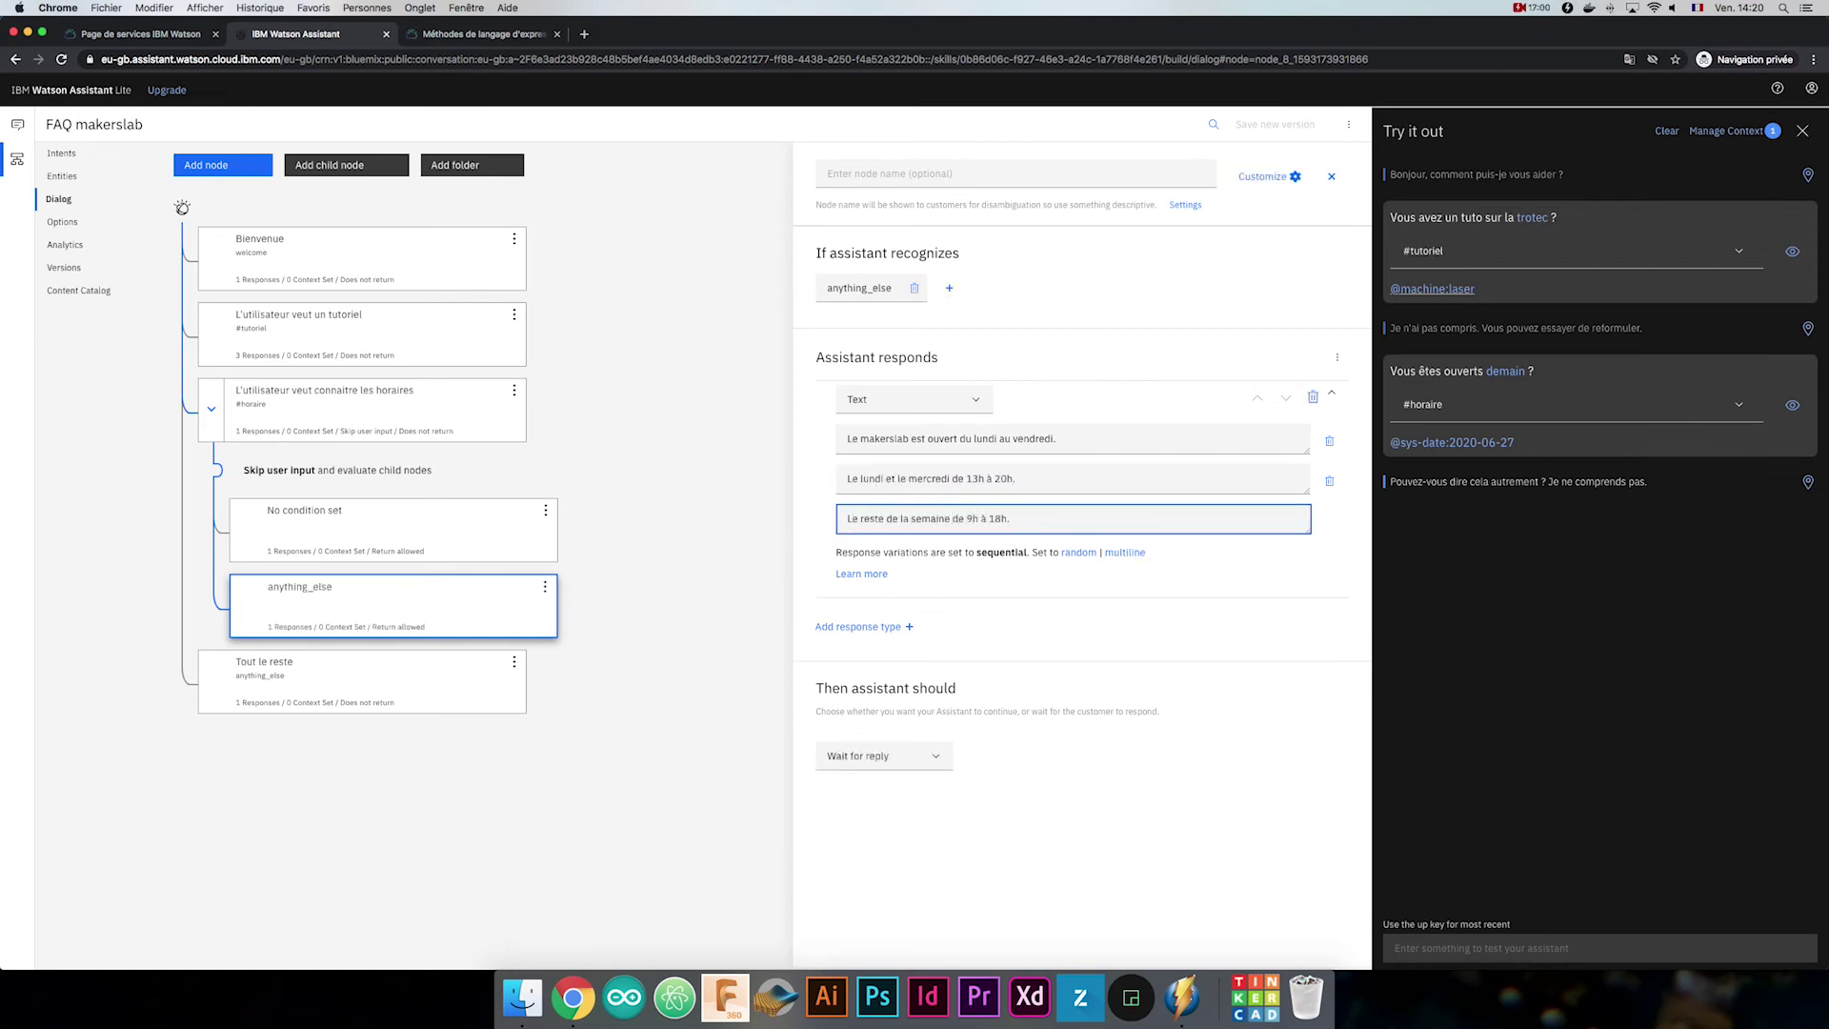
left_click(437, 524)
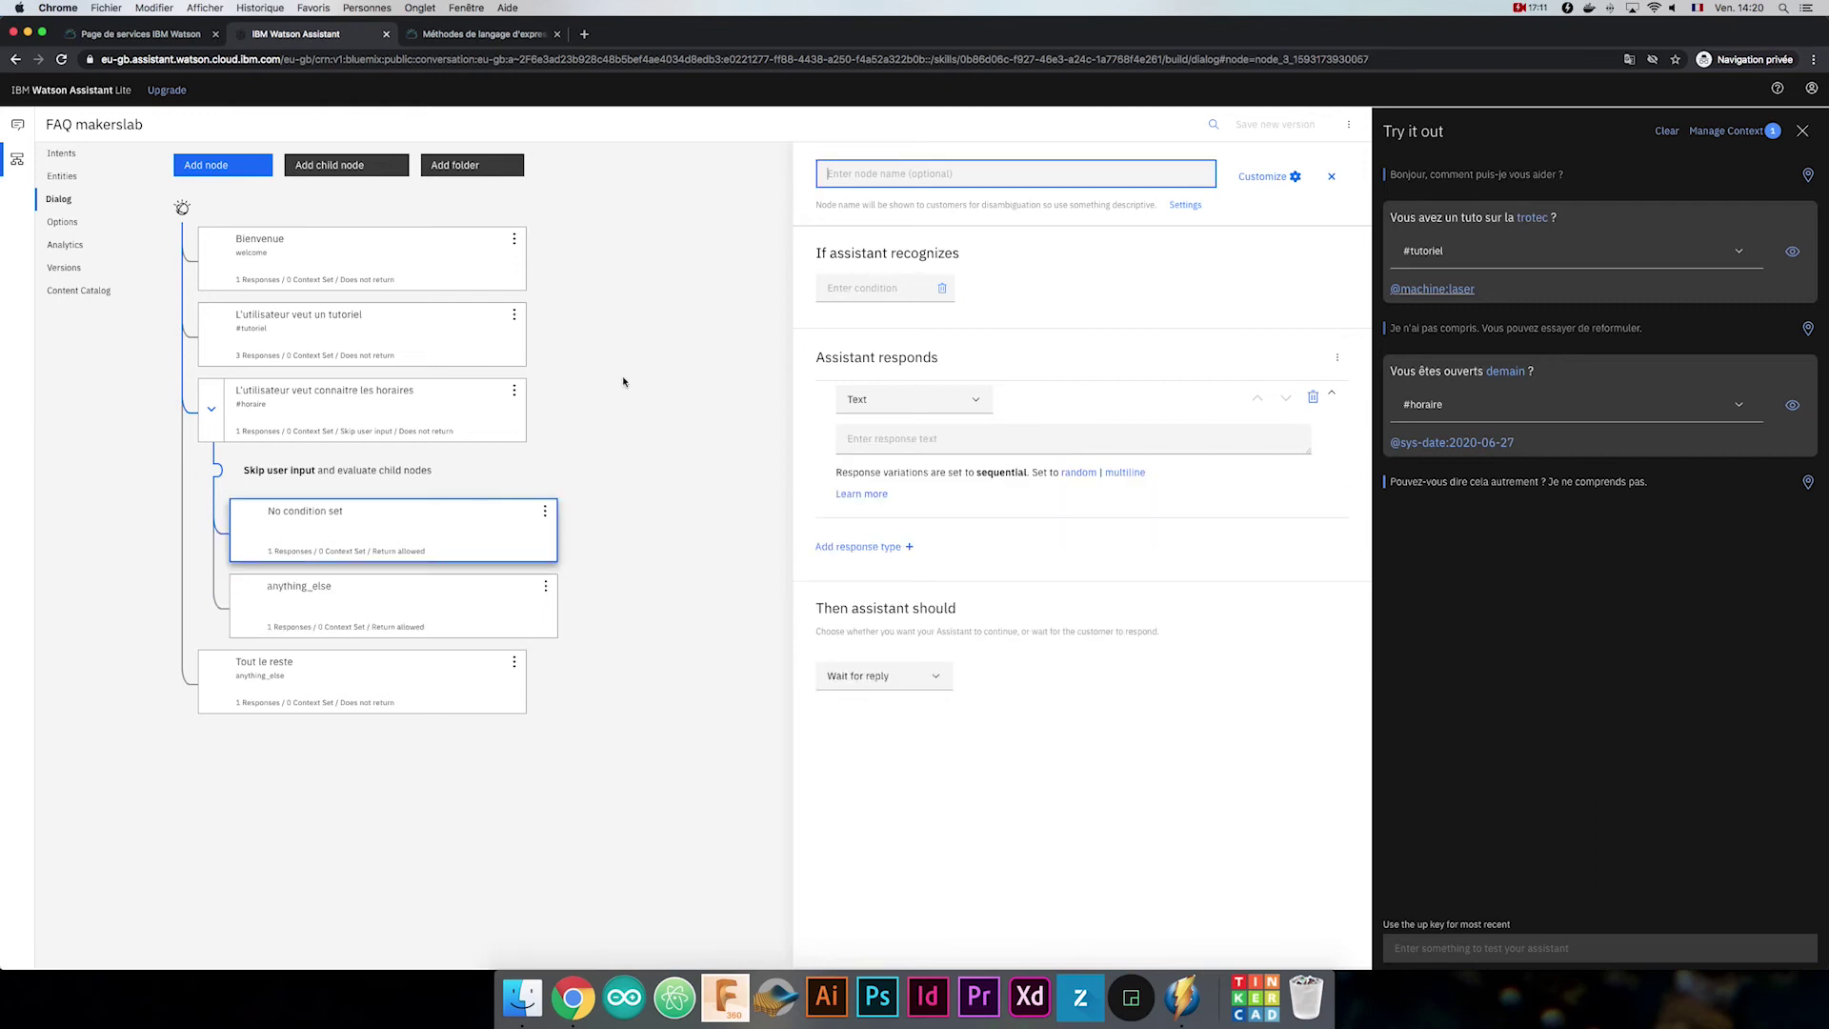
left_click(887, 292)
type("@sys-date")
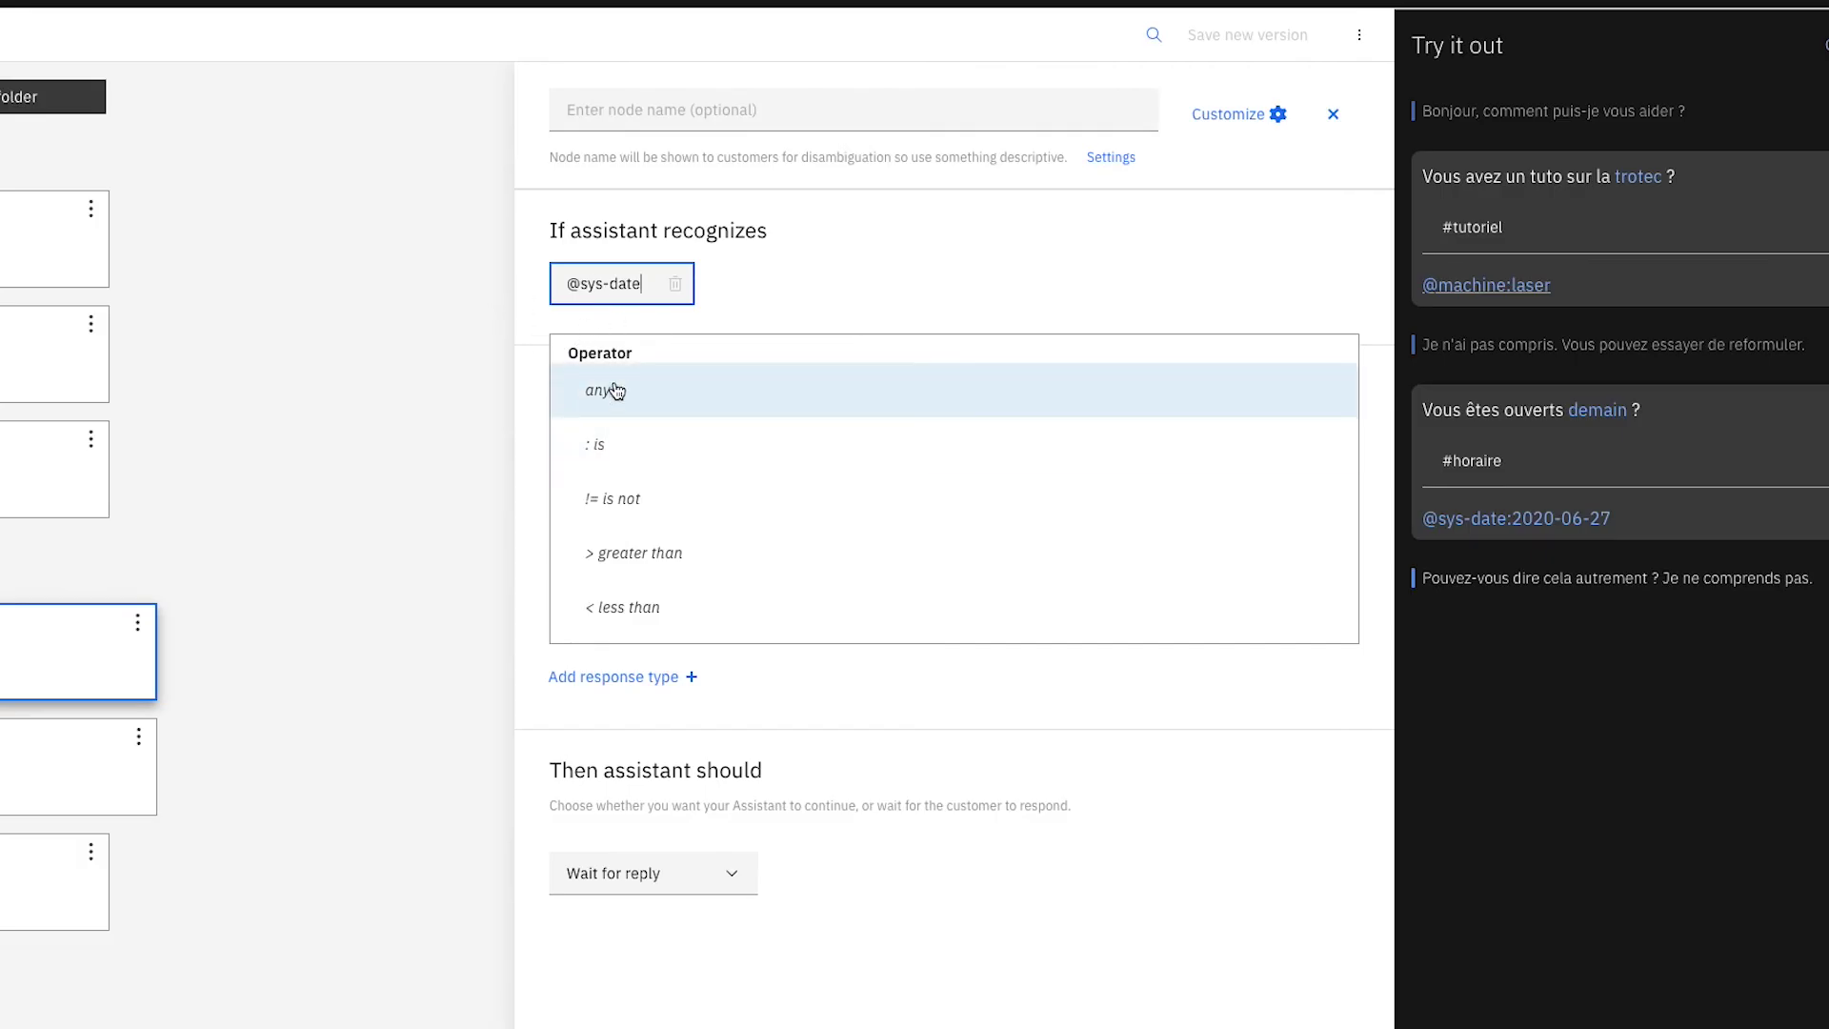
left_click(624, 396)
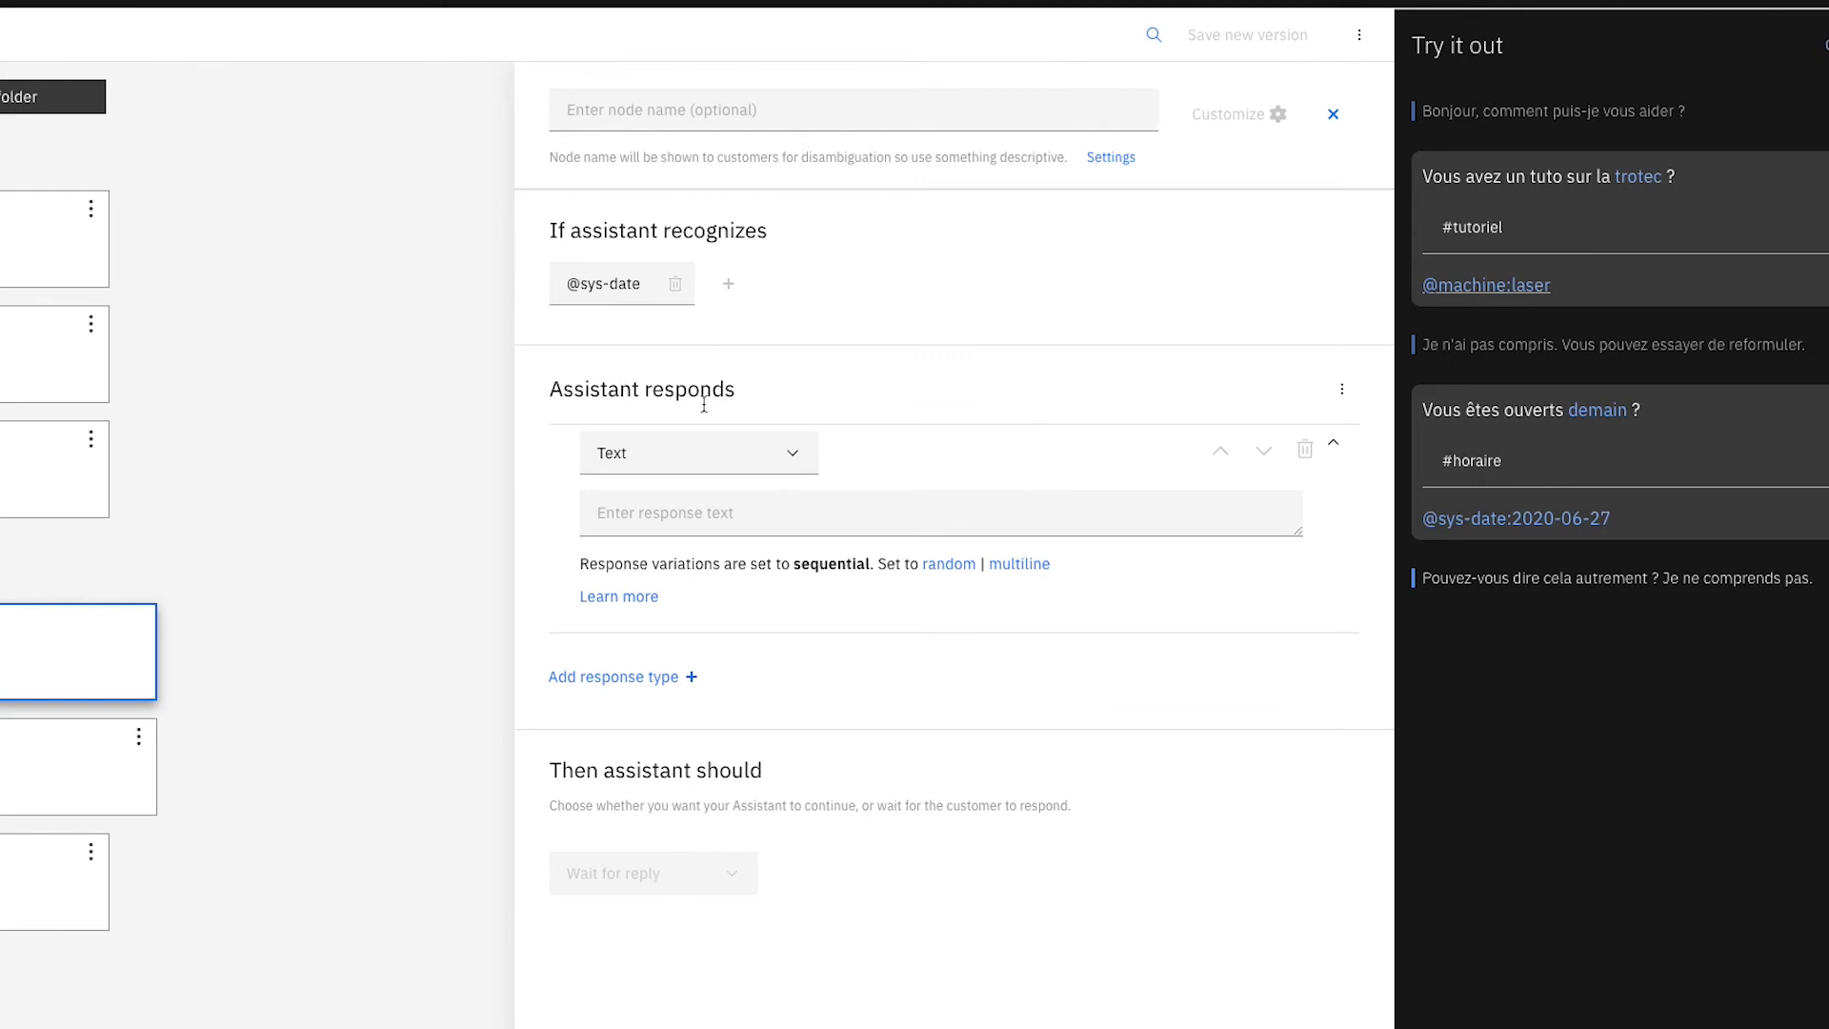
left_click(1267, 116)
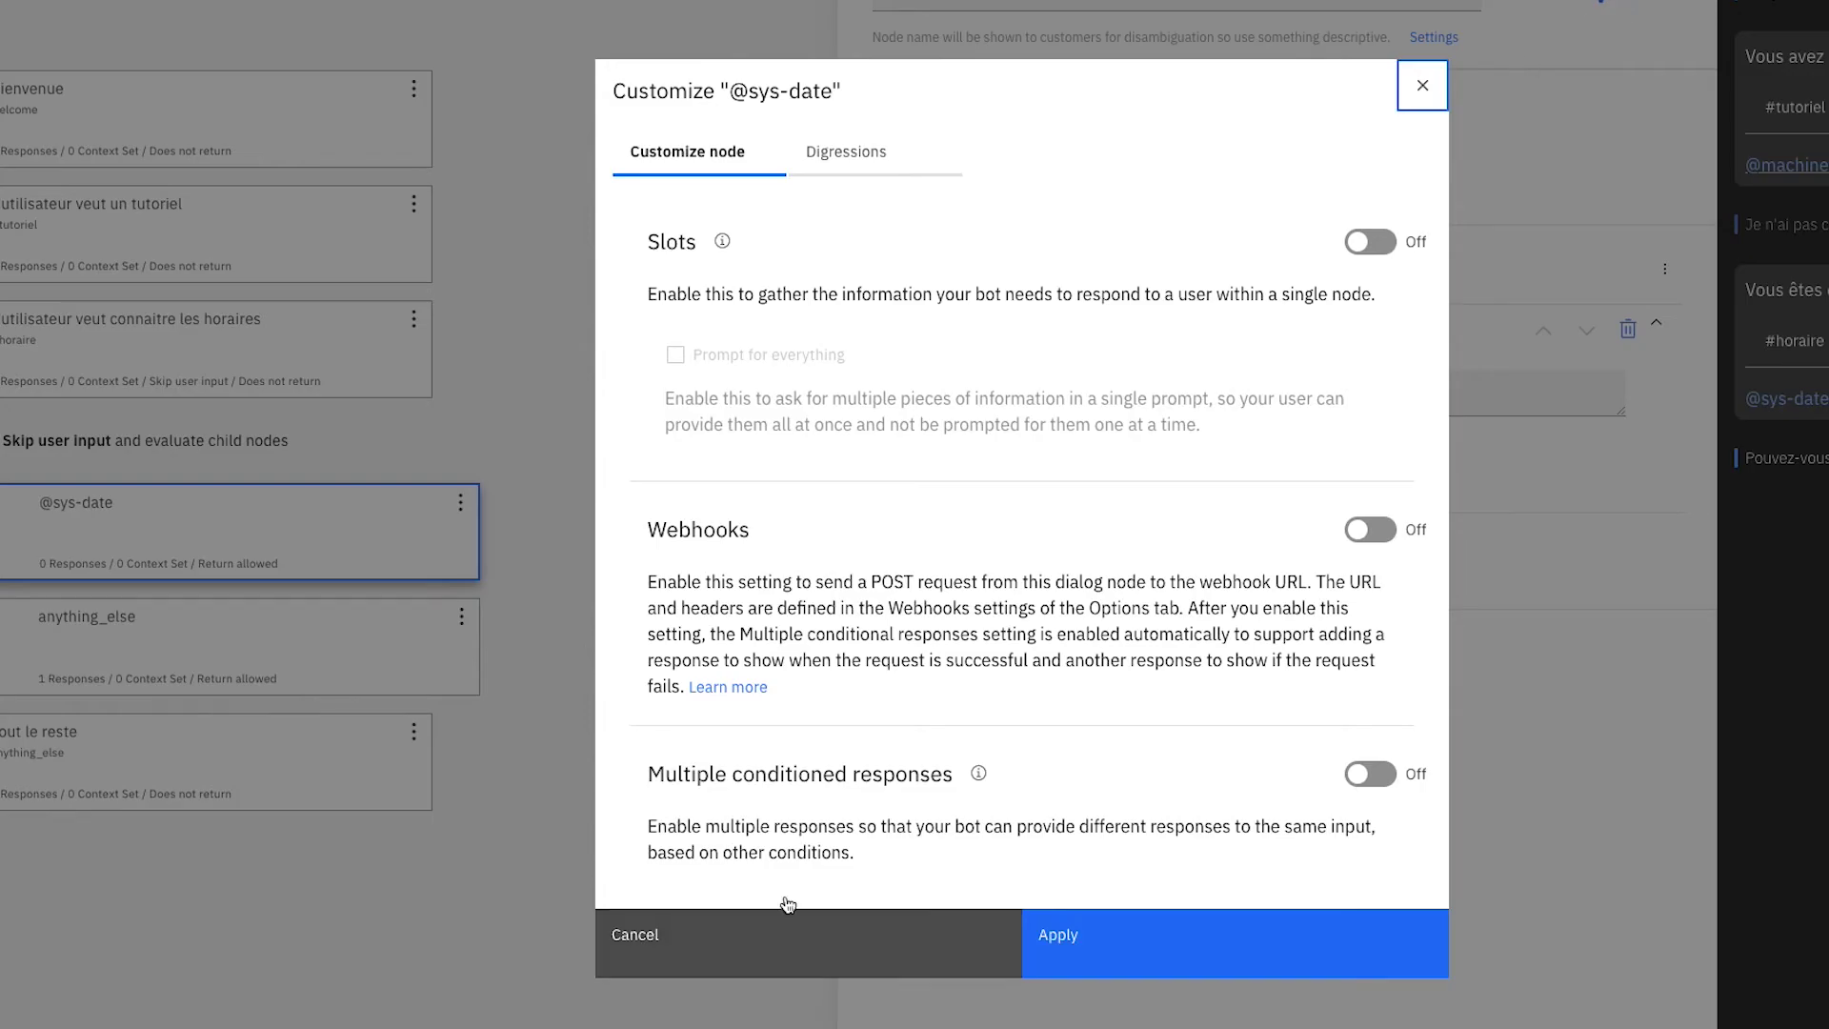
left_click(1370, 774)
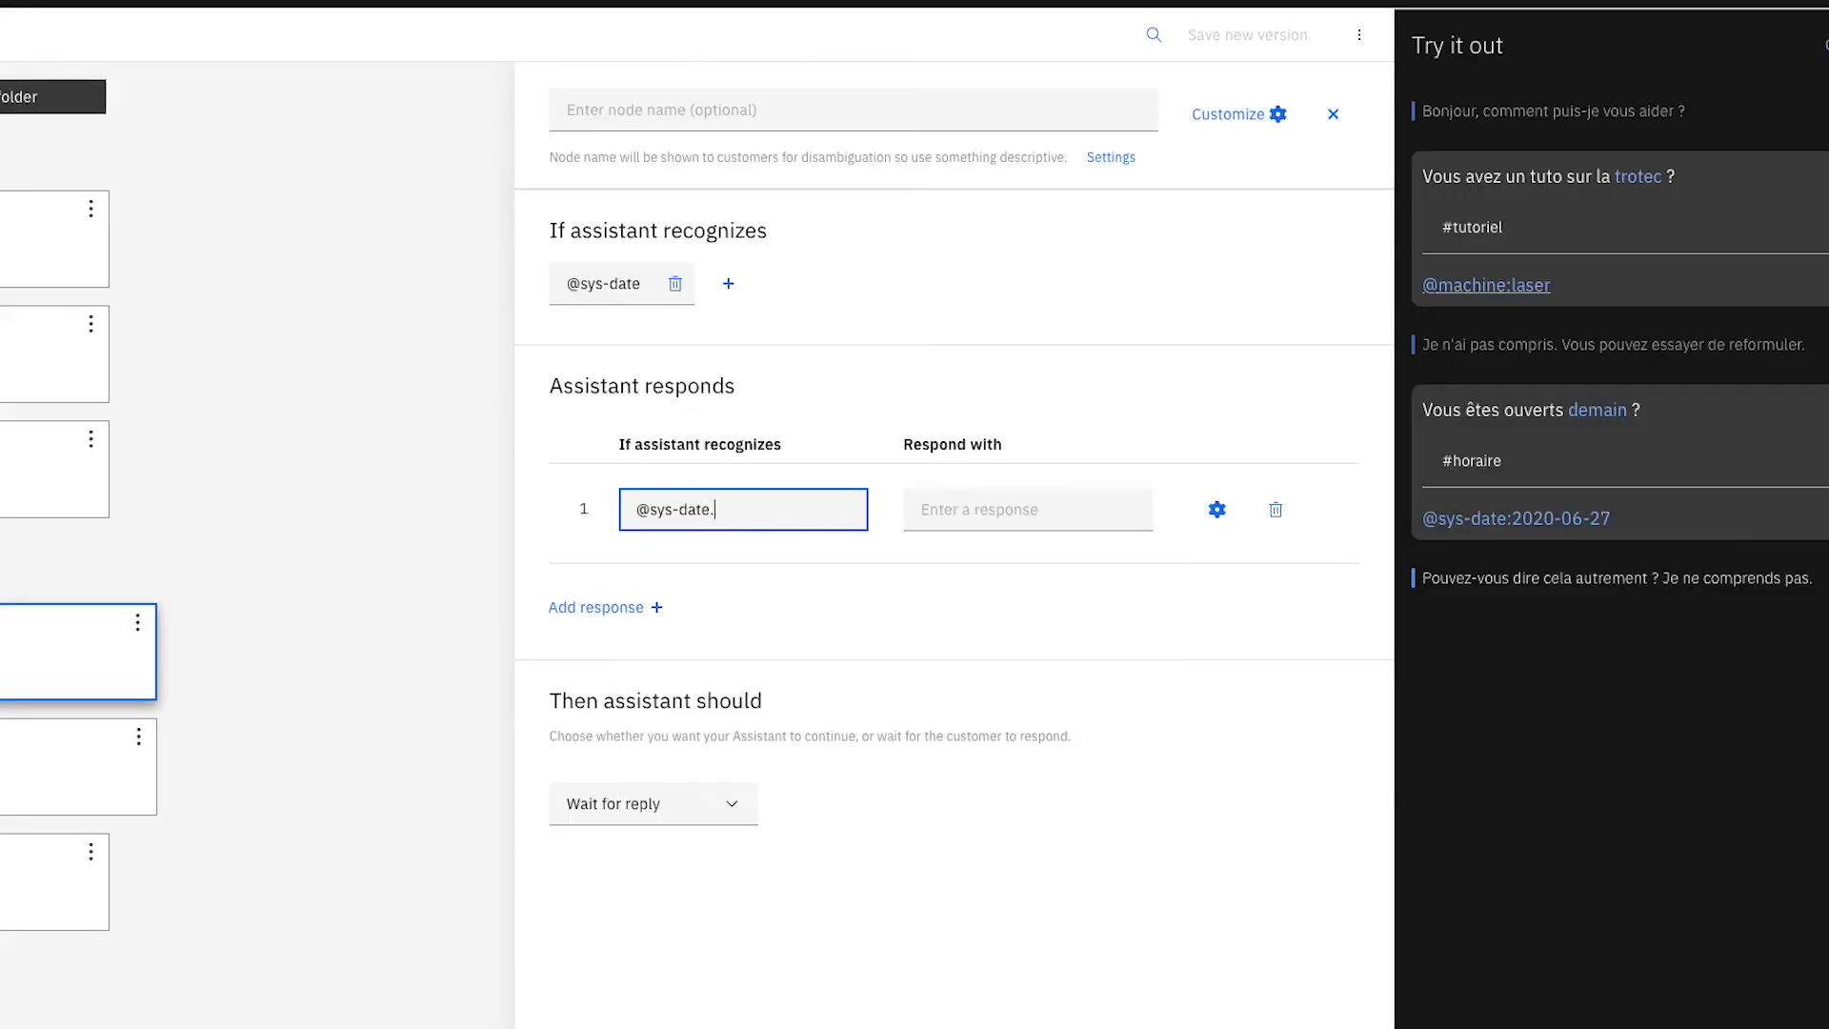
type(".reformatDateTime(\"u\") > 5")
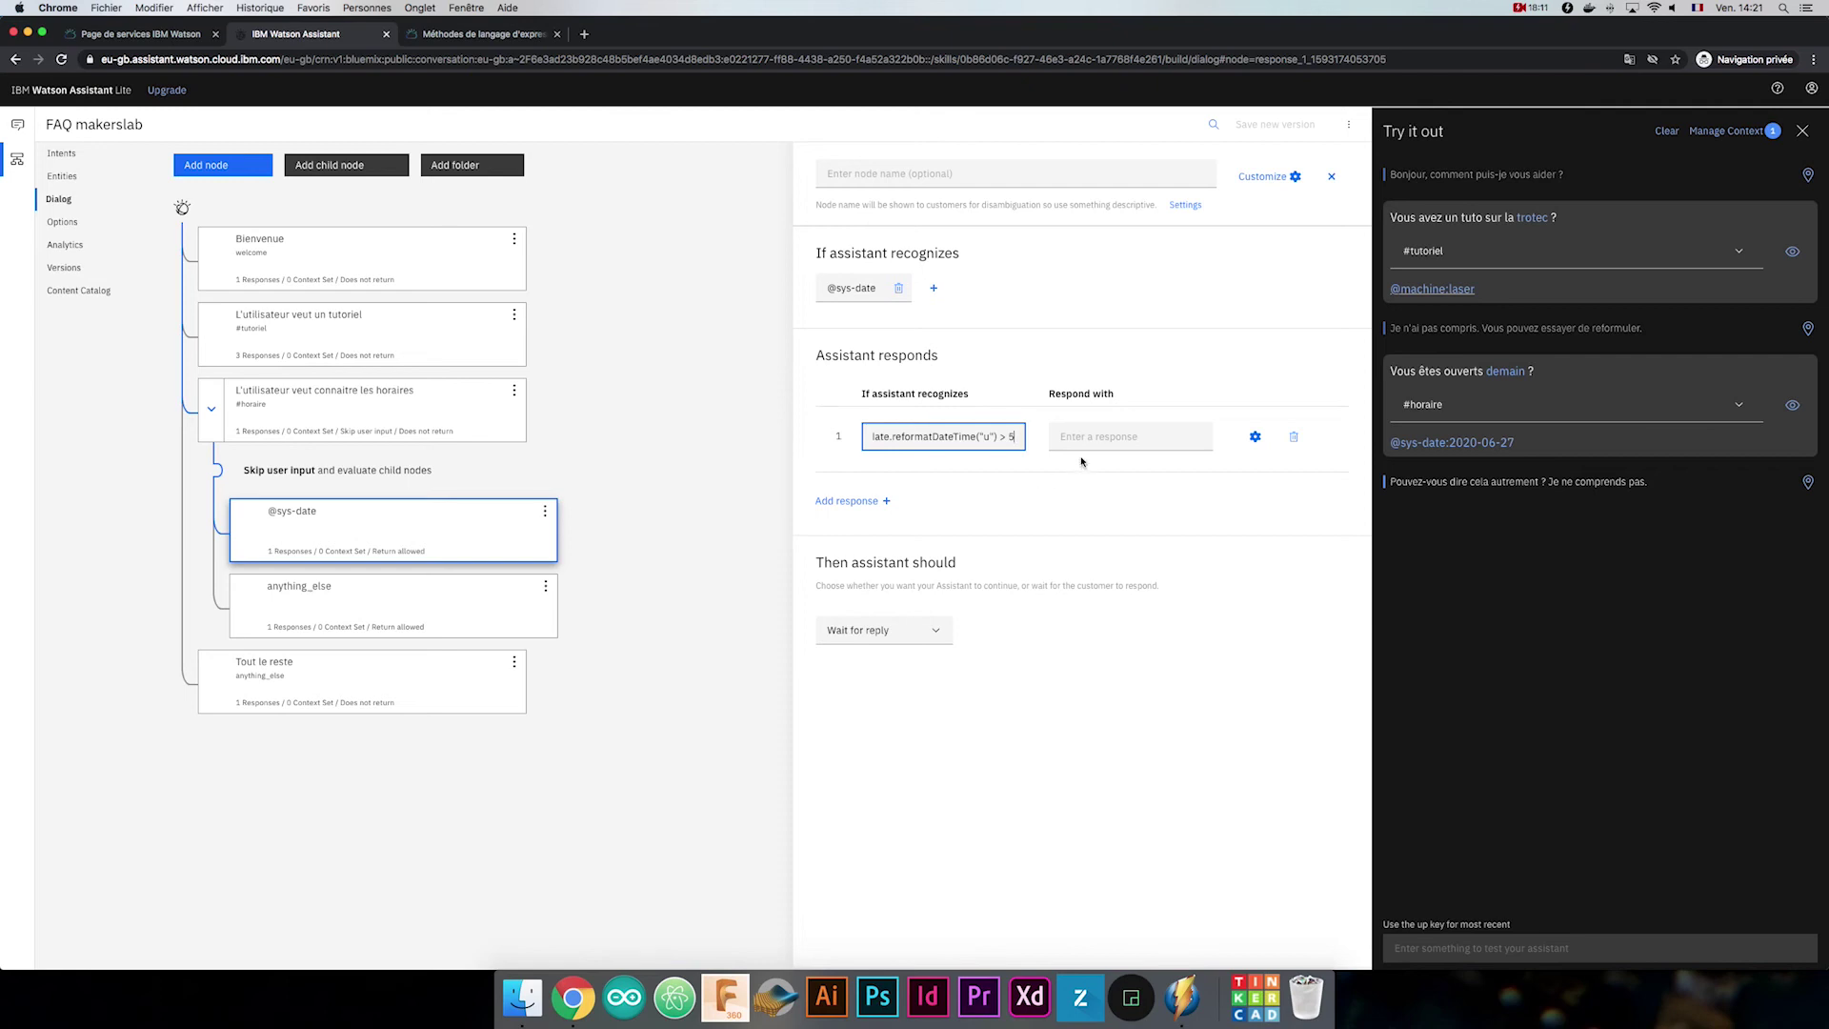
Make the first conditioned response reply 'Nous sommes fermés'.
left_click(1096, 435)
type("N")
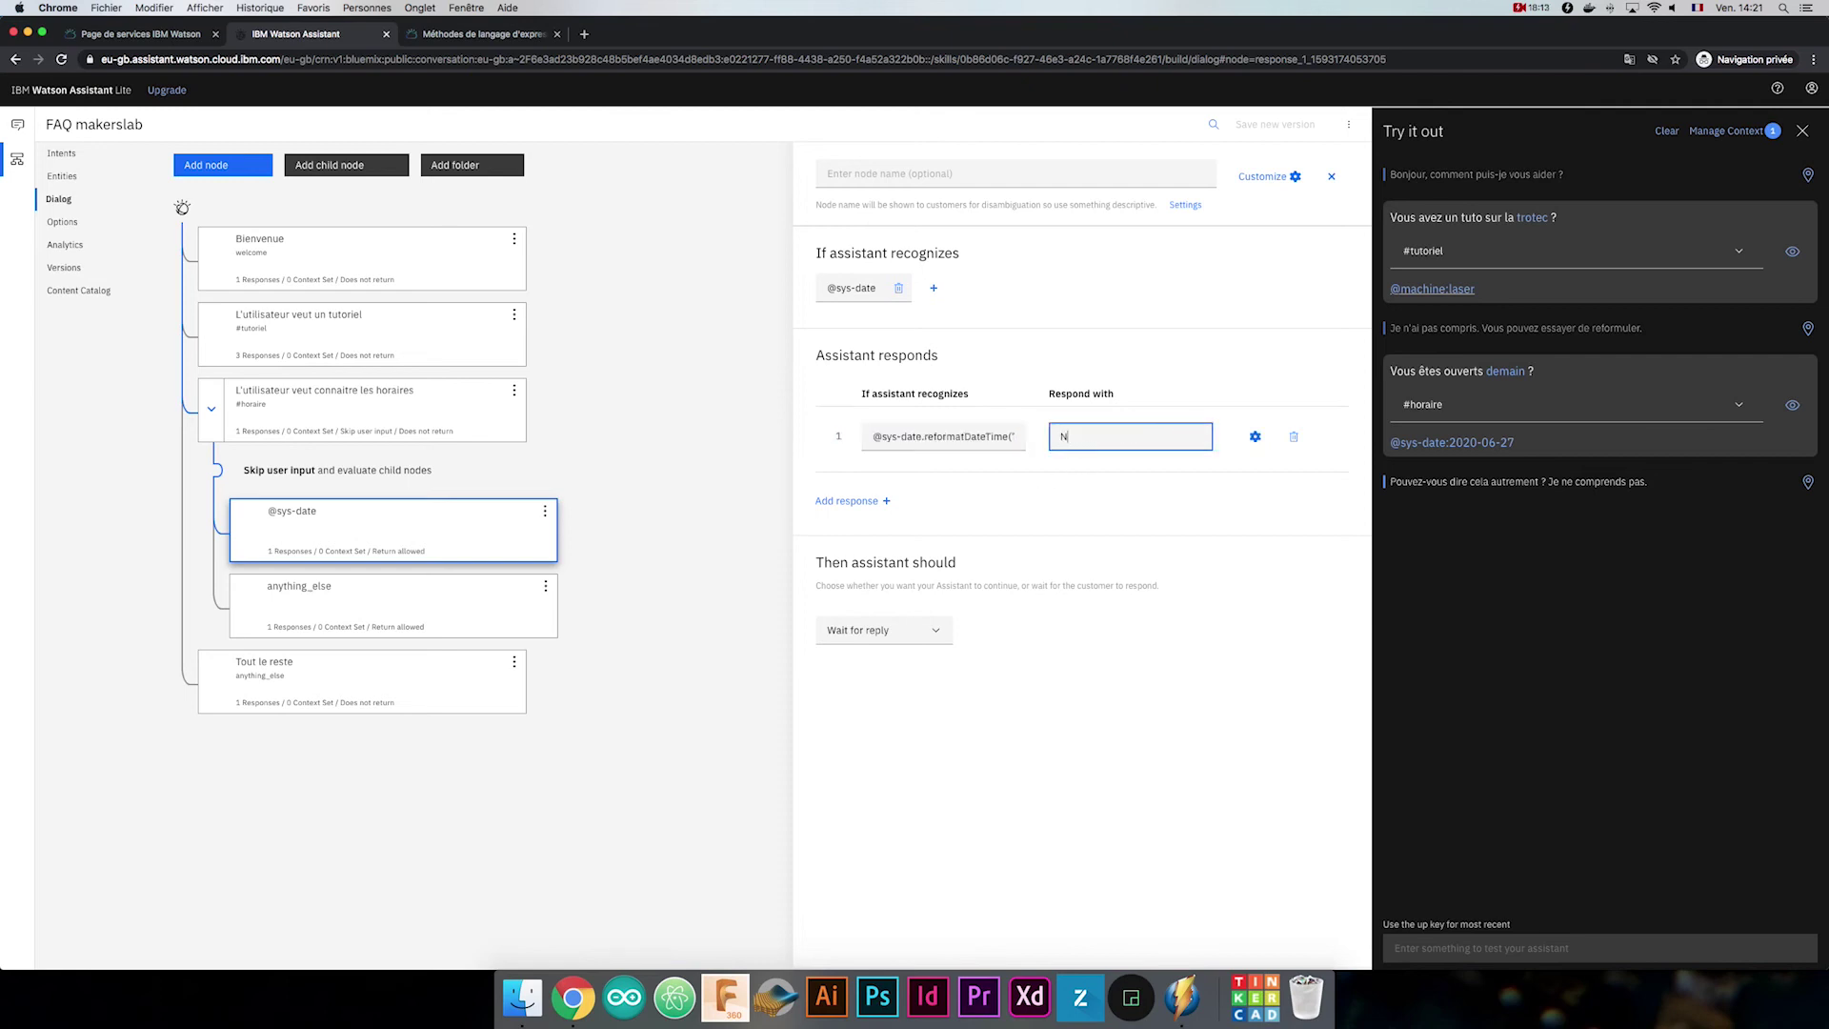
type("ous sommes fermés")
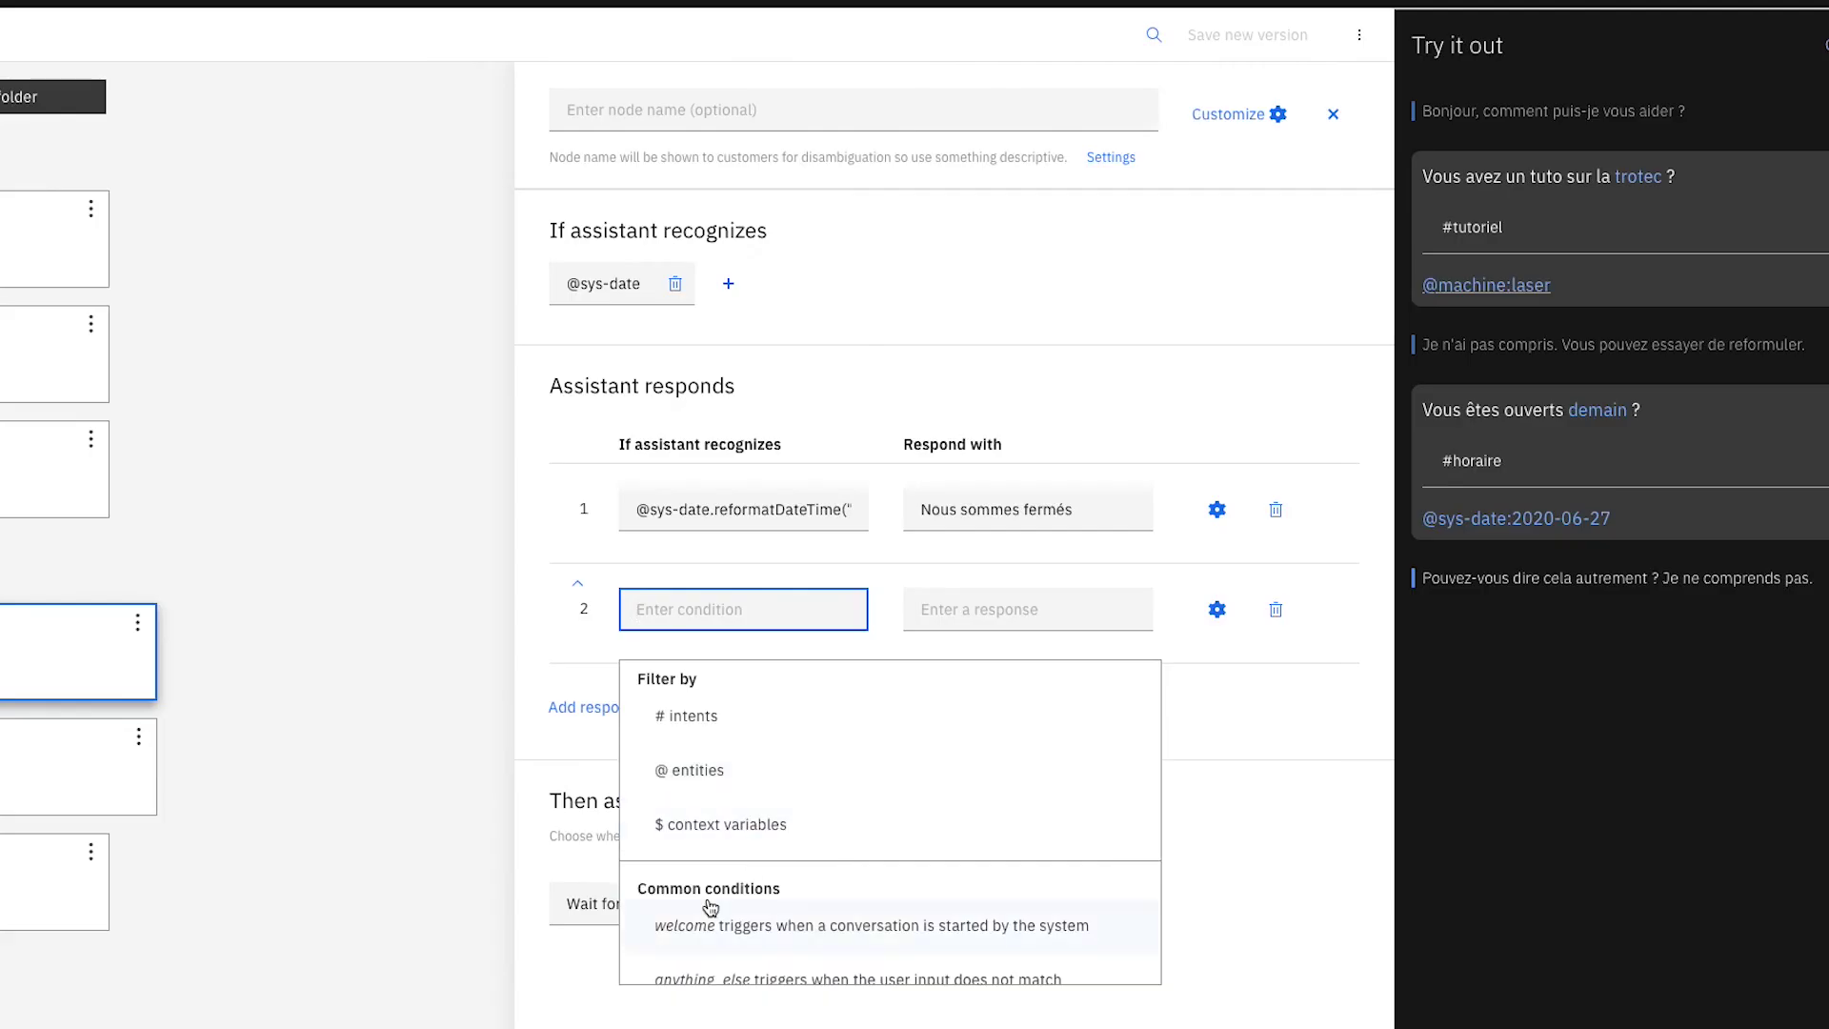
Add an anything_else response replying 'Oui, nous sommes ouverts'.
scroll(994, 698, "down", 1)
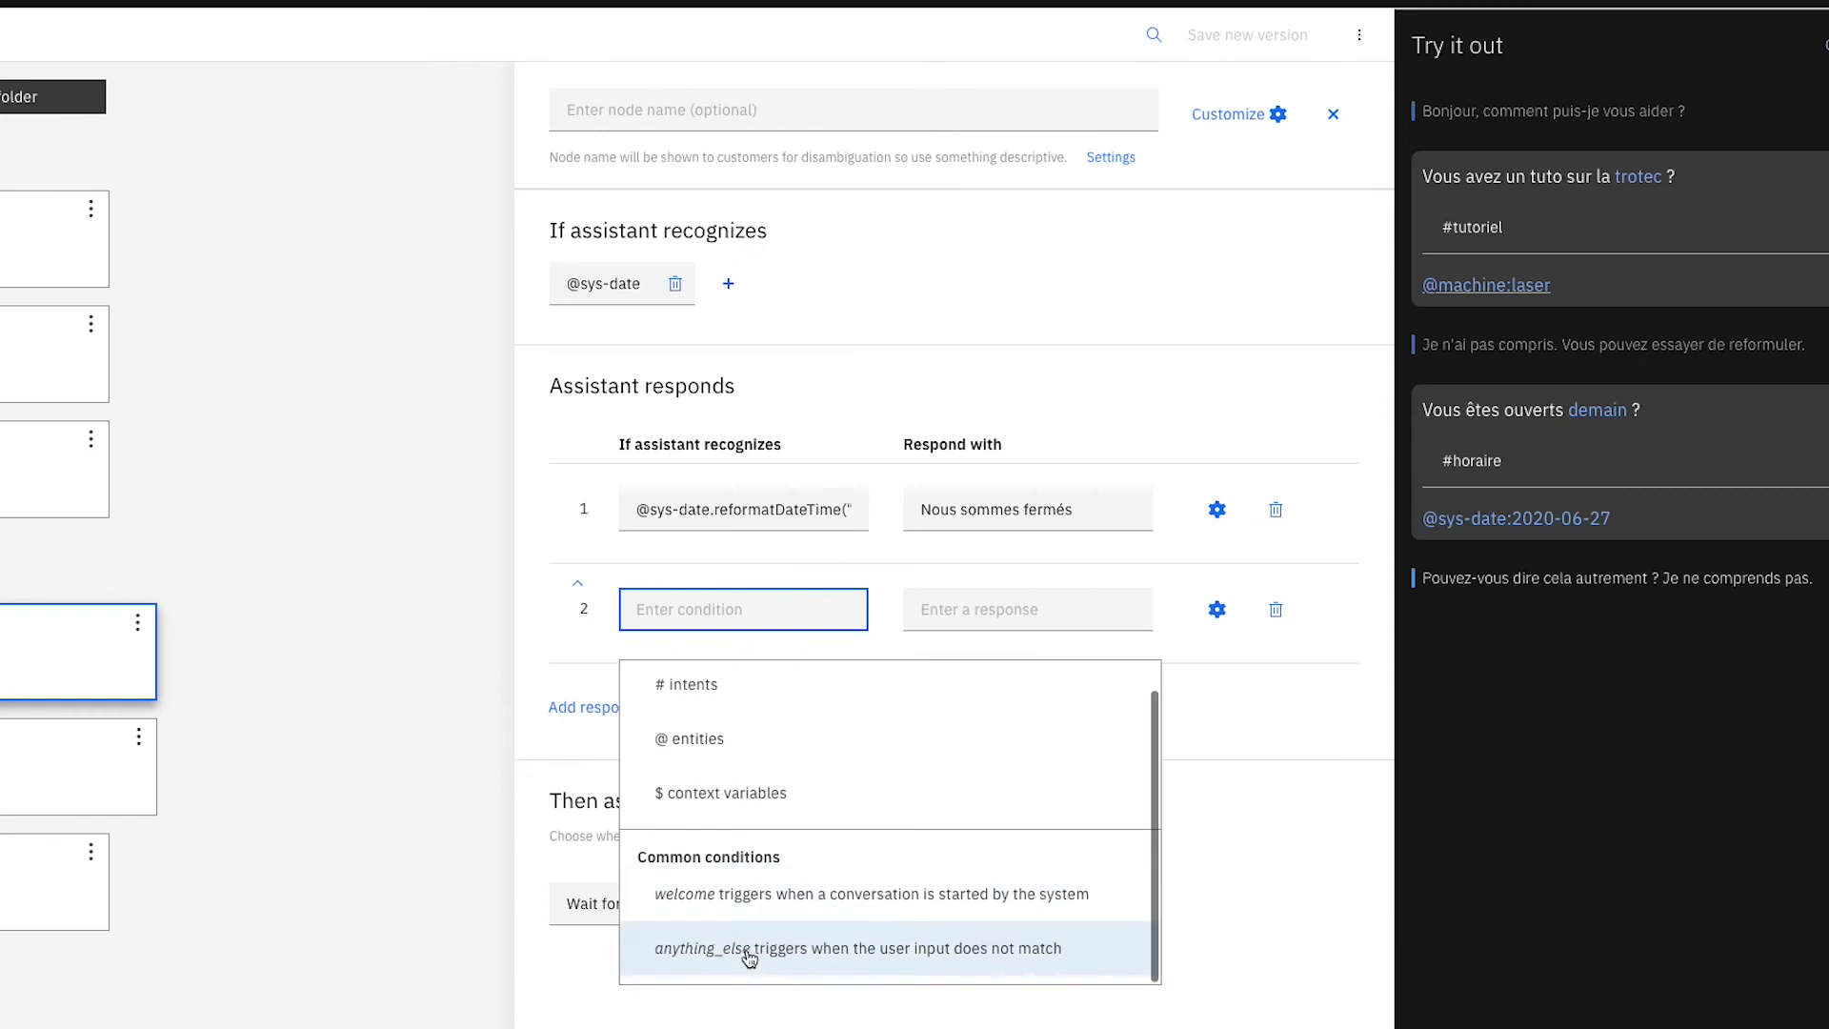
left_click(984, 724)
left_click(962, 629)
type("u")
key("BackSpace")
key("BackSpace")
type("Oui,")
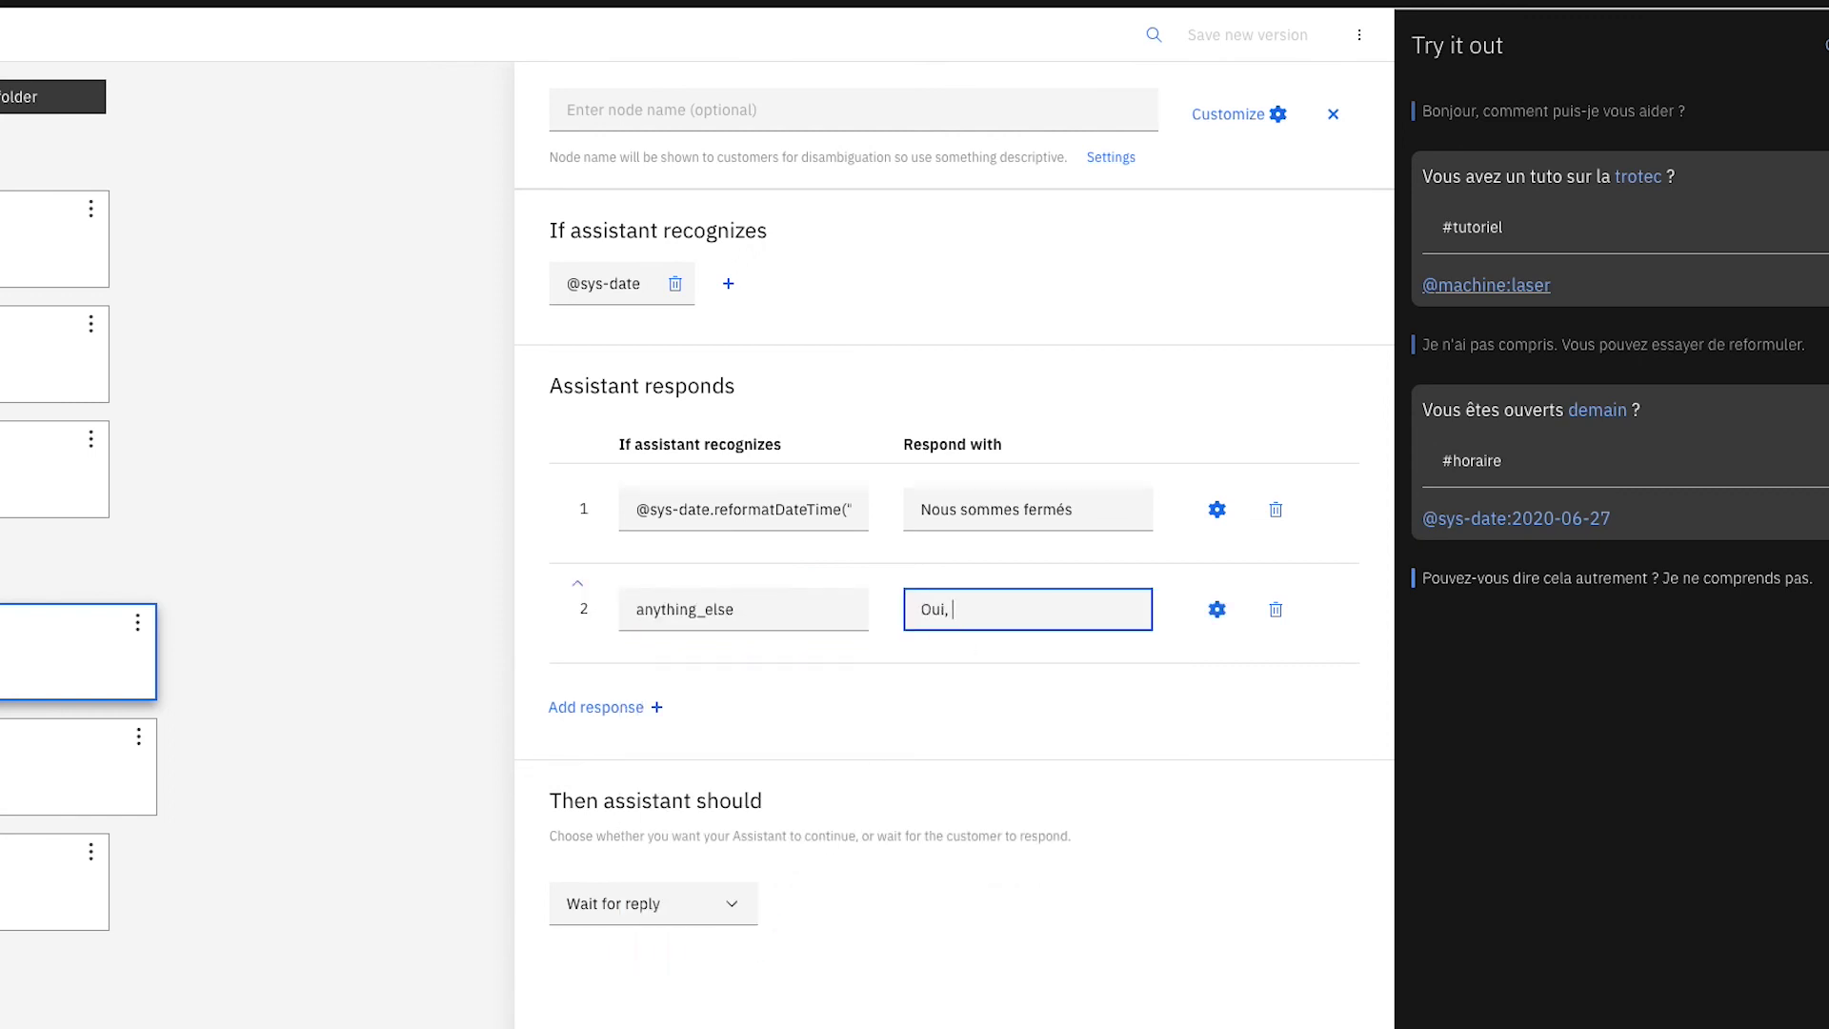
type(" nous sommes ouv")
type("erts")
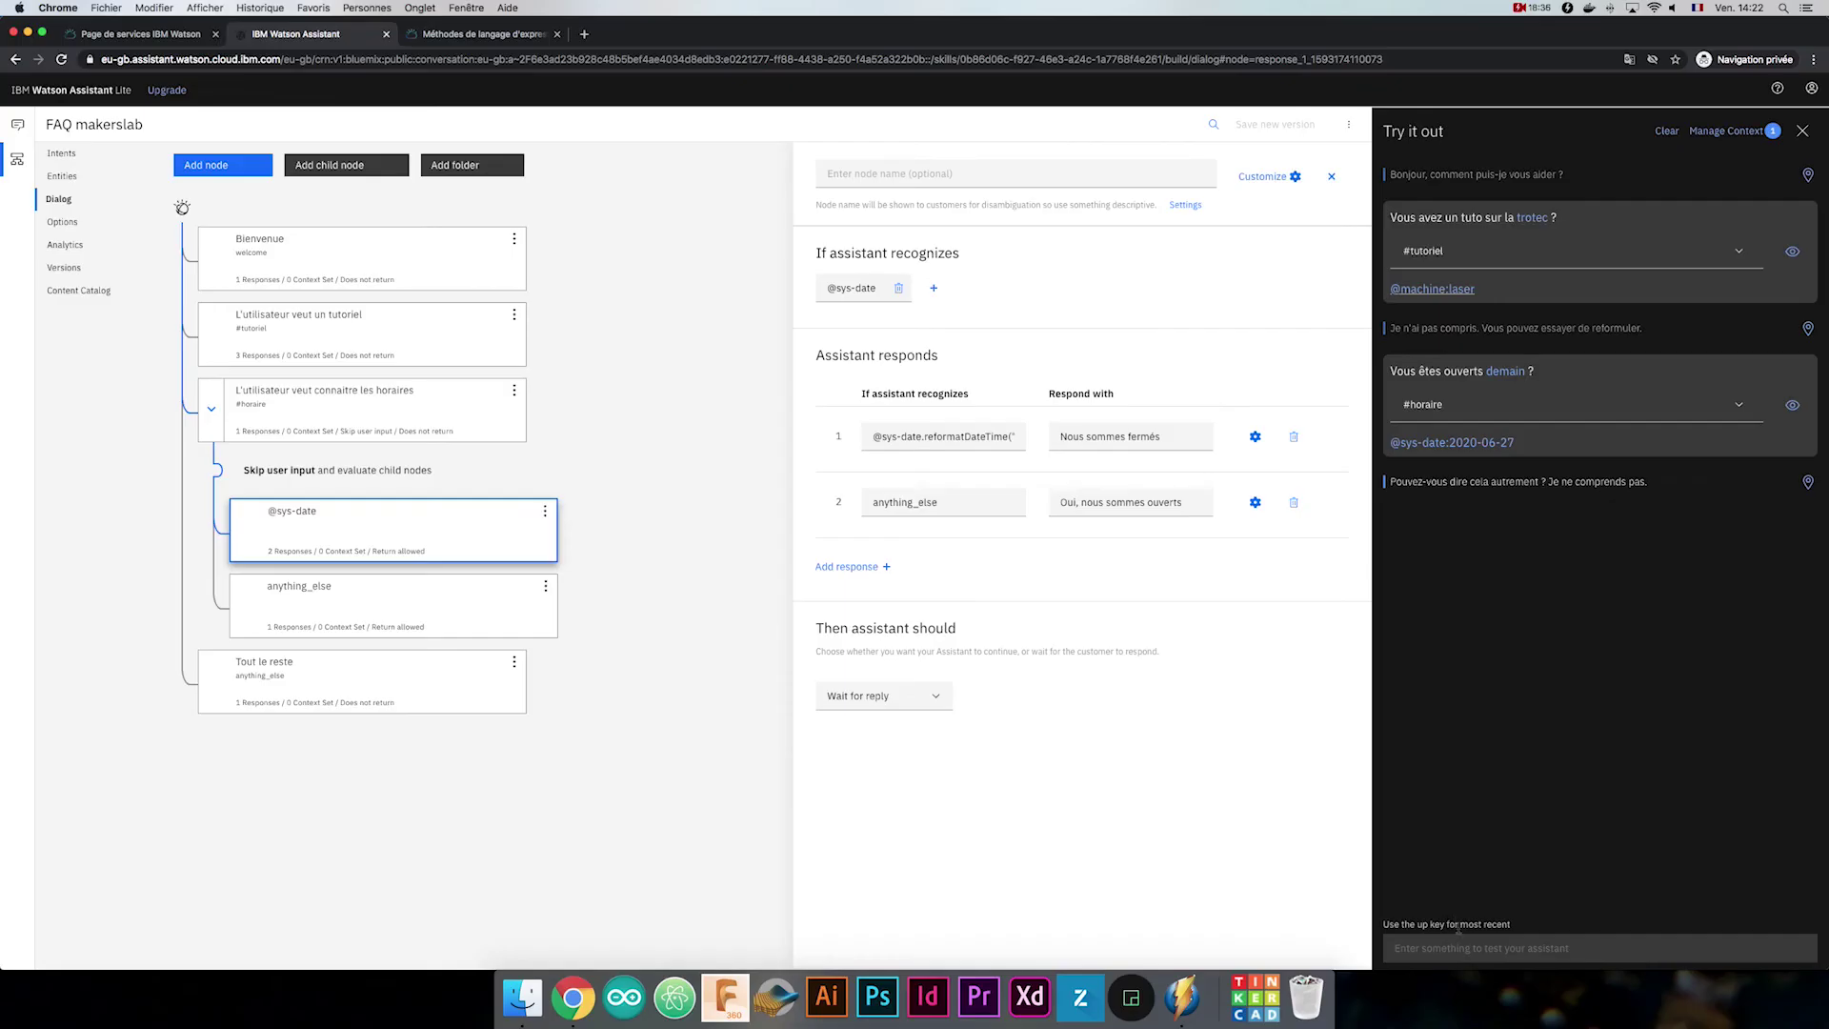
left_click(1465, 943)
Test the bot with 'Vous êtes ouvert le mercredi ?', 'Vous êtes ouverts demain ?' and 'Boncour'.
type("Vous êtes ouvert le mercredi ?")
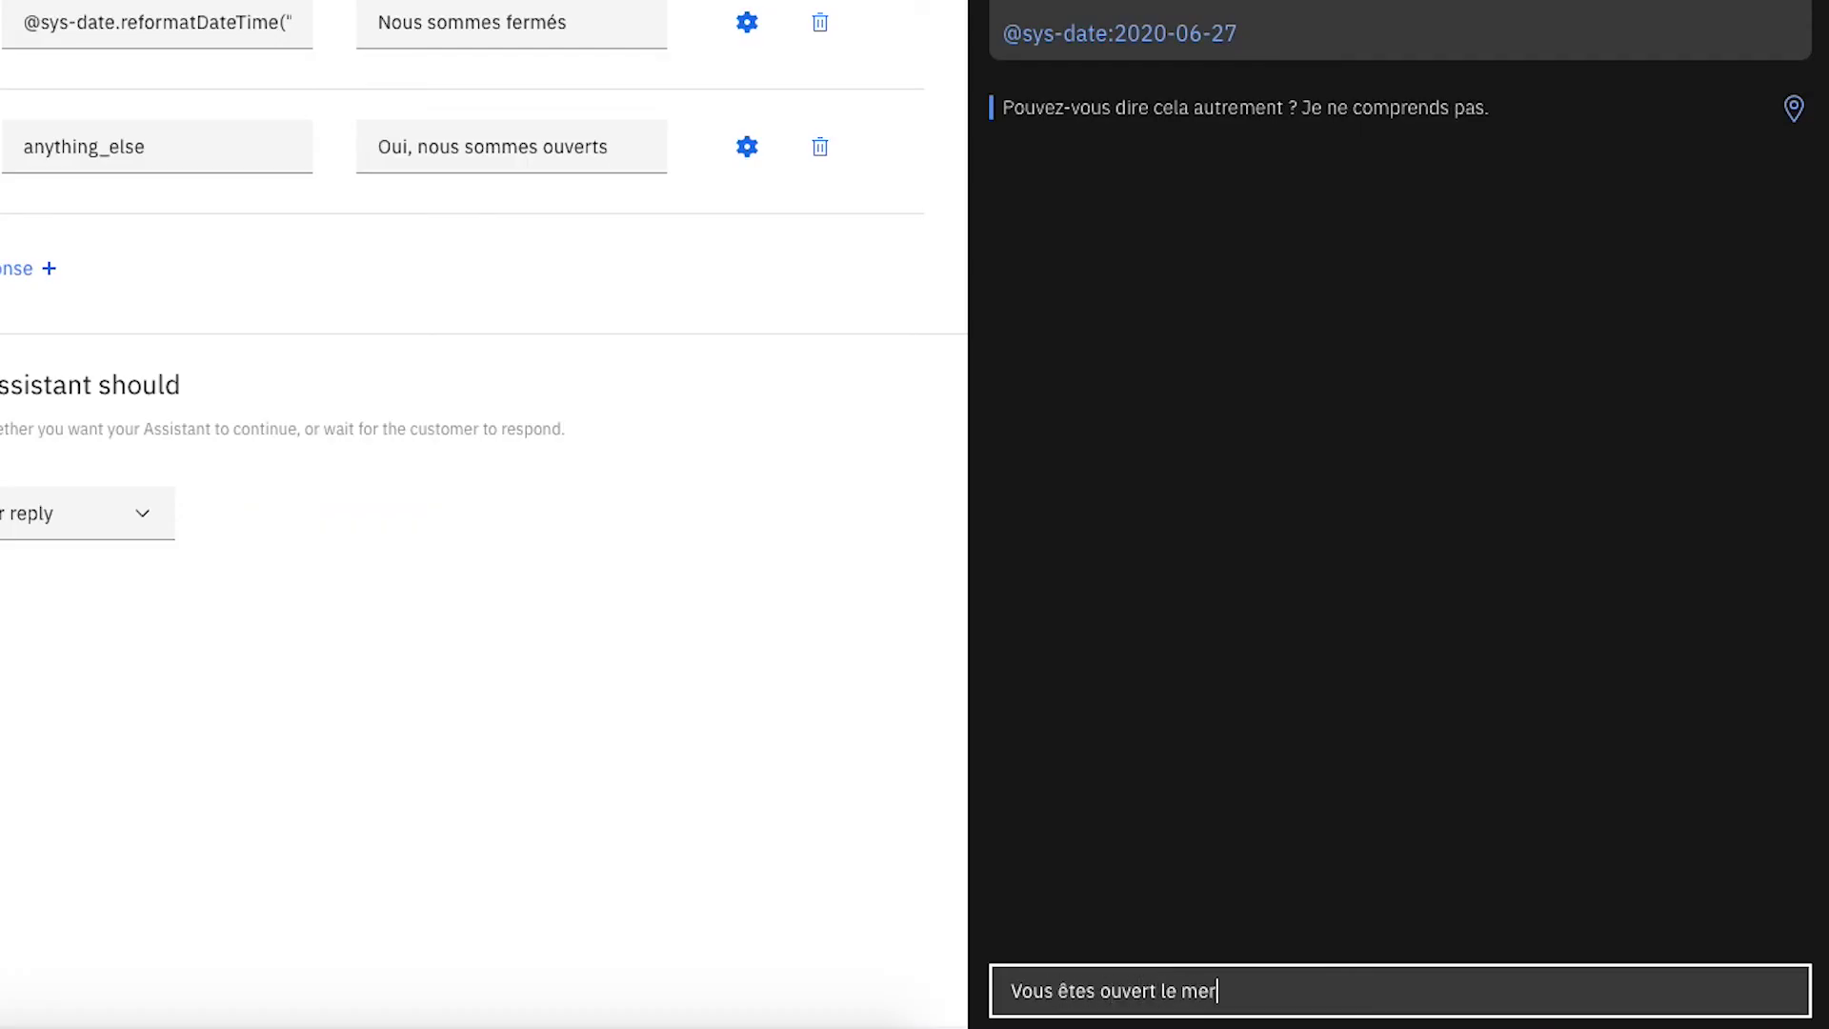
key("Return")
type("Vous êtes ouverts demain ?")
key("Return")
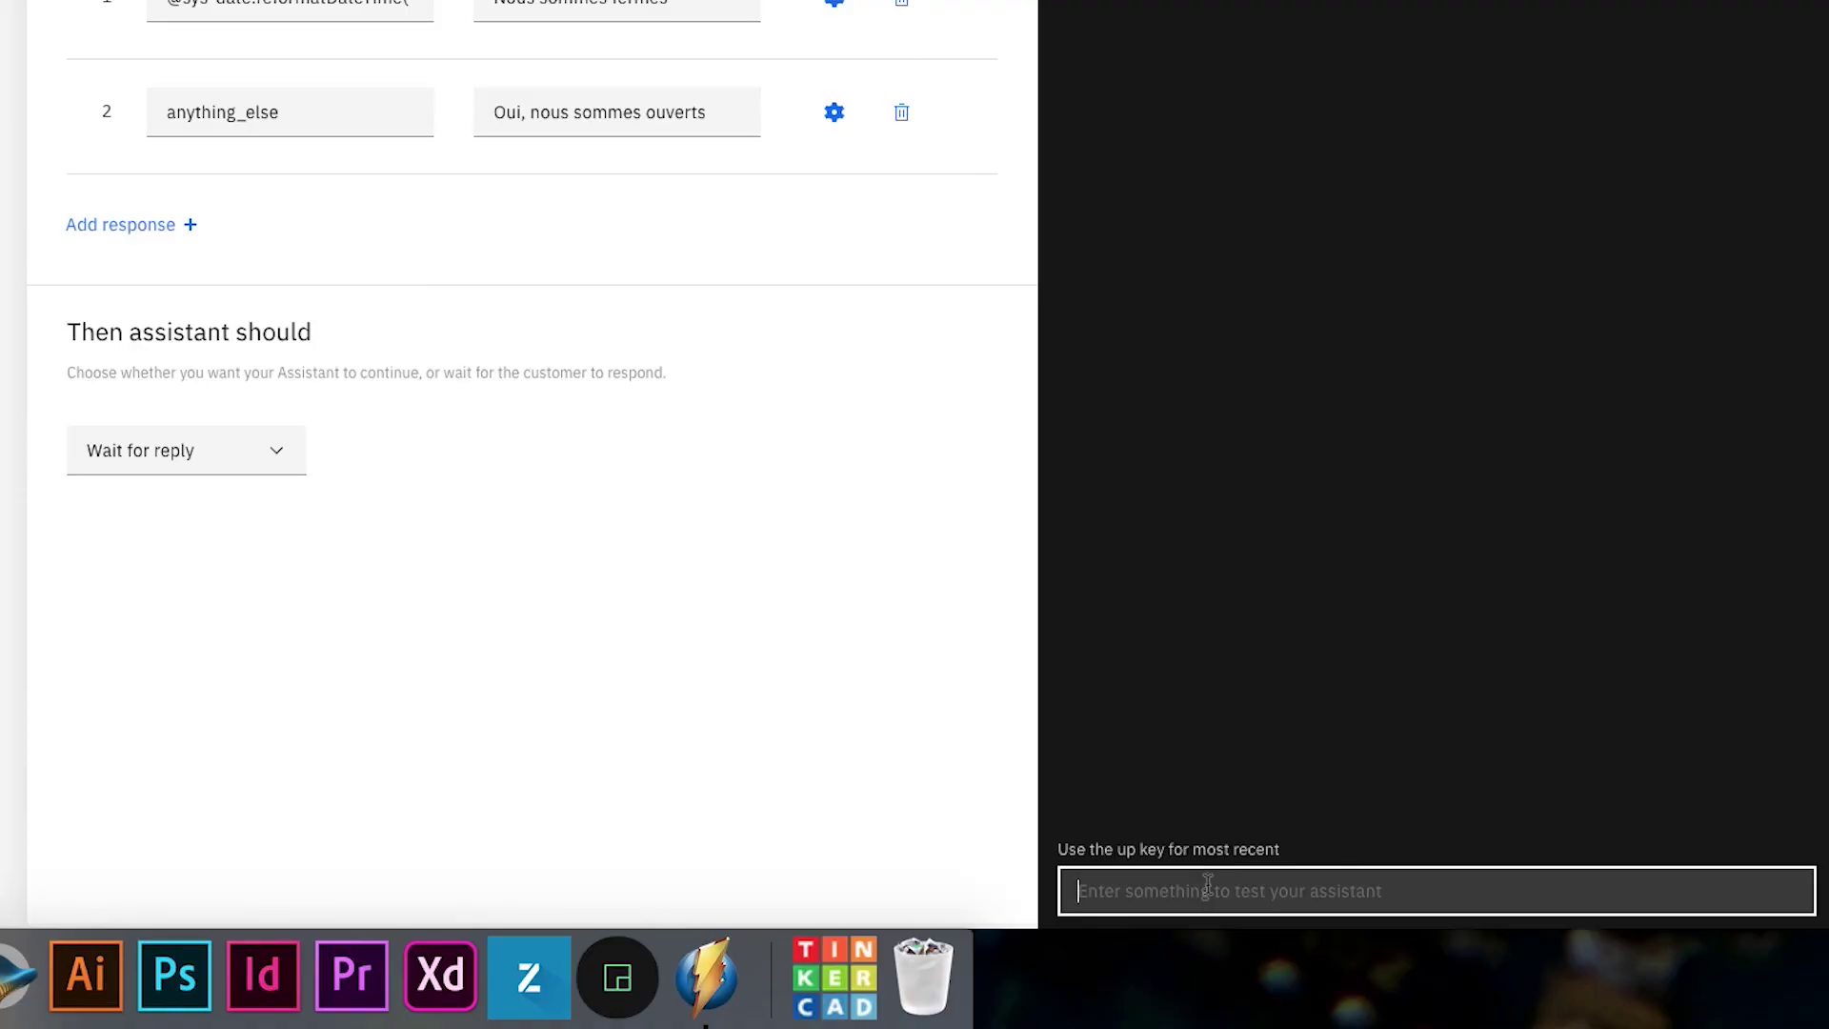
type("Bonc")
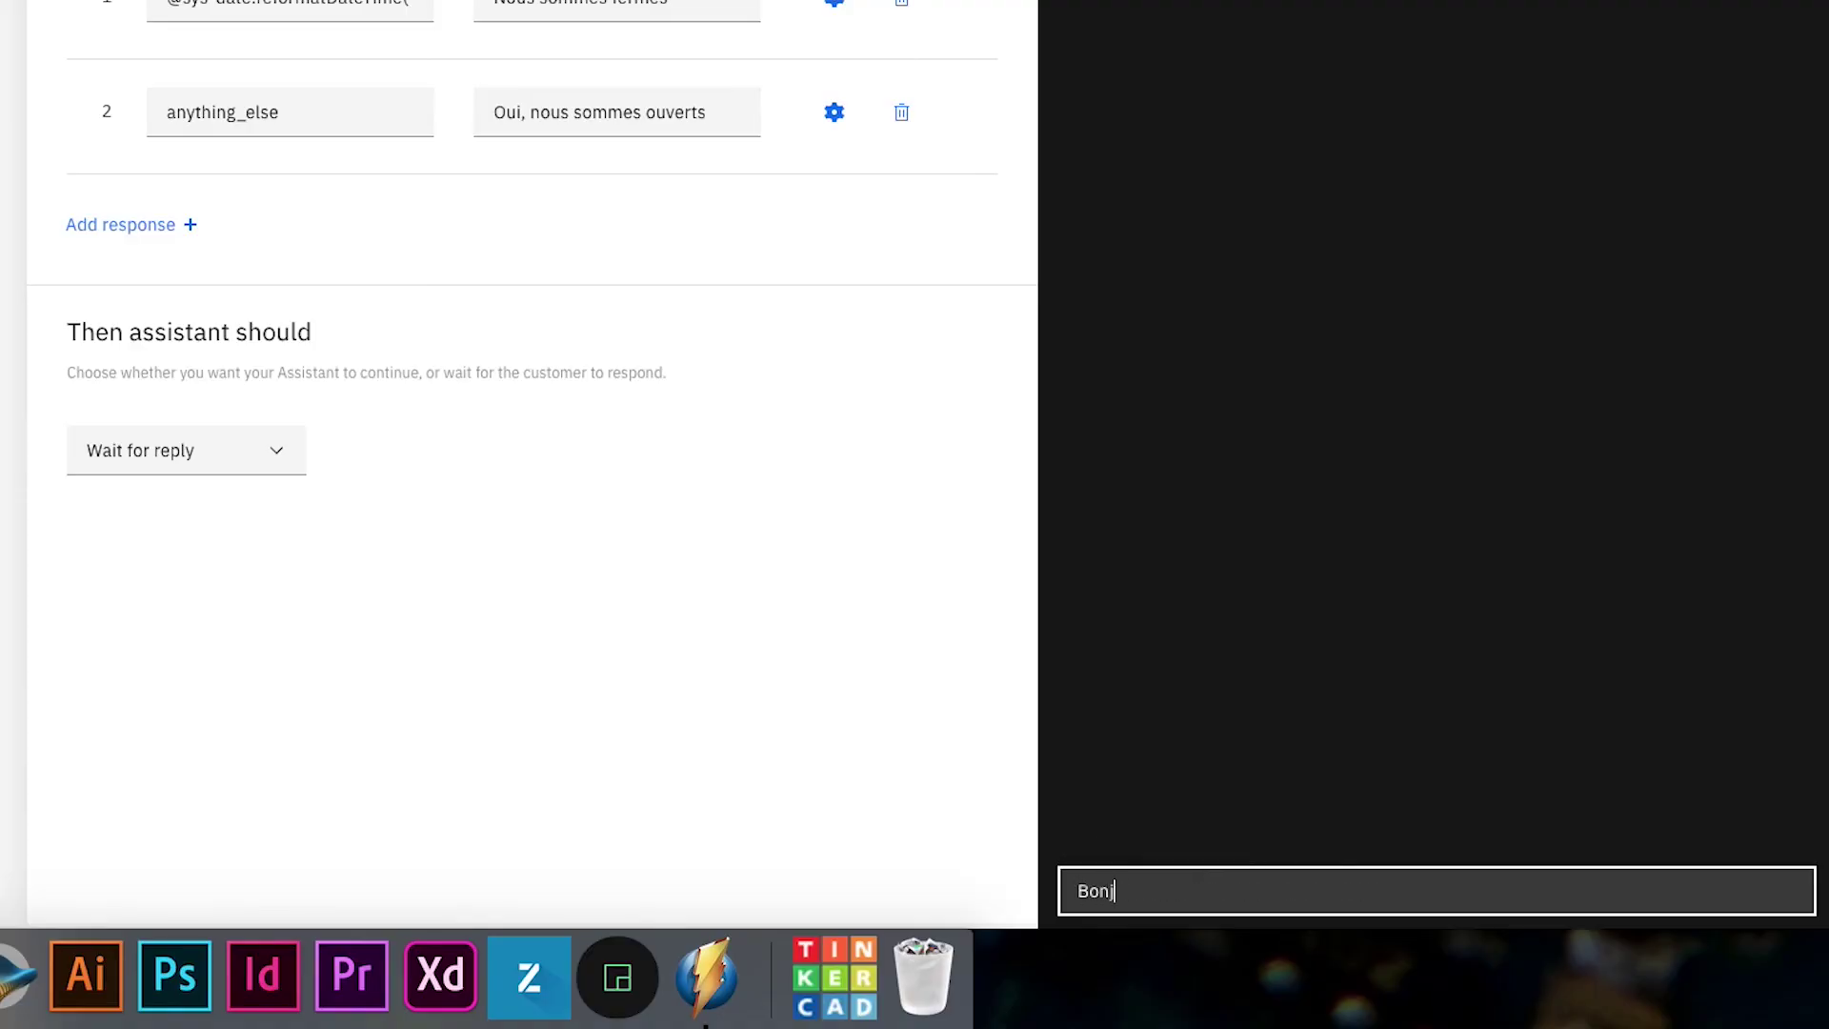
type("our")
key("Return")
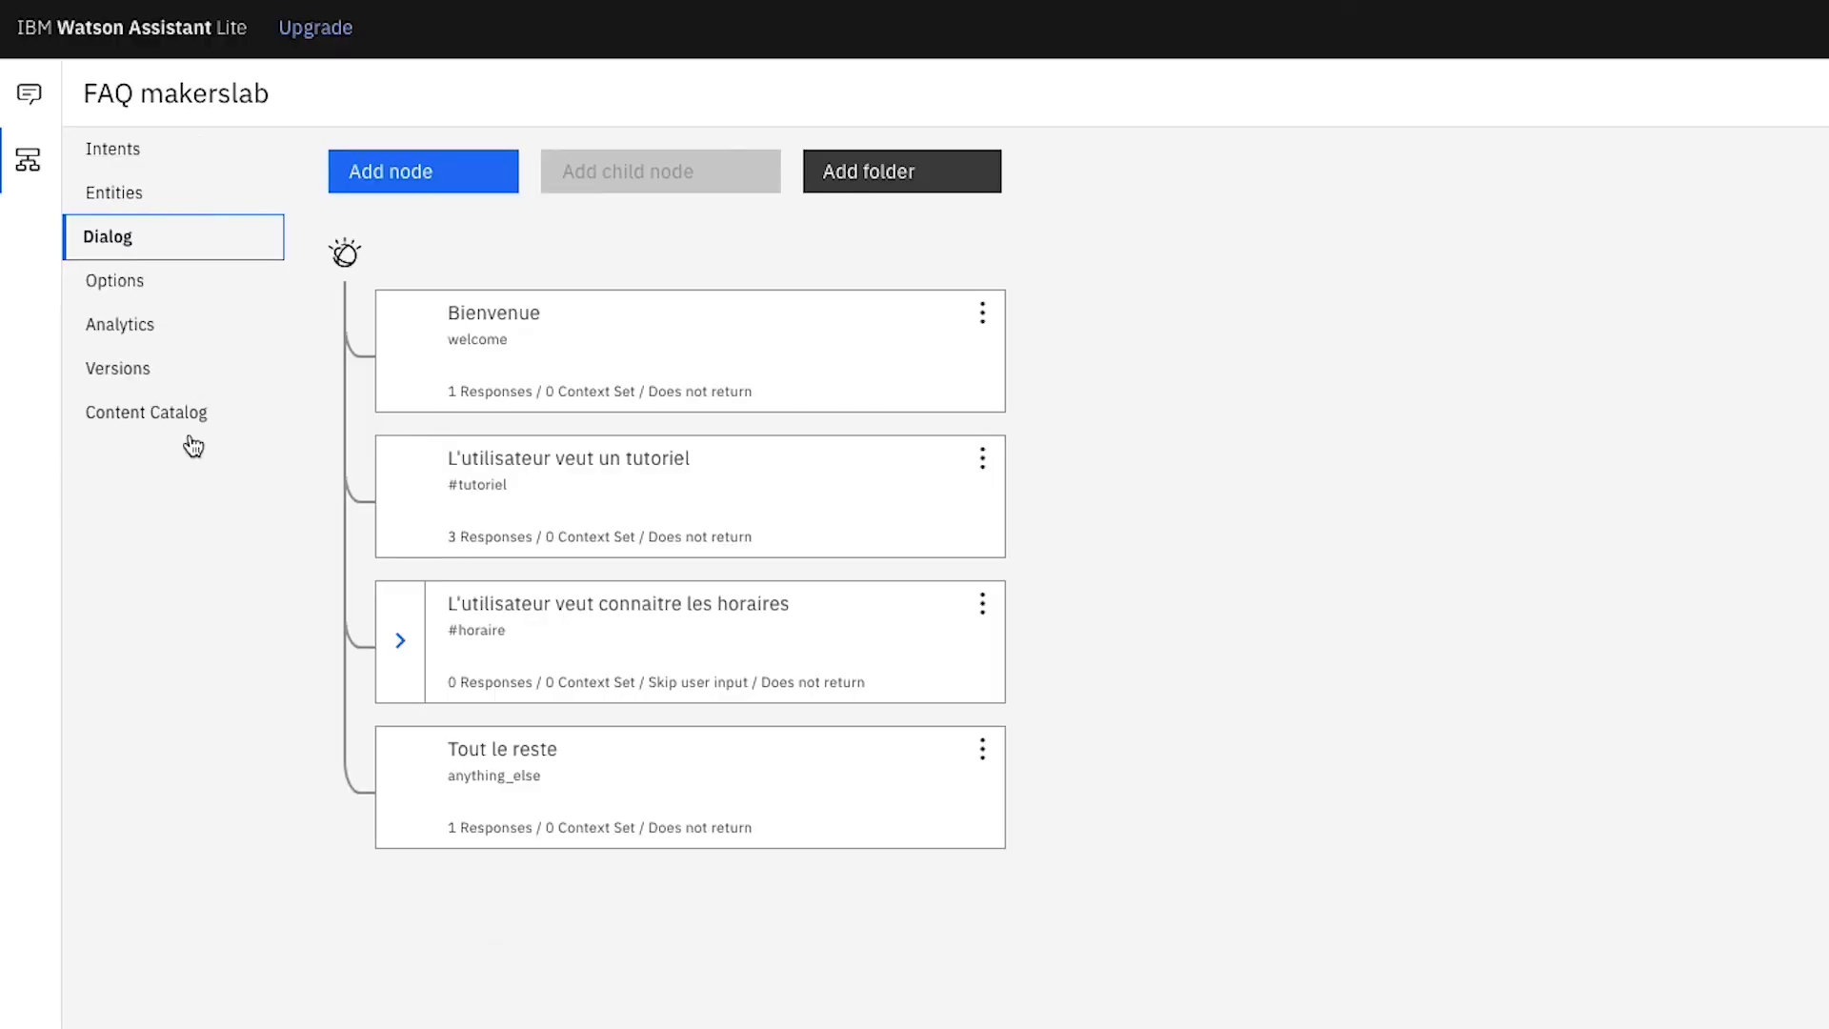
left_click(238, 433)
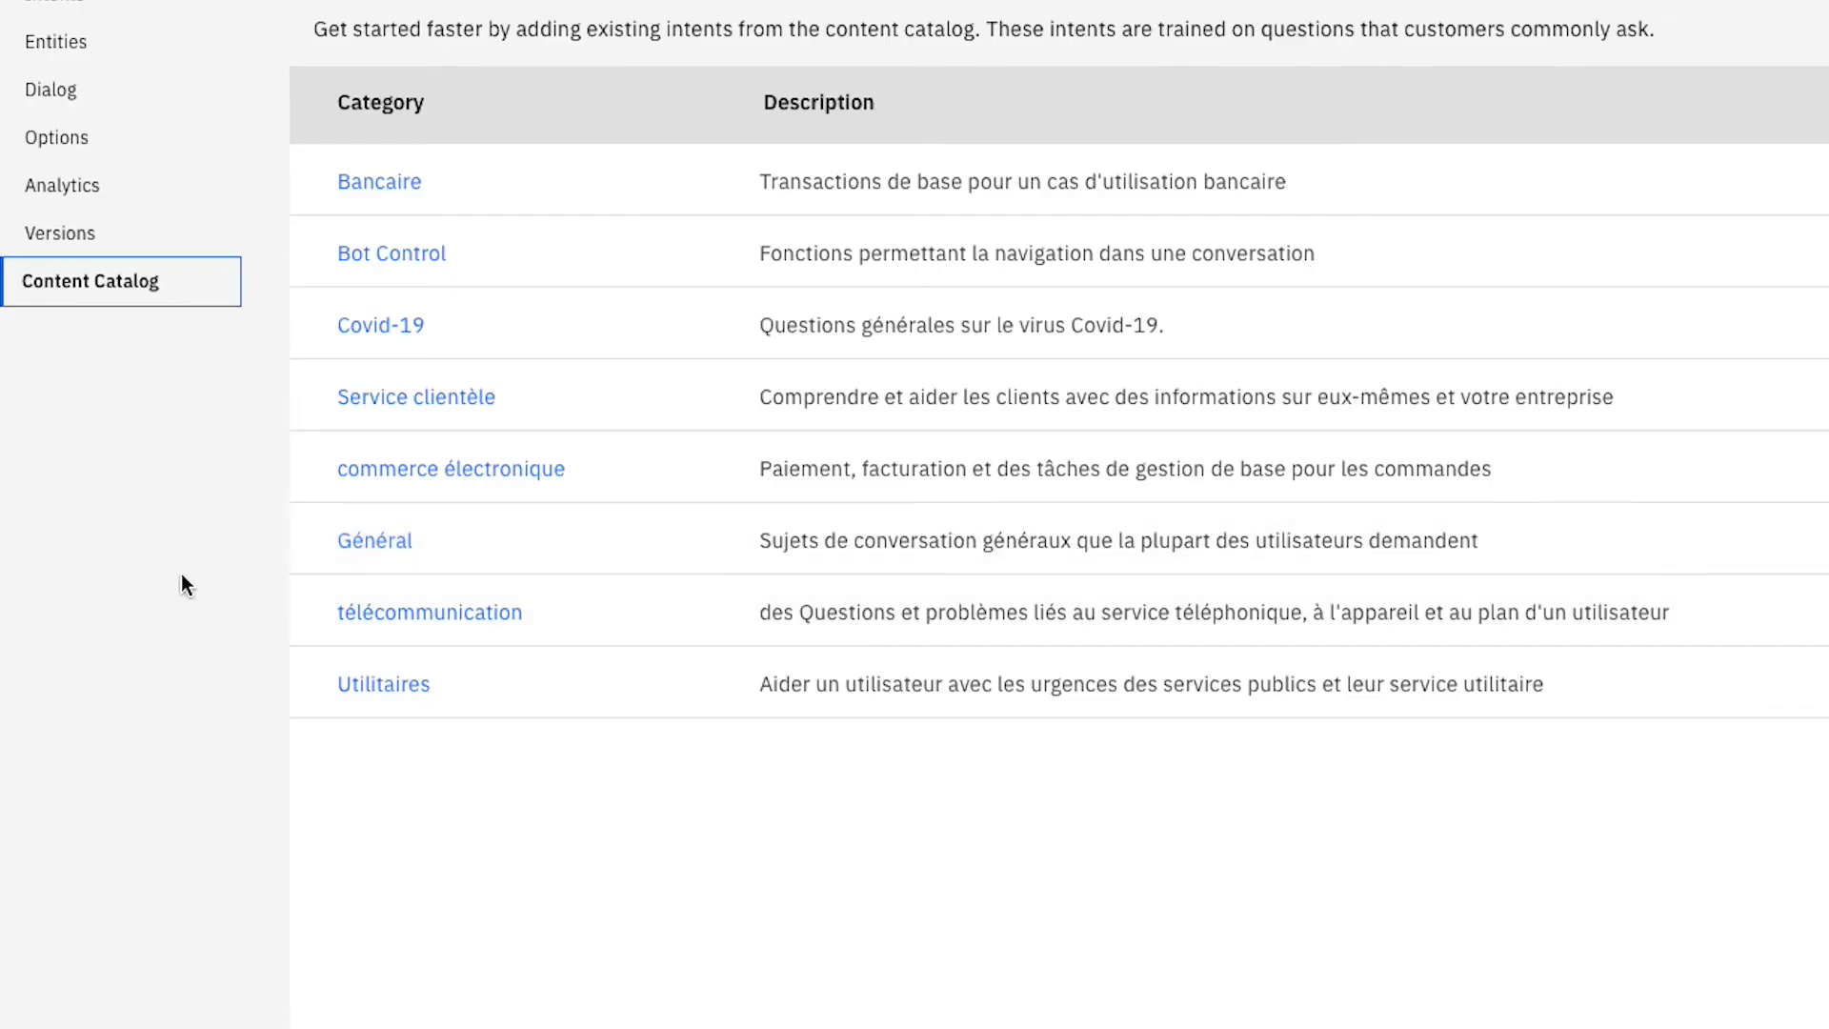
Add the Général category's 10 prebuilt intents from the Content Catalog to the skill.
left_click(211, 417)
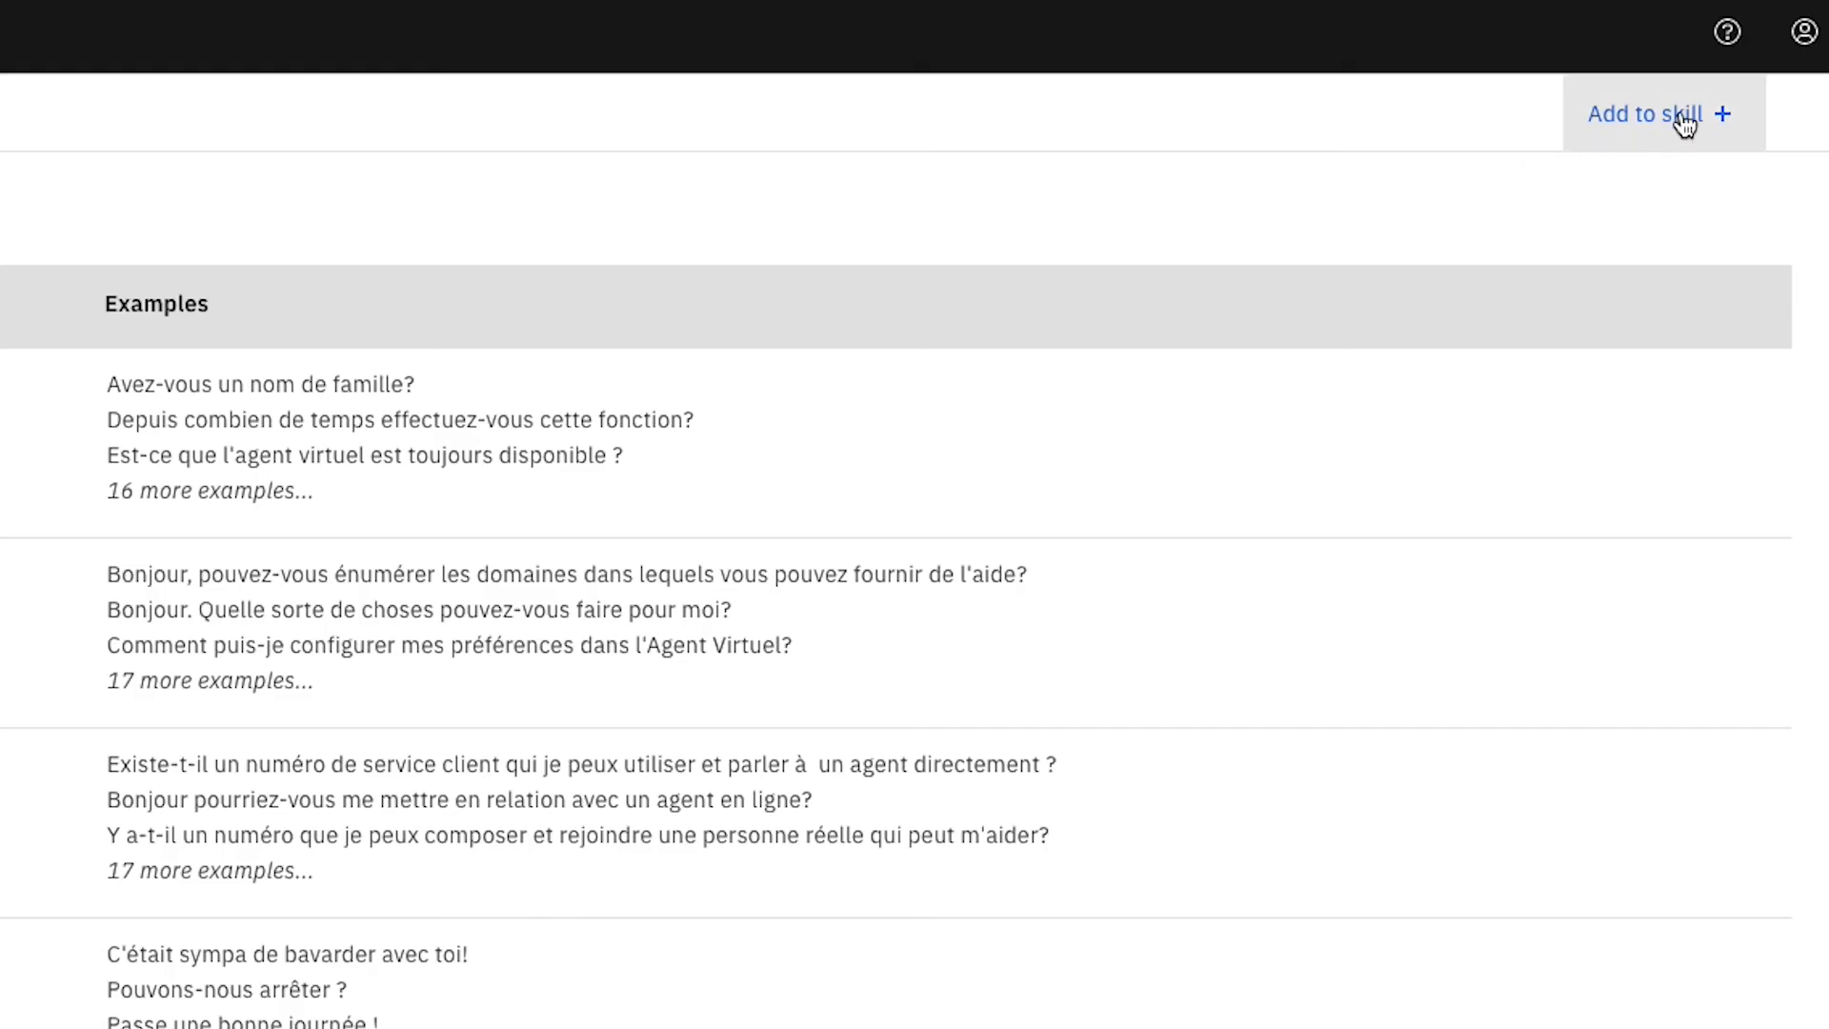
left_click(1742, 124)
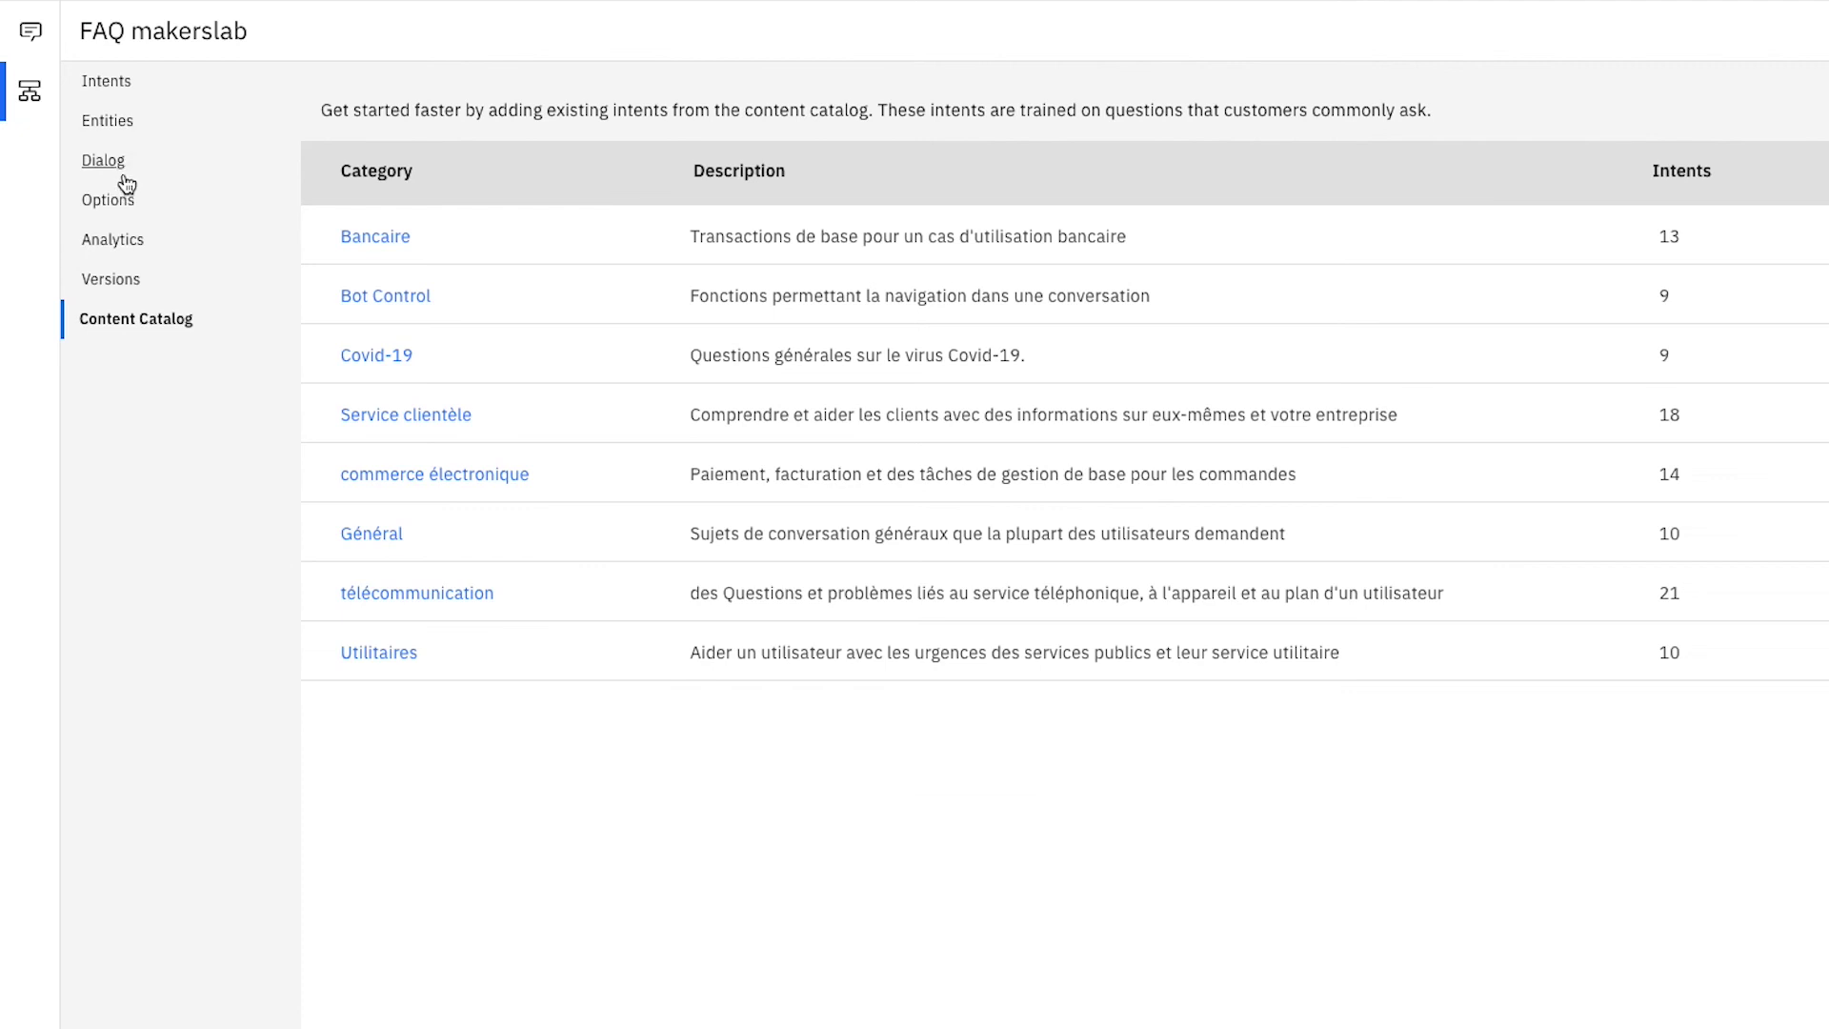
left_click(62, 200)
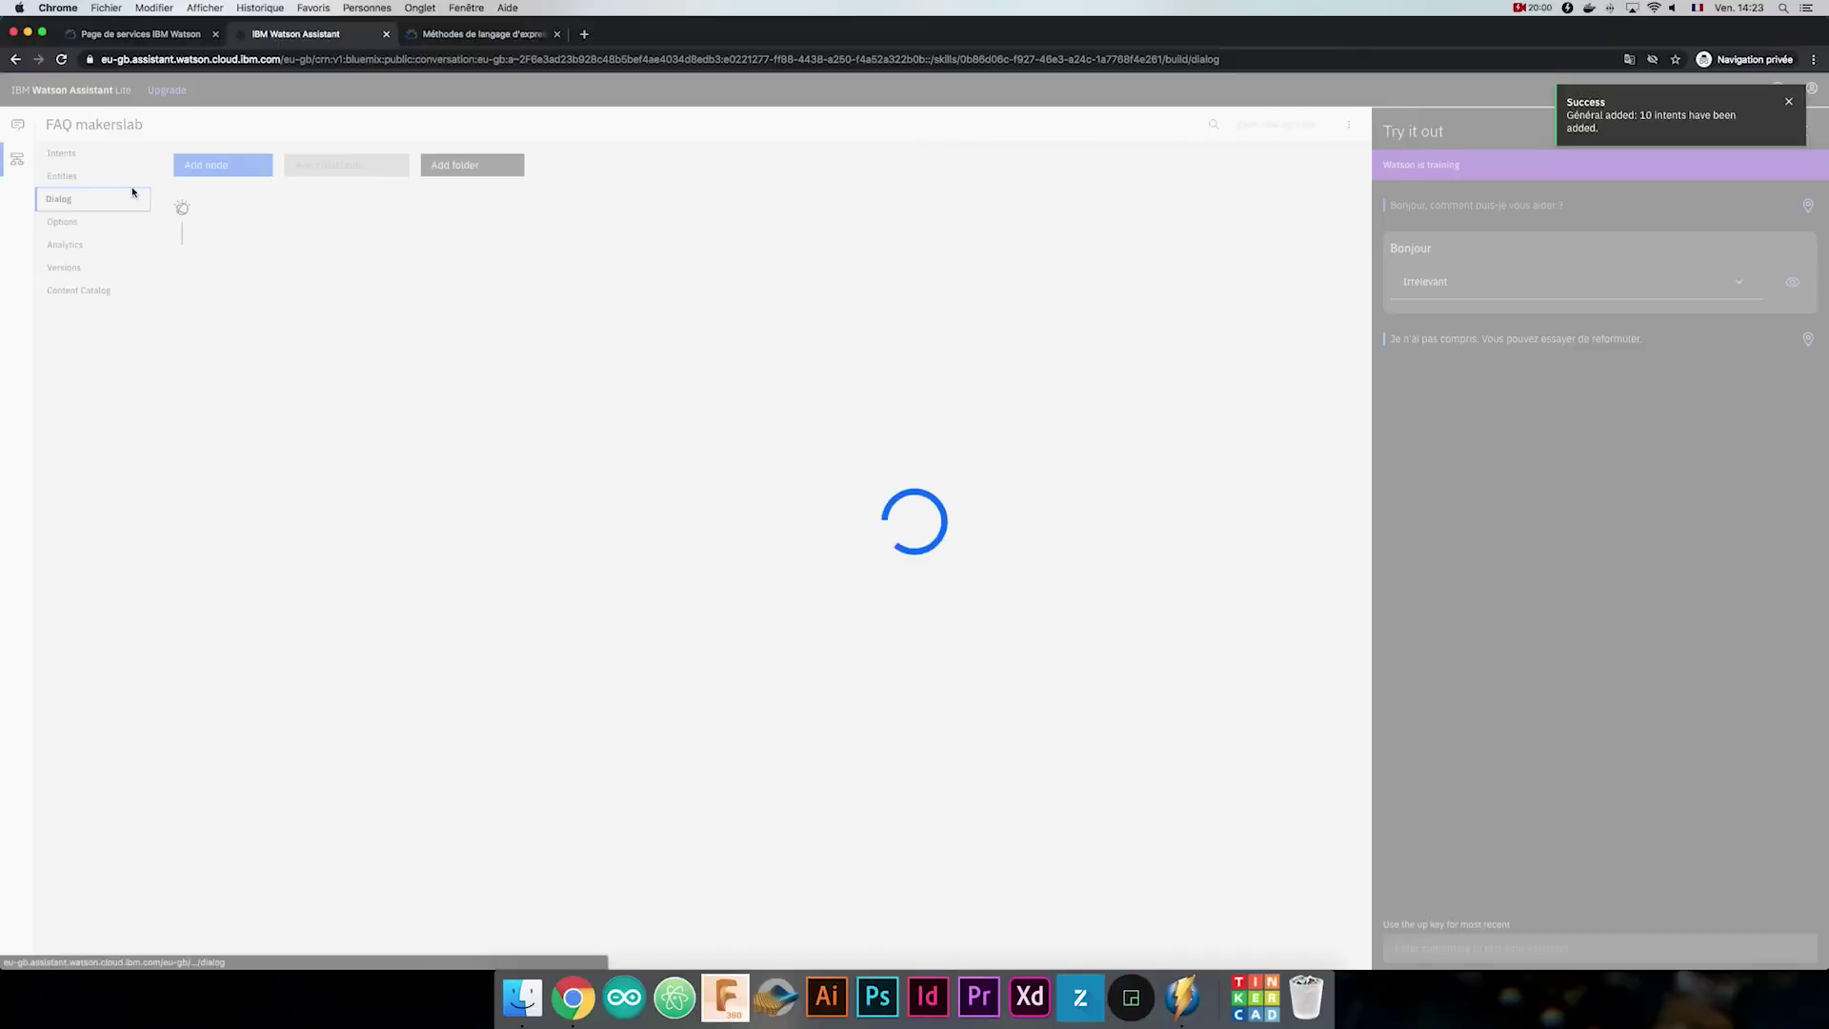
Add a new dialog node triggered by the #General_Greetings intent.
left_click(359, 114)
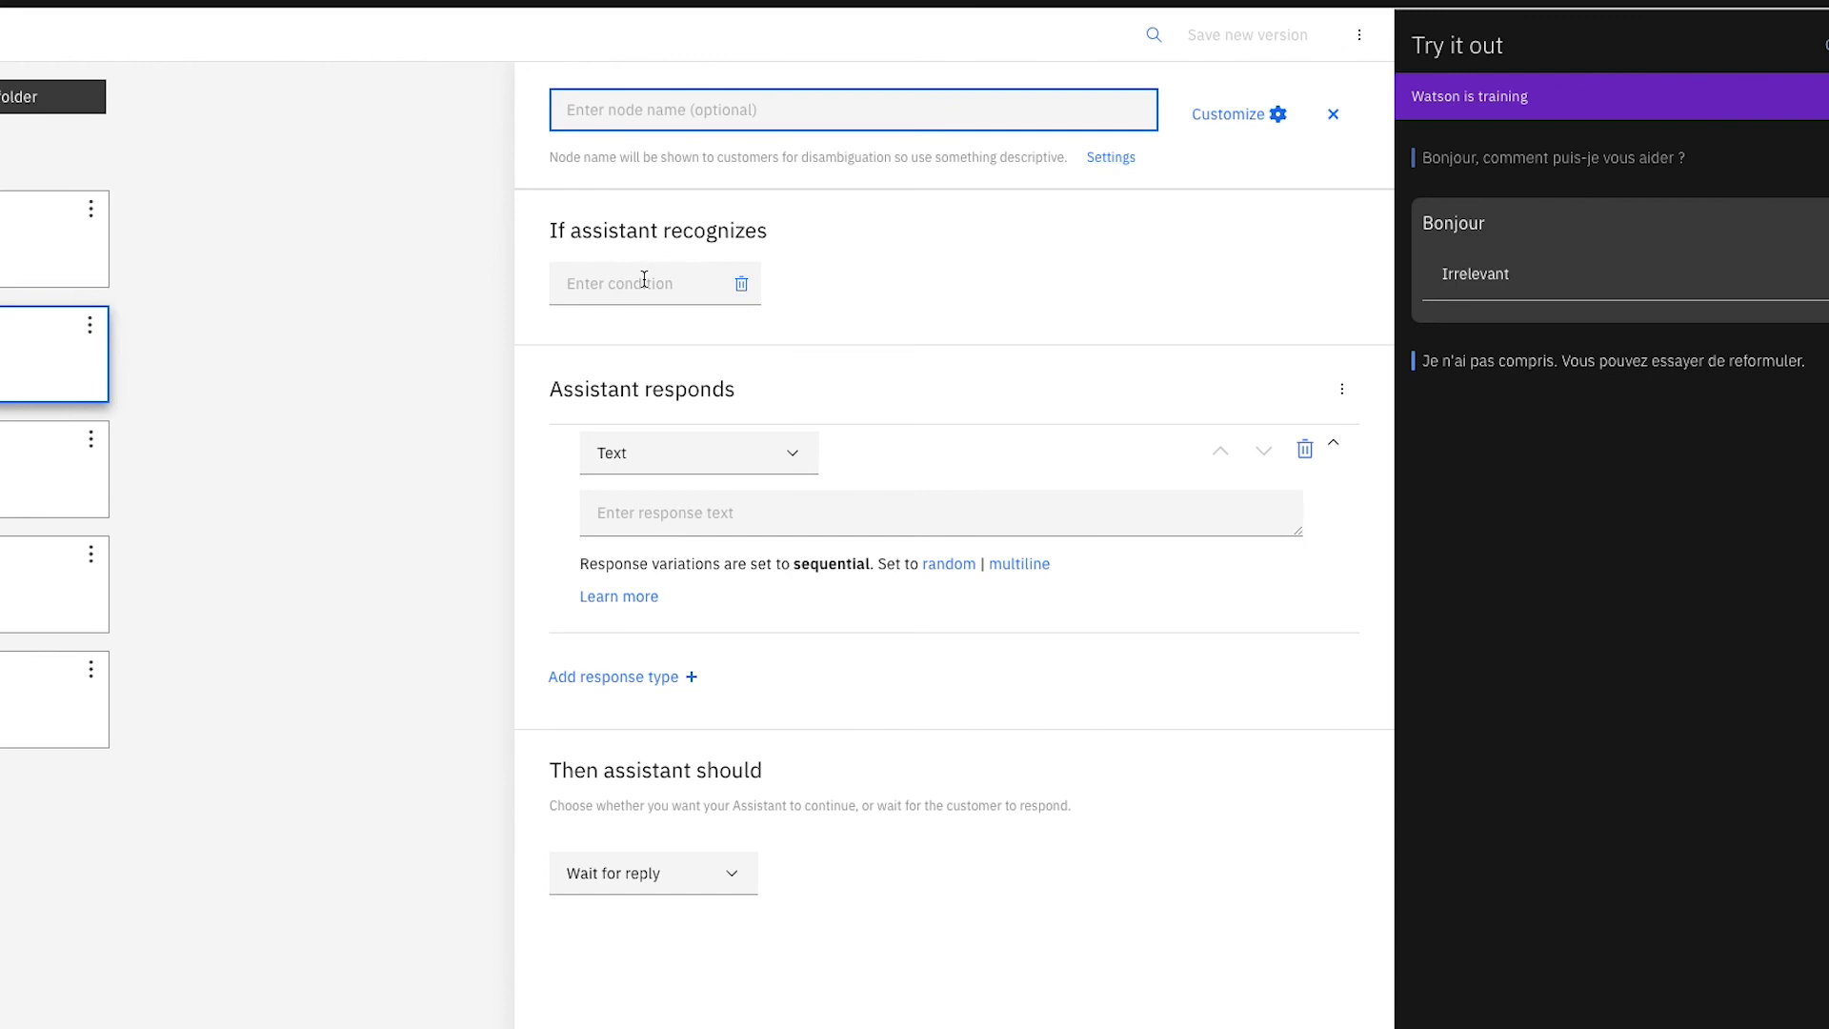
left_click(644, 279)
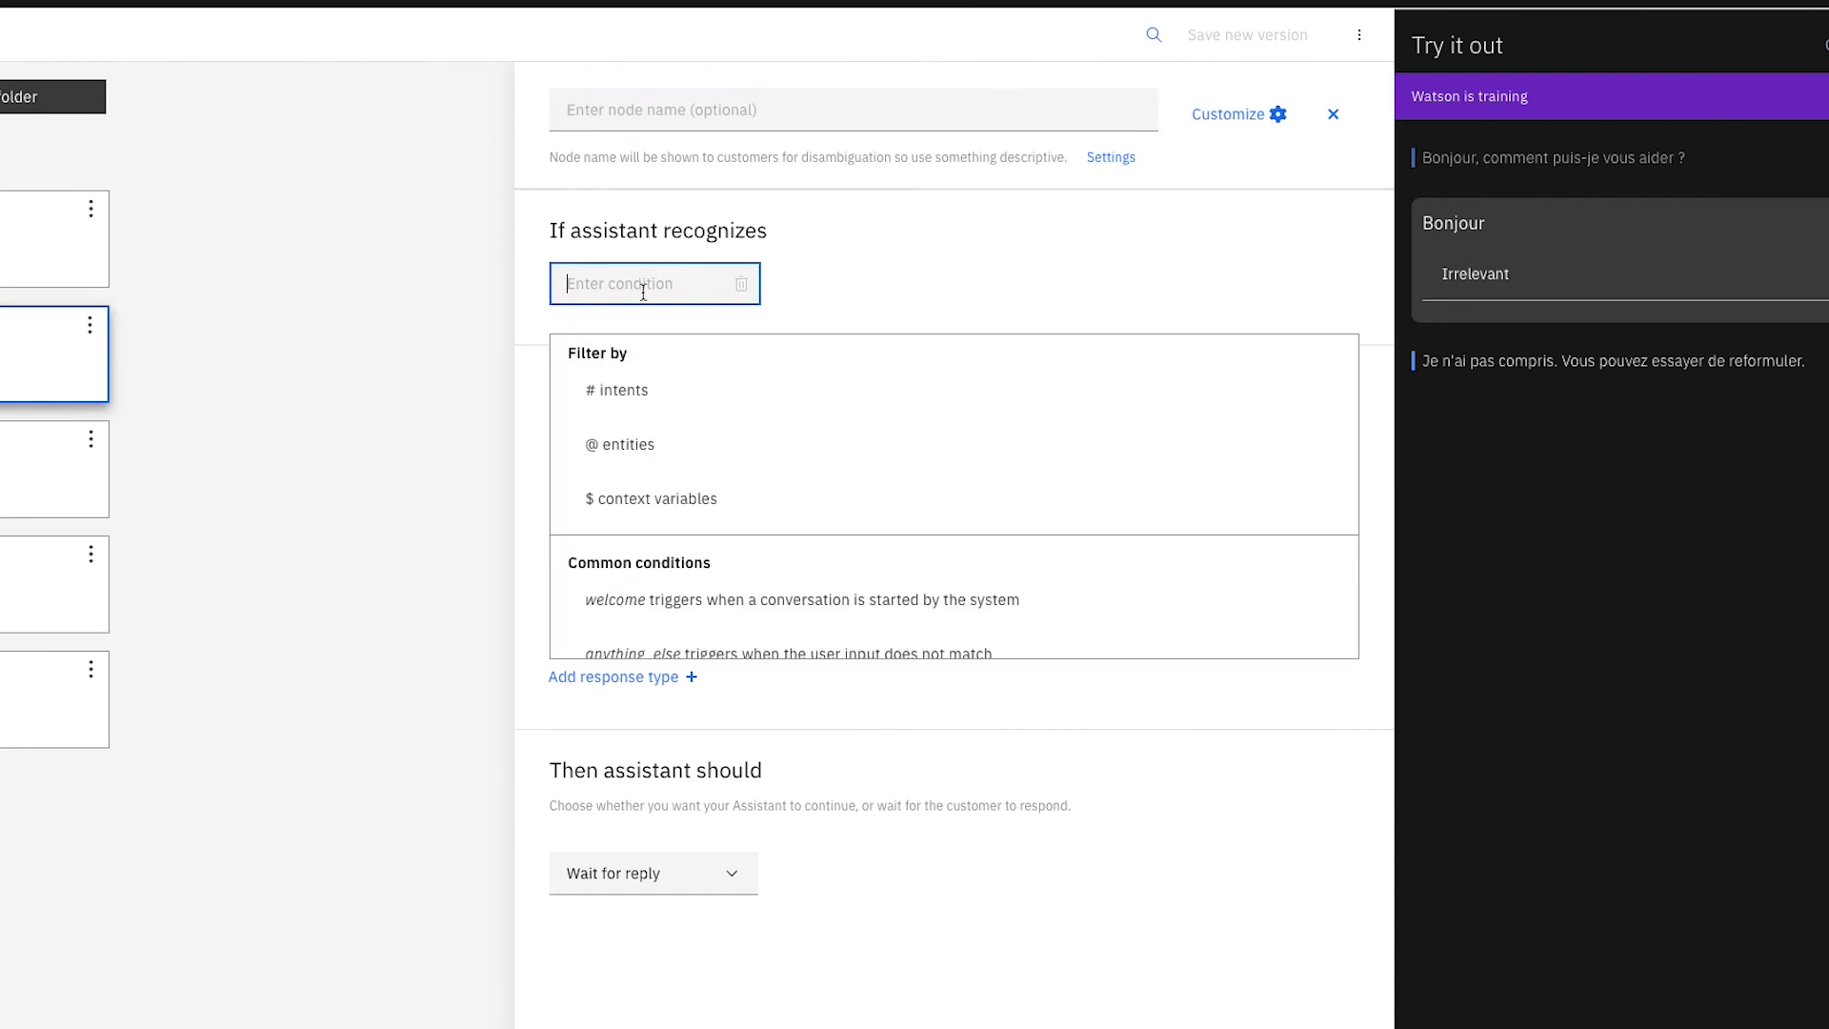
left_click(666, 413)
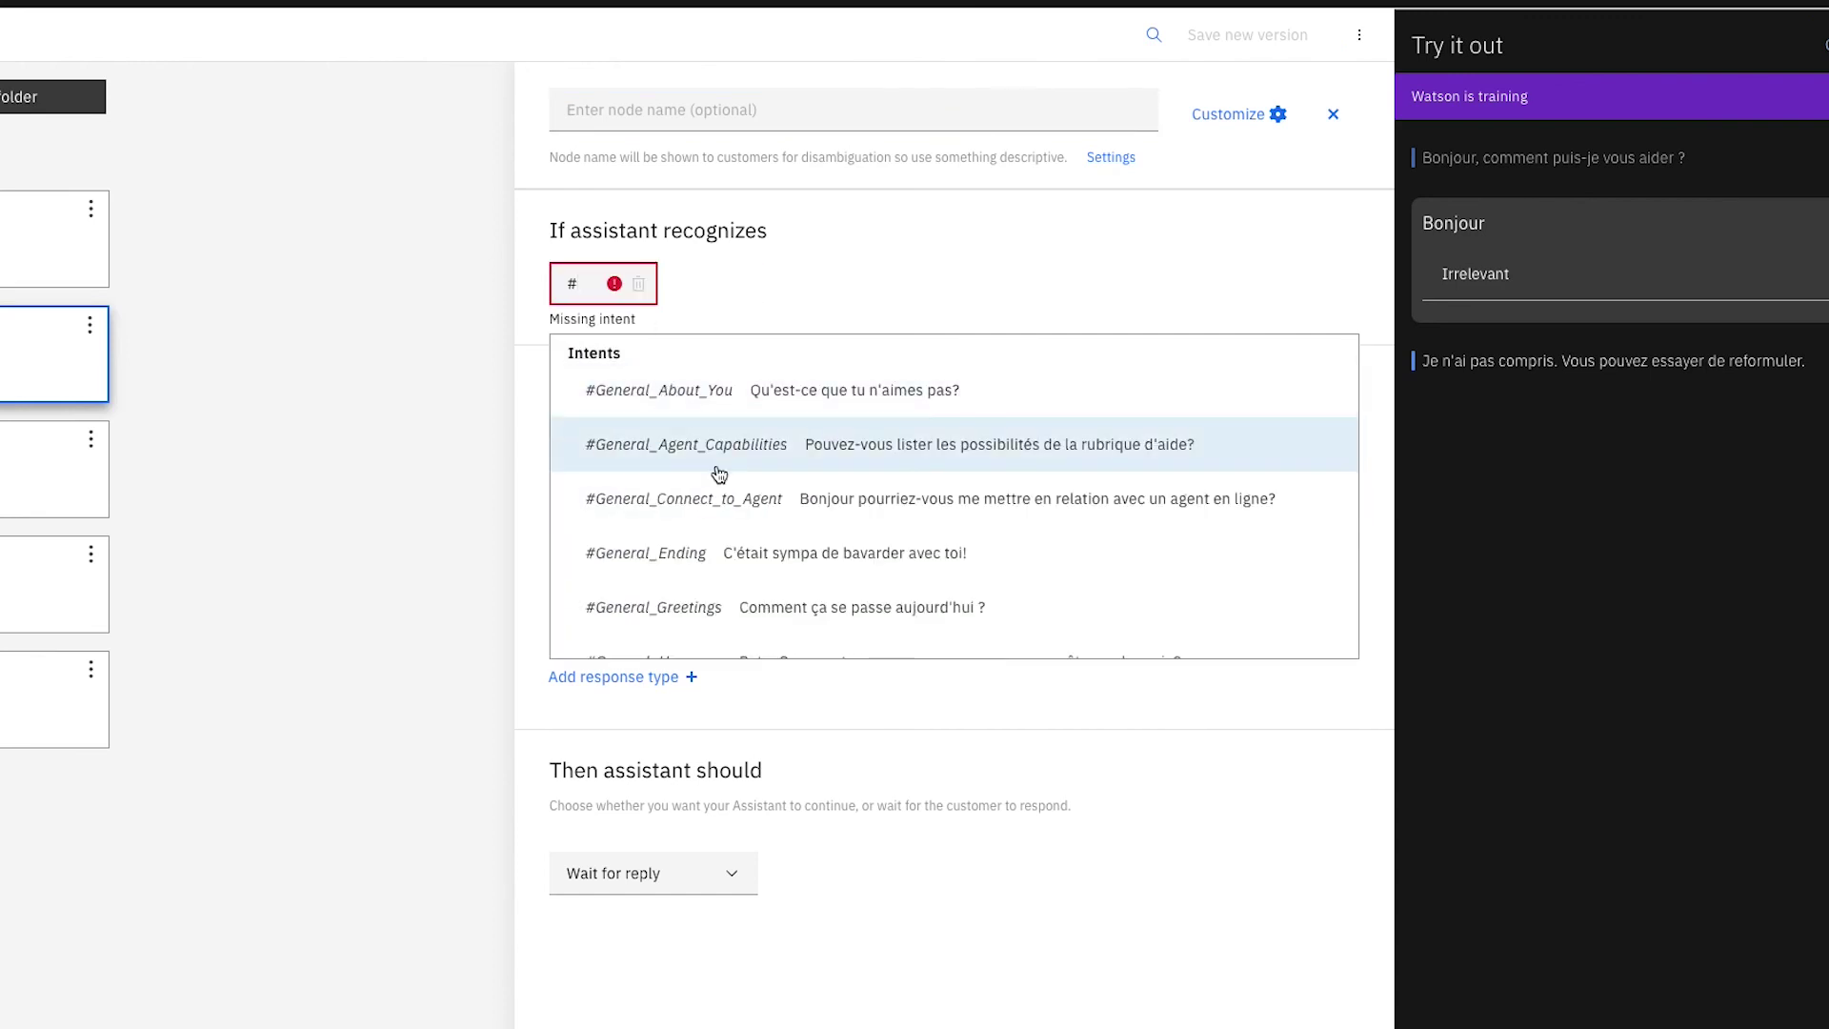
scroll(714, 408, "down", 3)
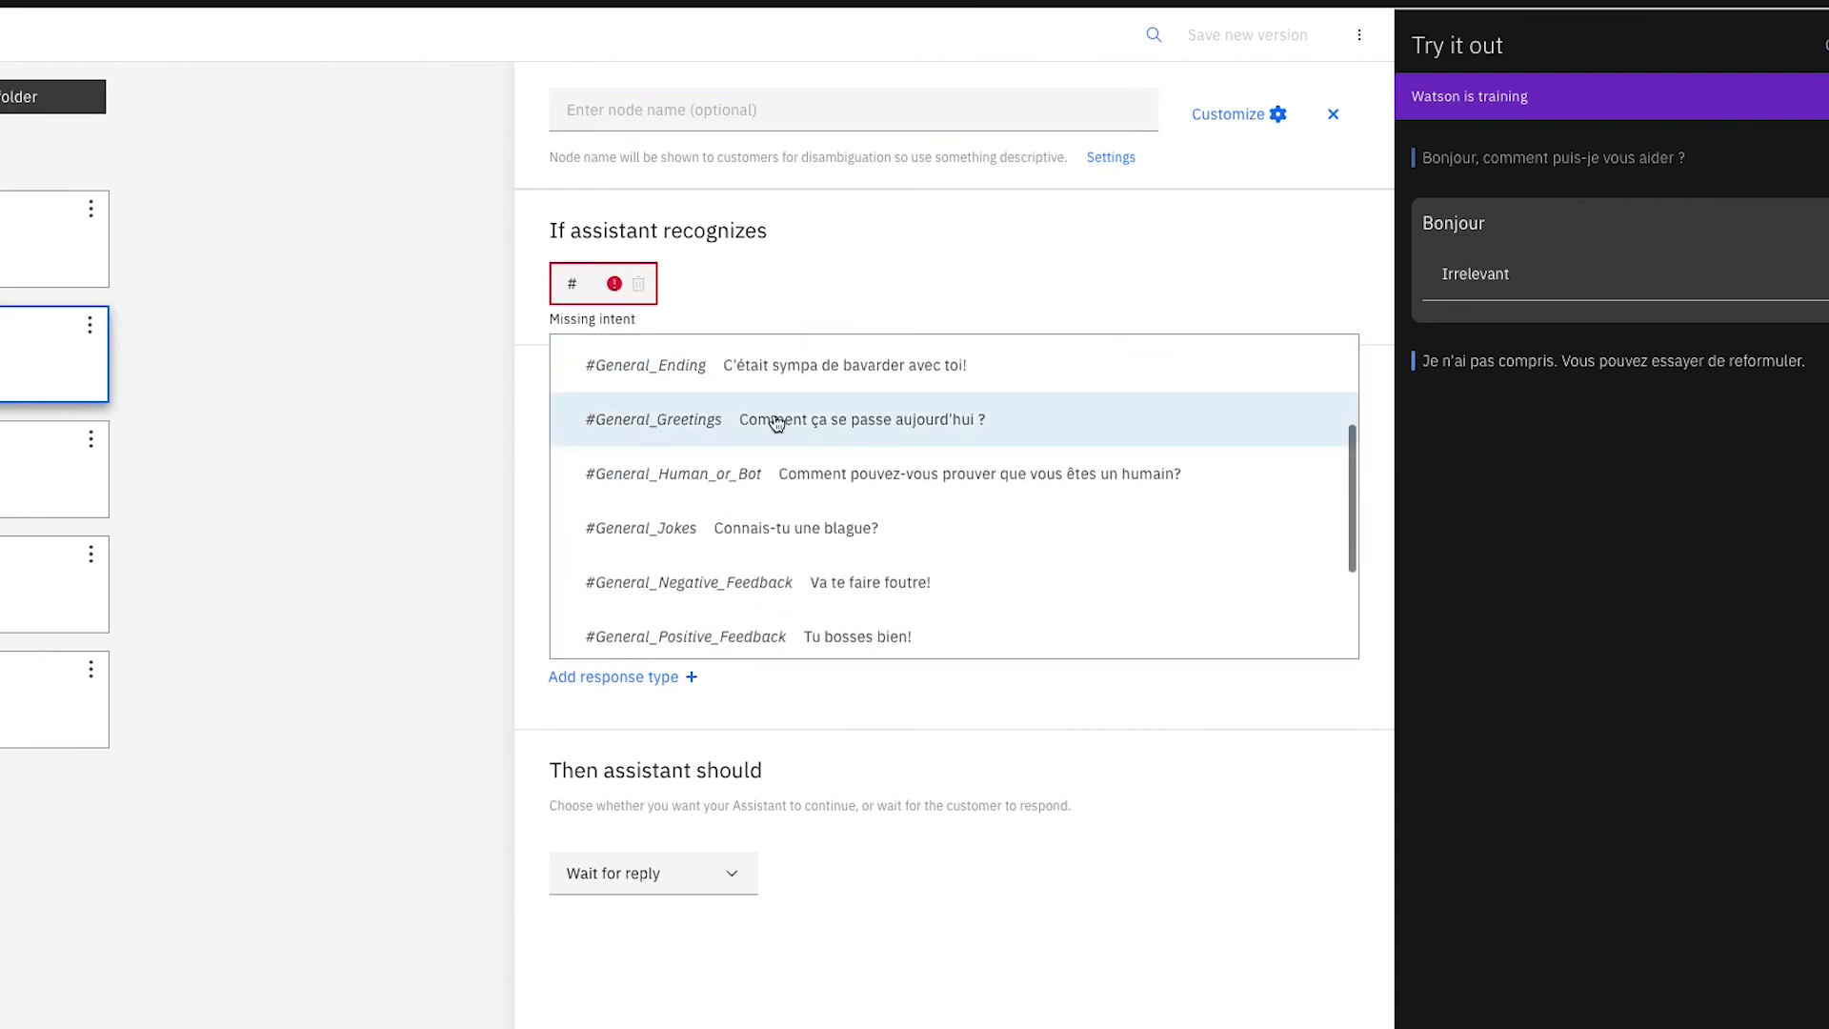
left_click(920, 420)
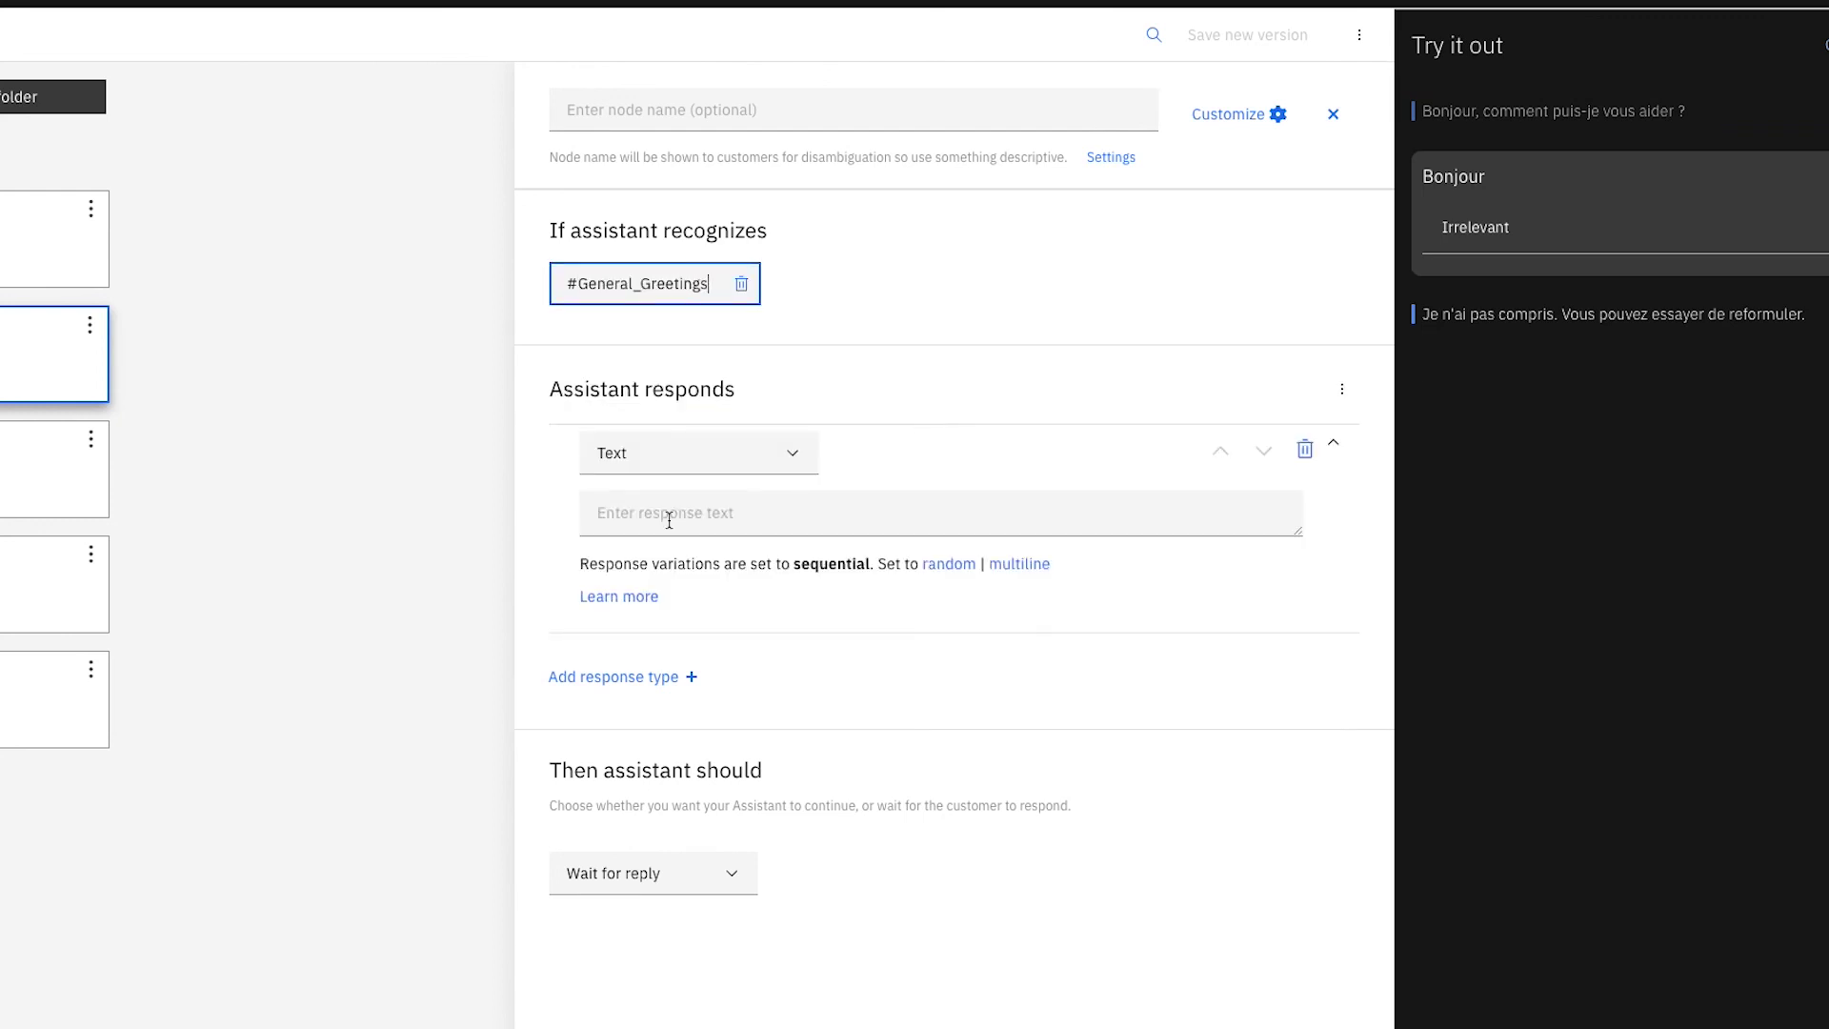
Give it three welcome replies, including 'Ici c'est le makerslab, comment puis-je vous aide' and 'Bienvenue au lab de l'emlyon'.
left_click(669, 520)
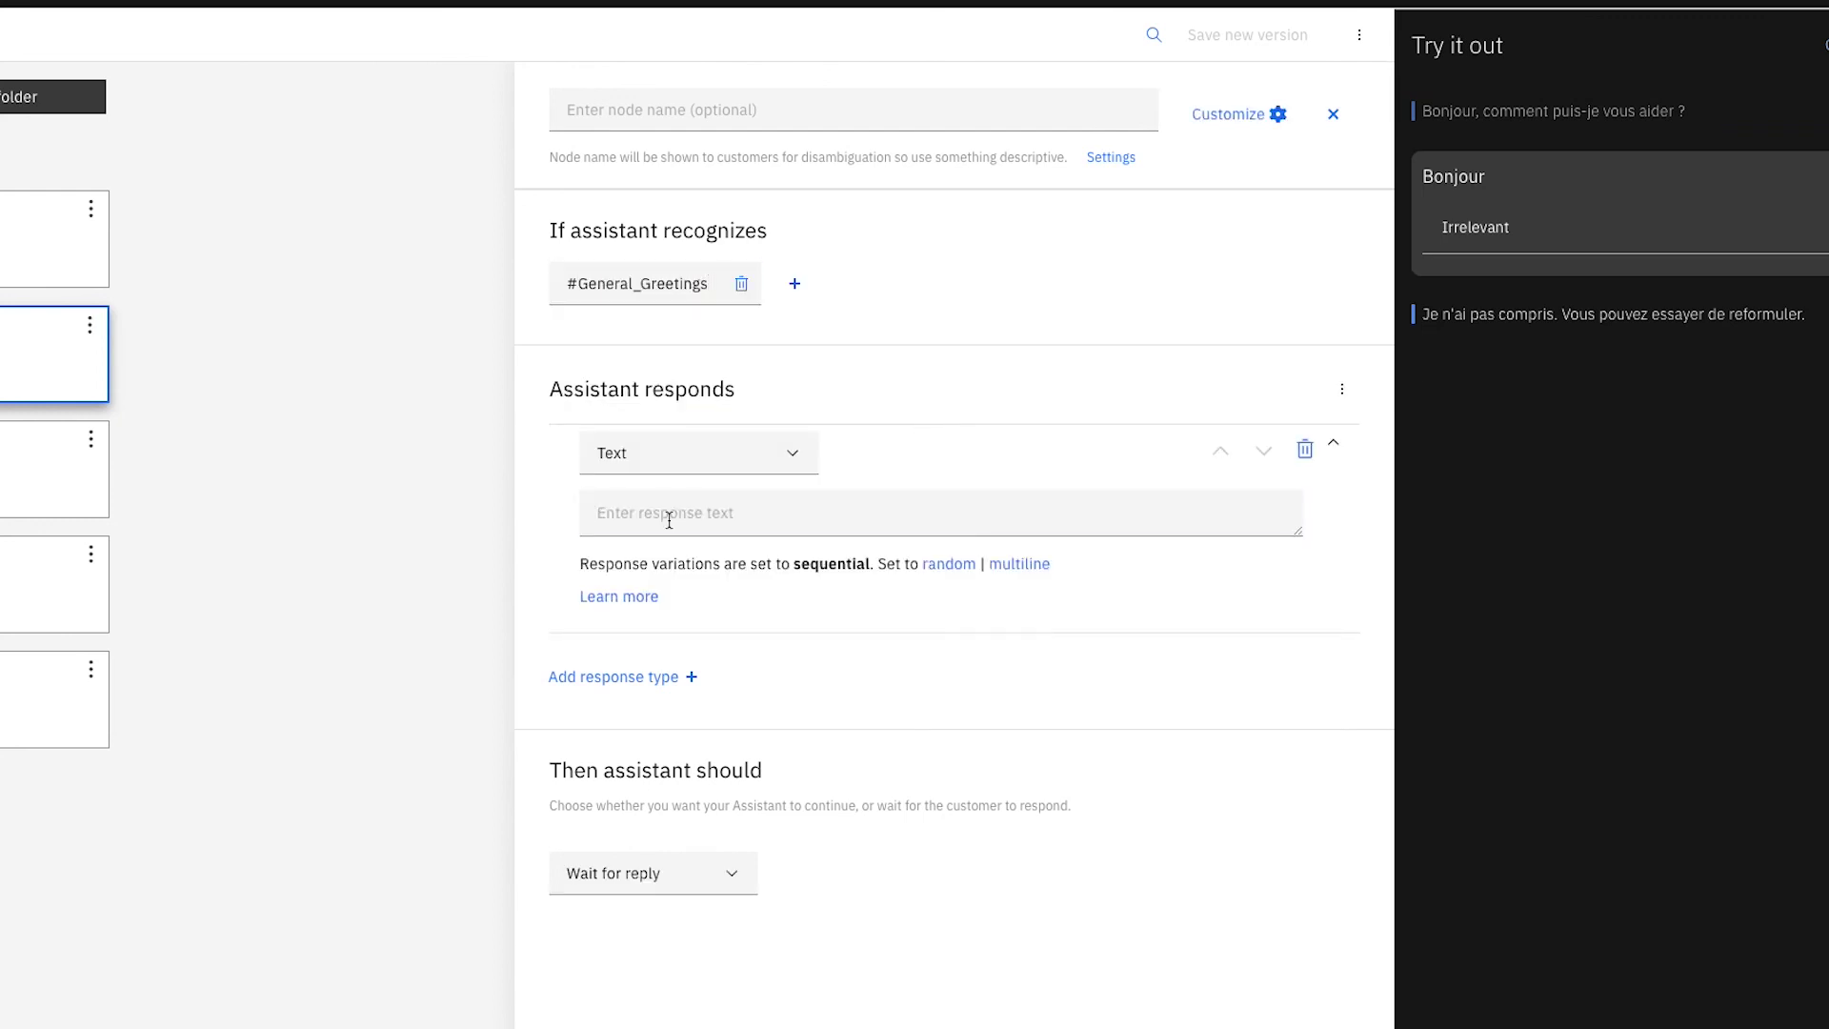
type("Bienvenue au makerslab")
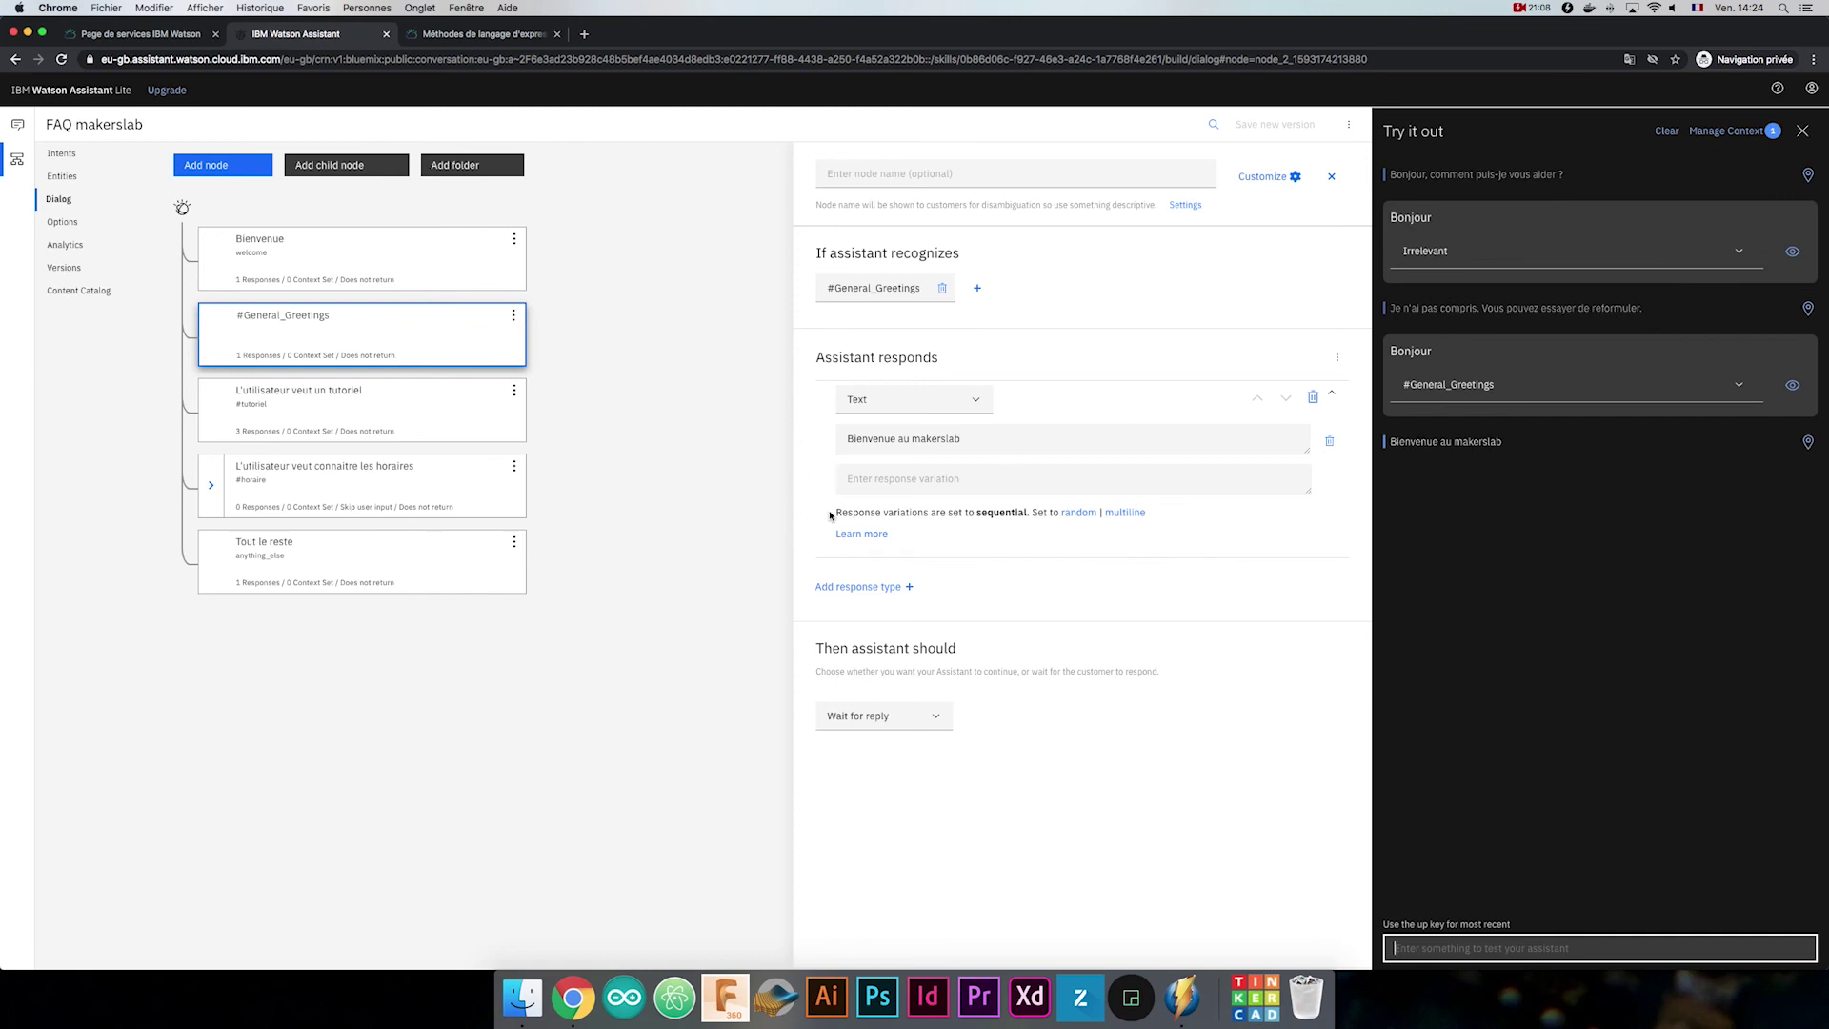
left_click(899, 472)
type("Ici c'est le makerslab, comme")
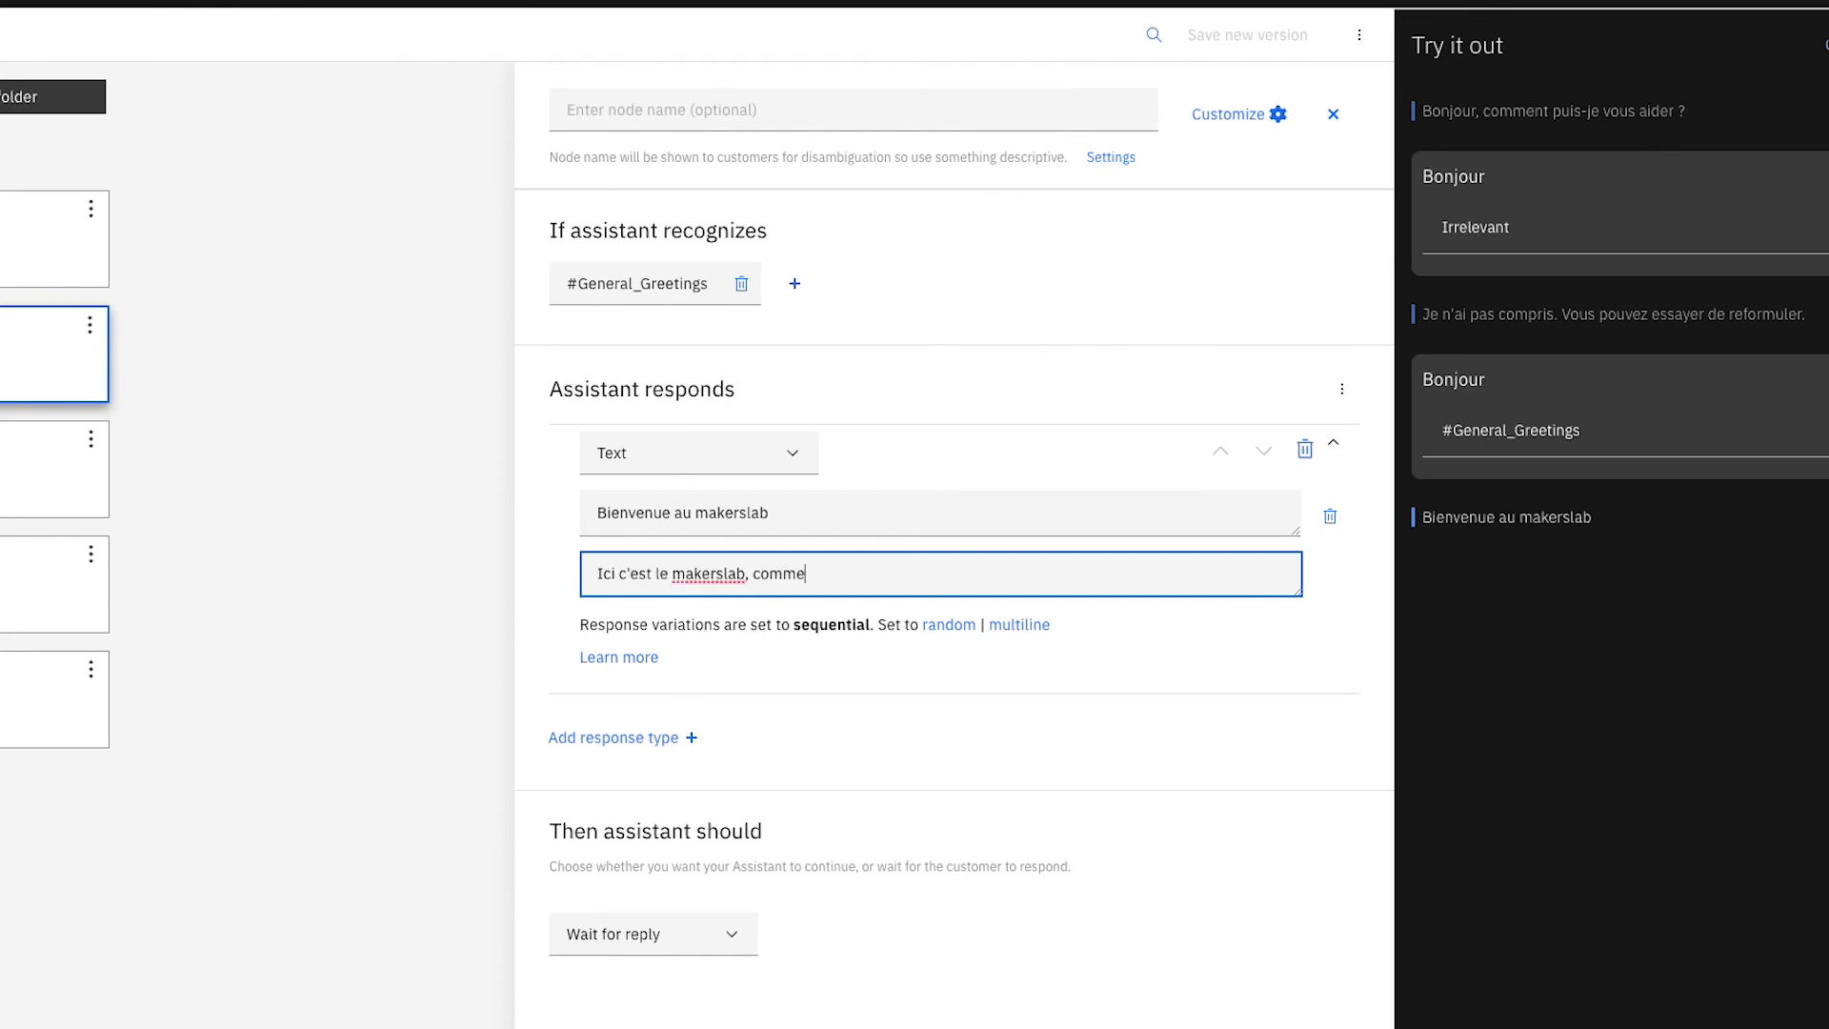
type("nt puis-je vous aider ?")
key("Tab")
type("Bienvenue au lab de l'emlyon")
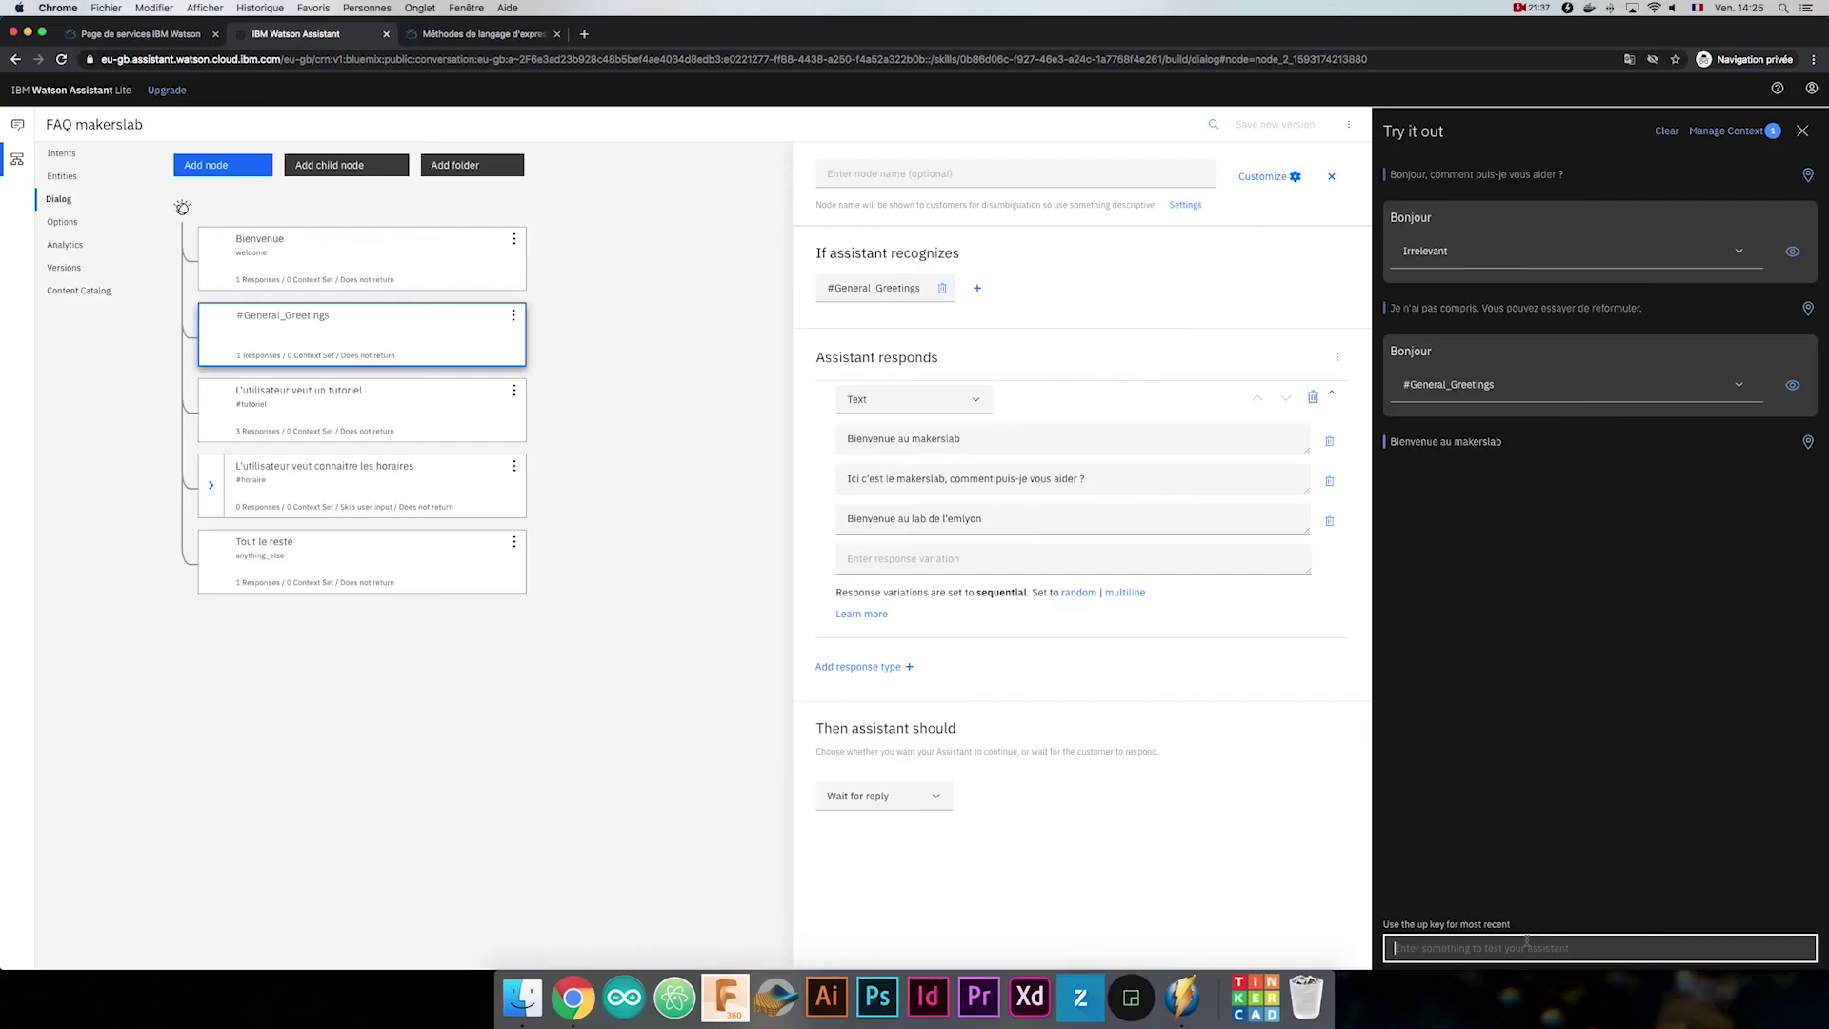
Test the greeting node by sending 'Bonjour' in Try it out.
left_click(1600, 948)
type("Bo")
type("njour")
key("Return")
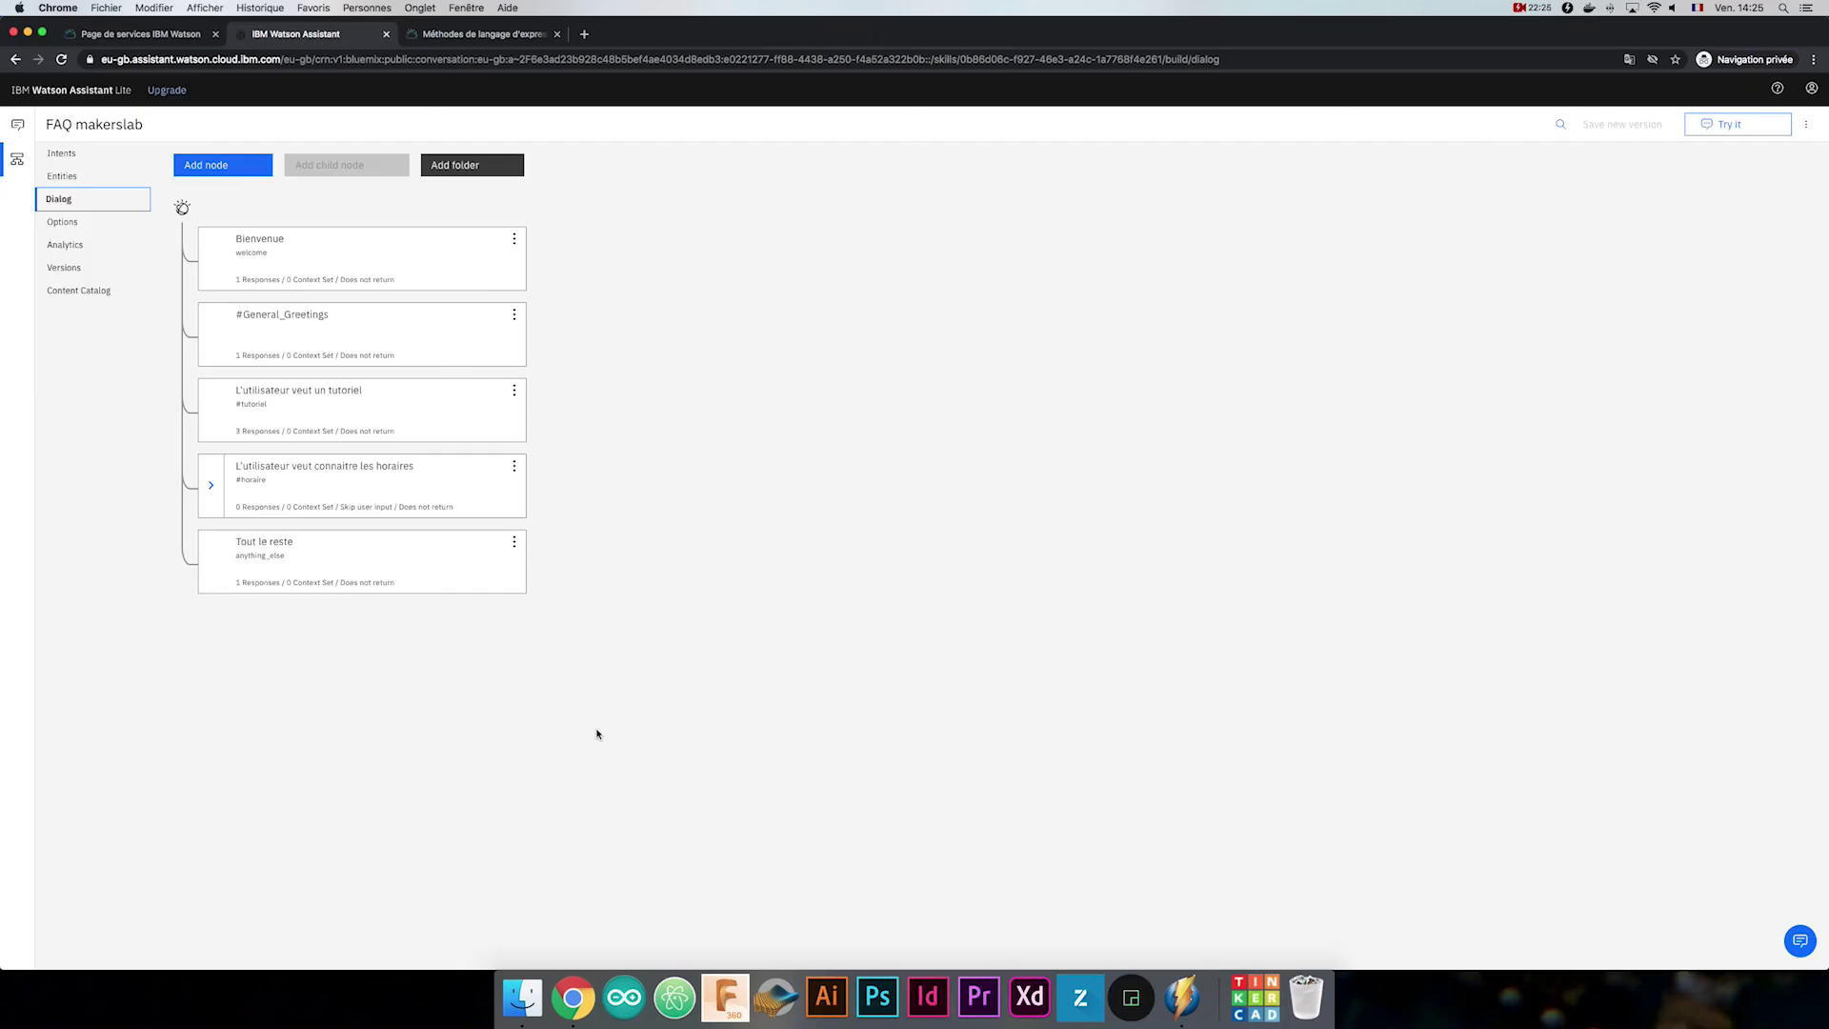
left_click(17, 124)
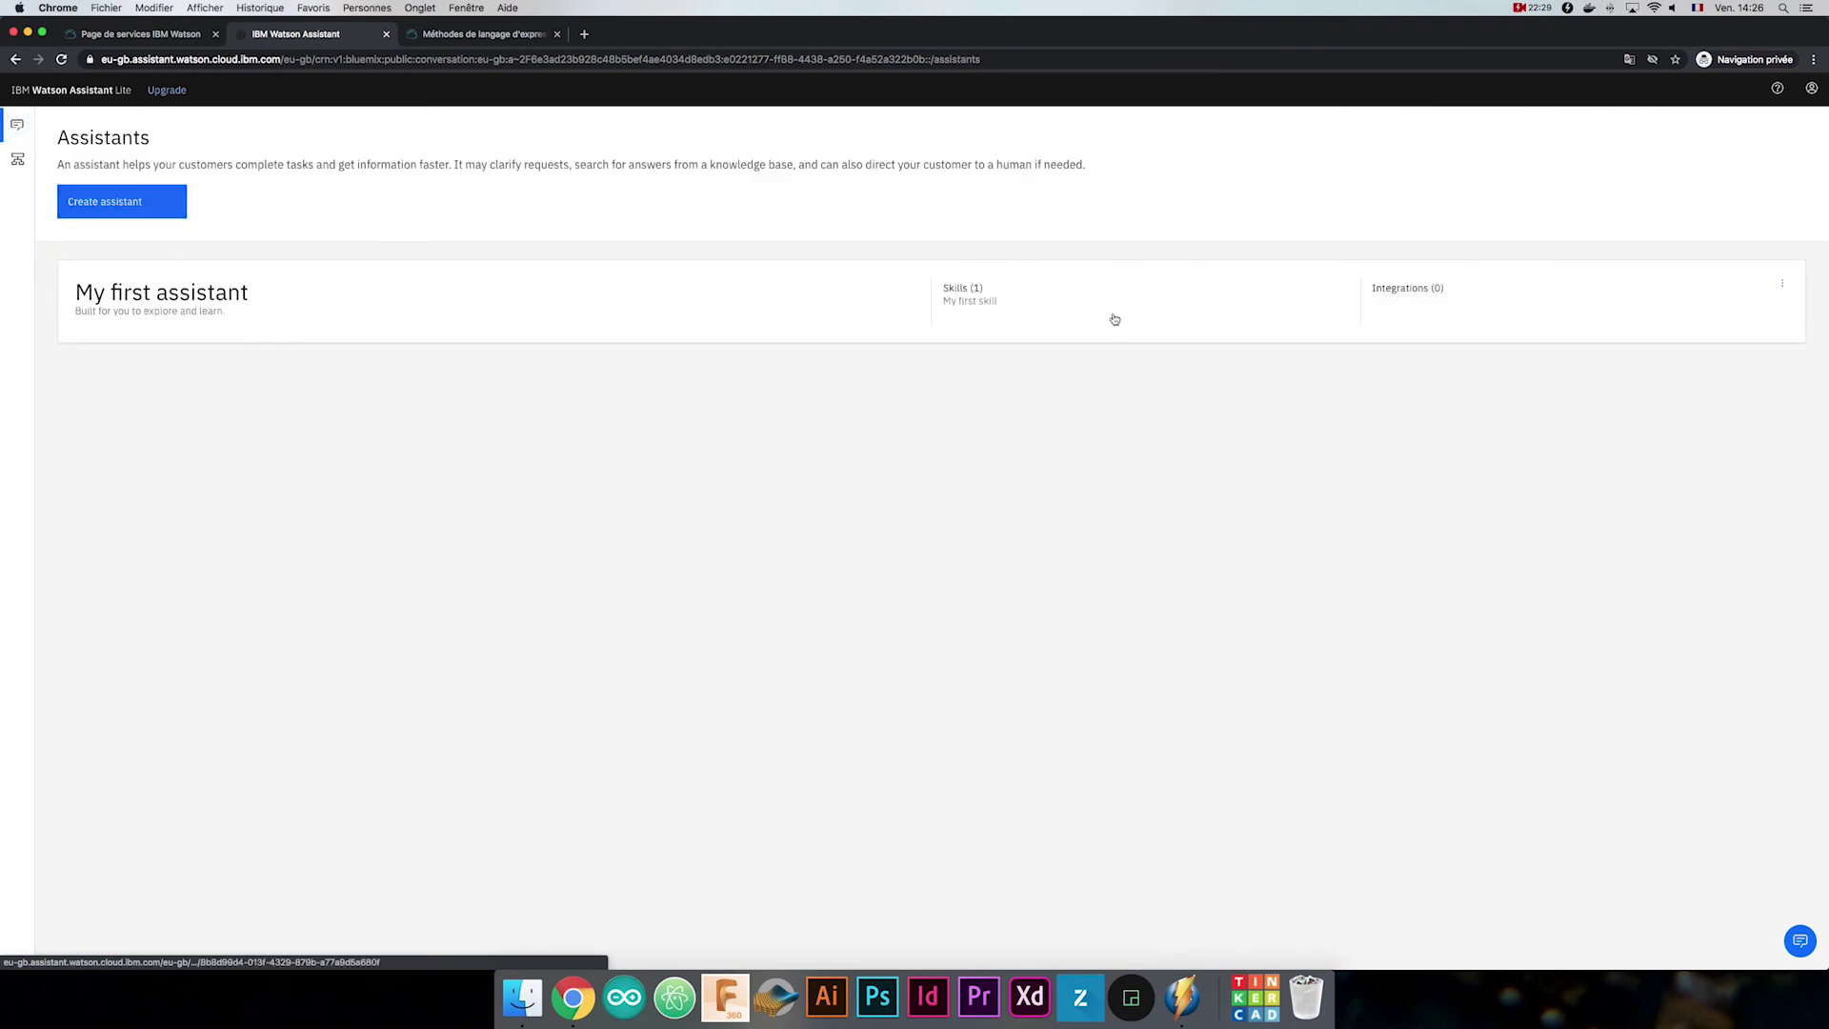
Create the assistant 'Le chatbot du makerslab' using FAQ makerslab as its dialog skill.
left_click(107, 203)
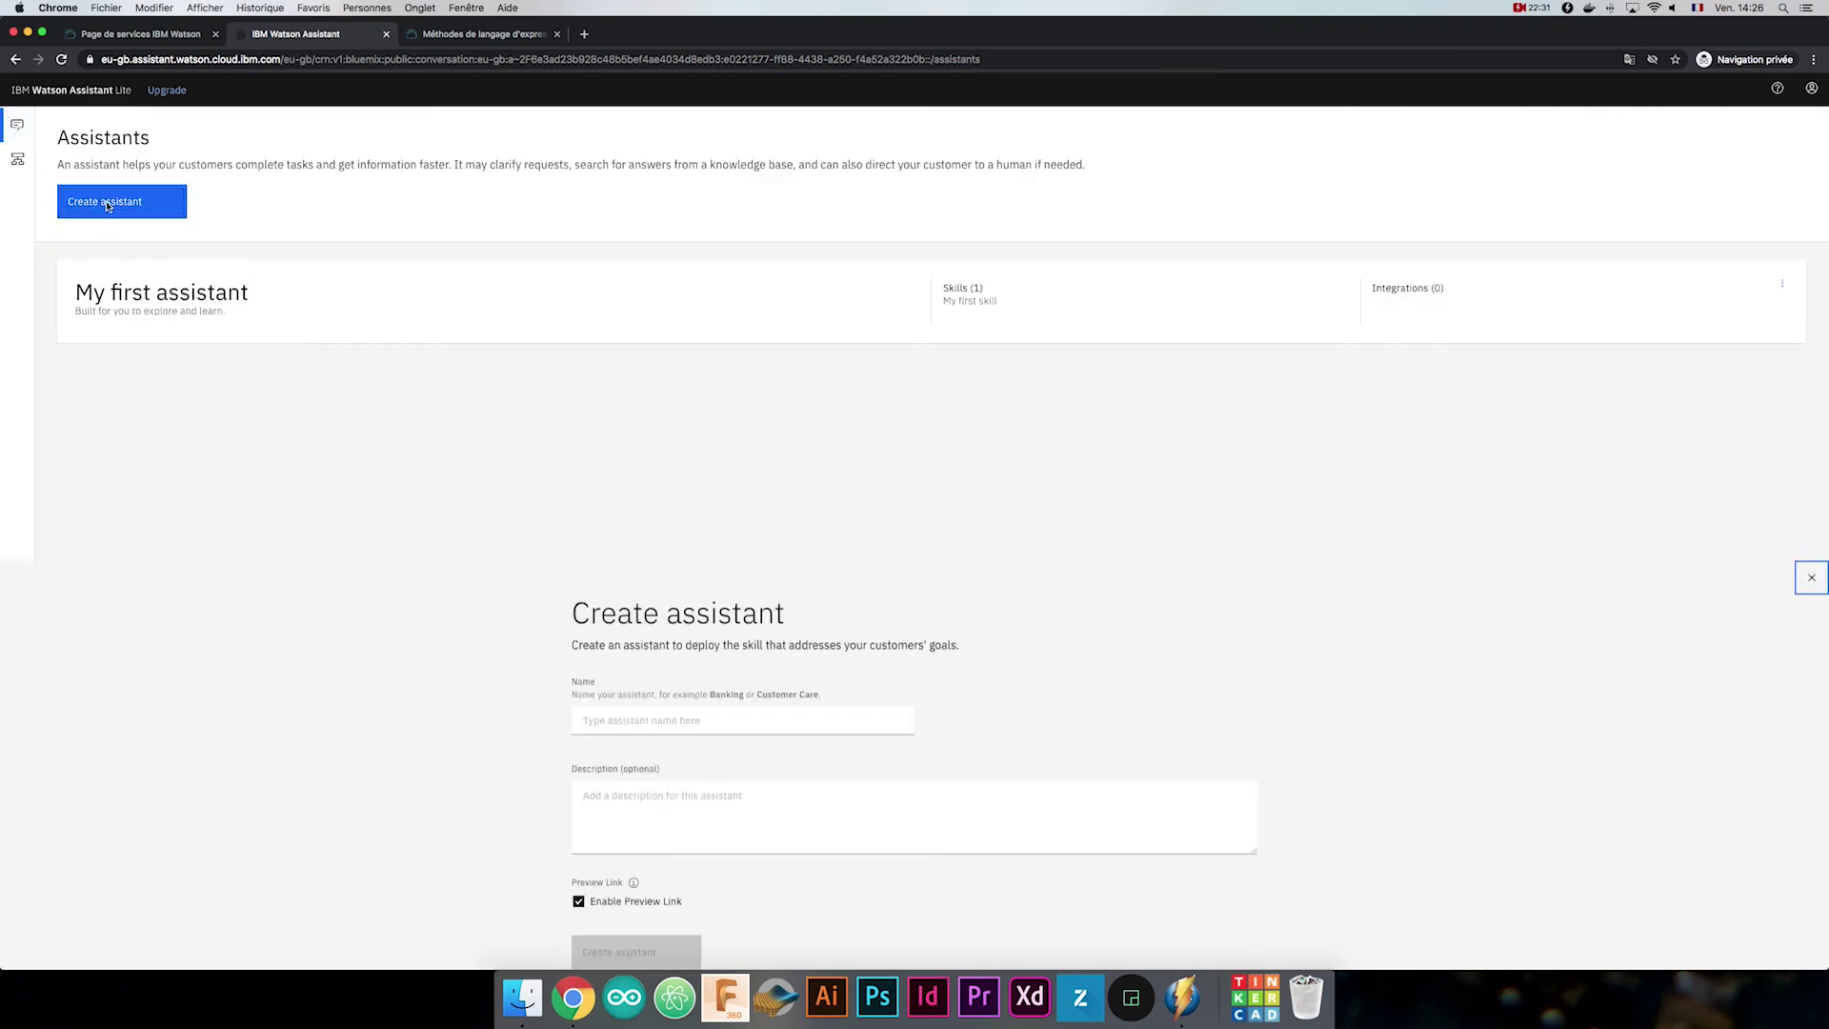
type("Le chatbot du makerslab")
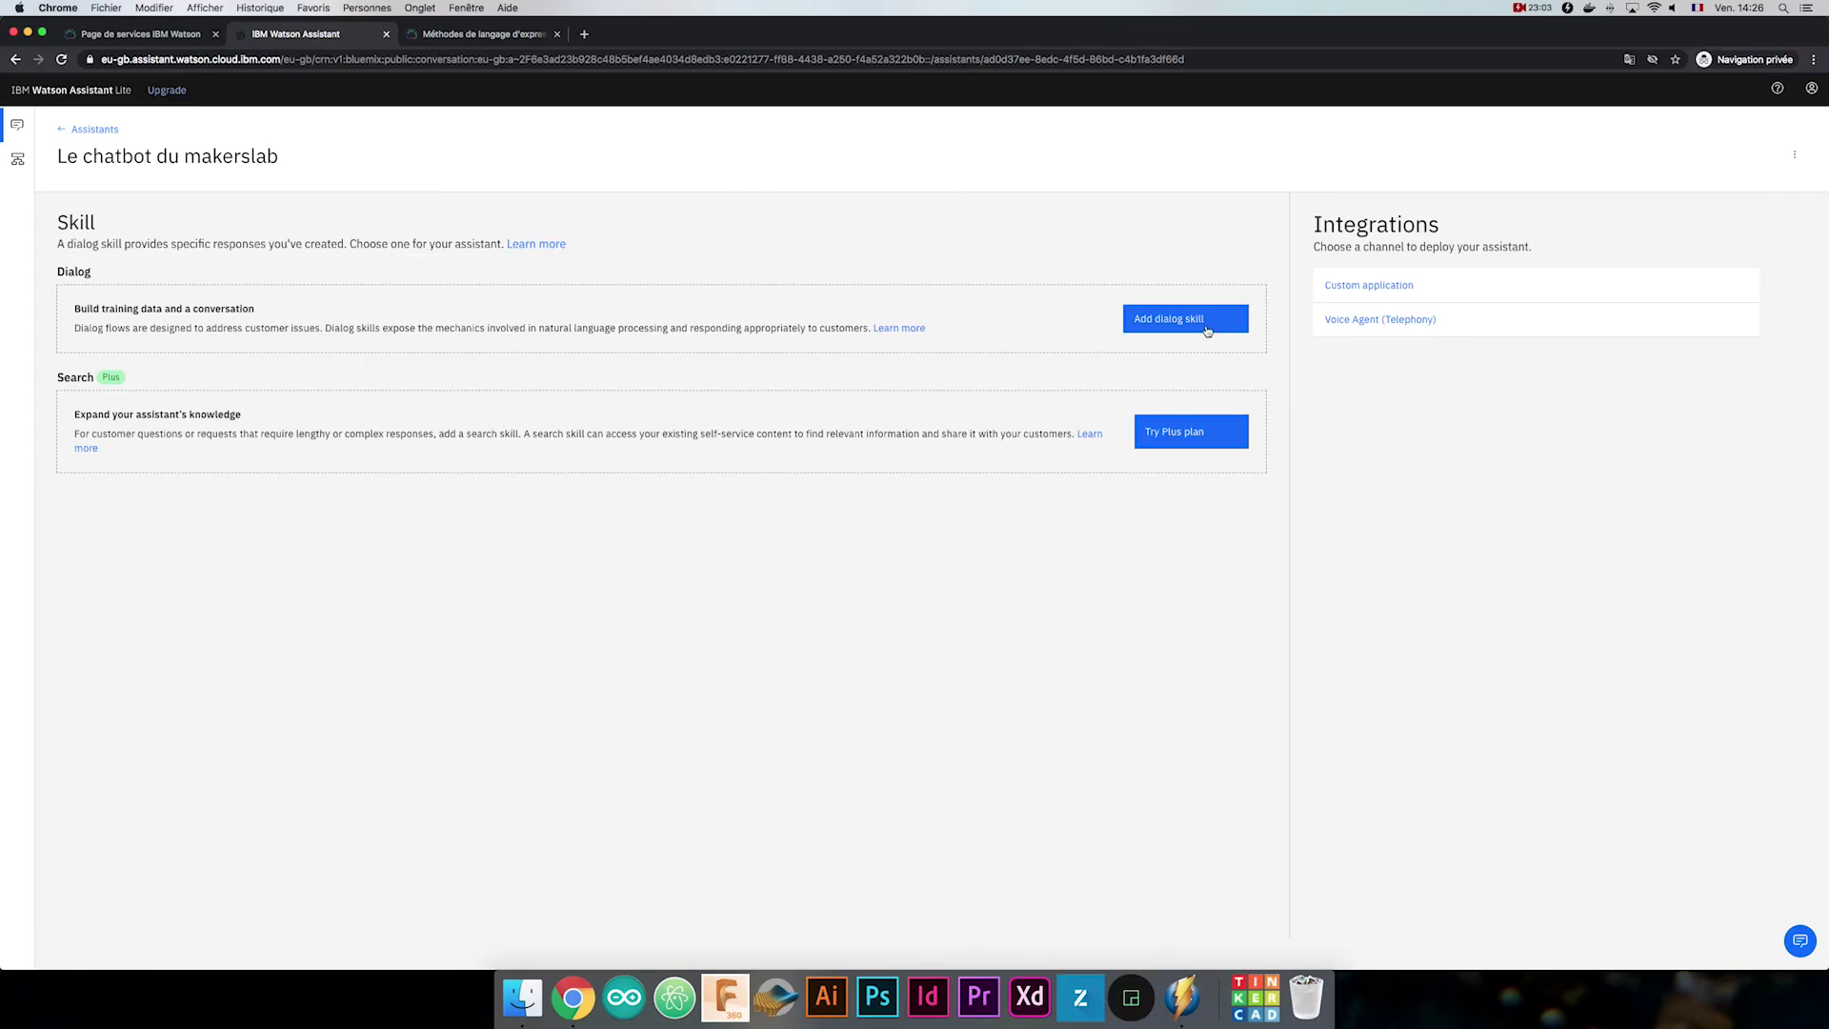
left_click(1207, 330)
left_click(689, 362)
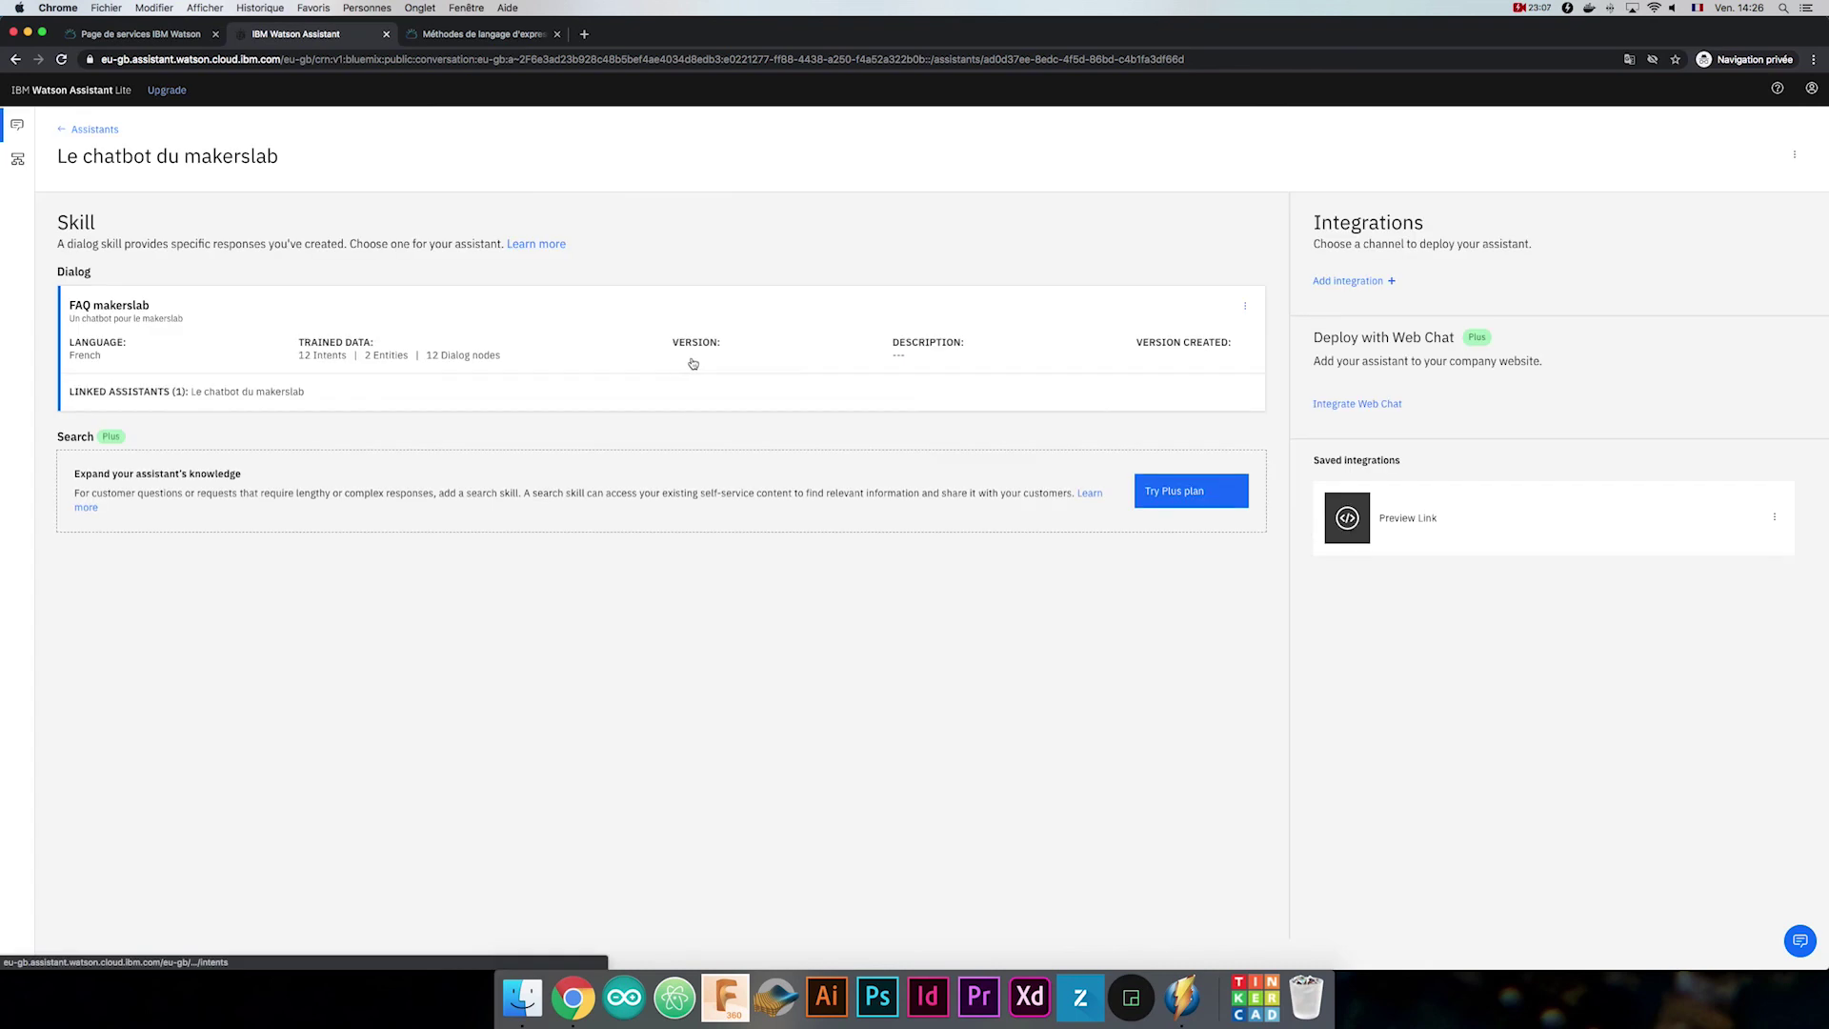
left_click(1437, 532)
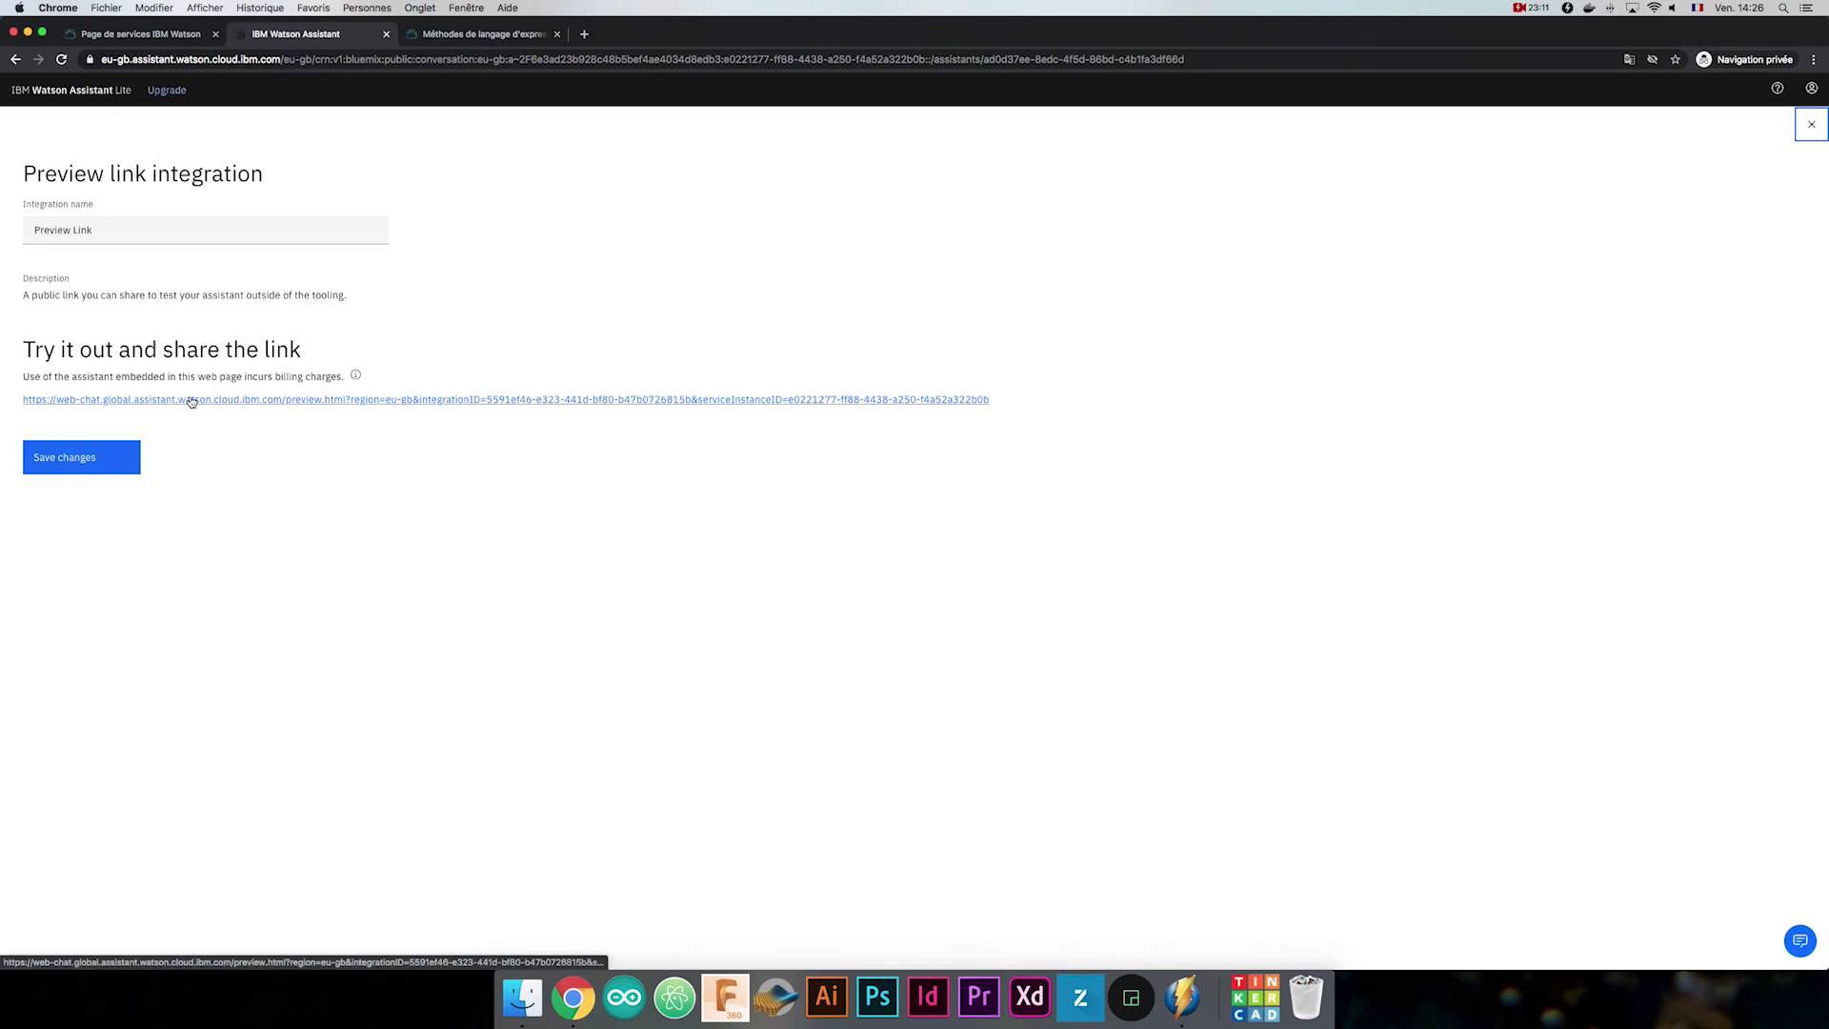
On the public preview page, ask the bot 'Vous êtes ouverts demain ?'.
left_click(633, 401)
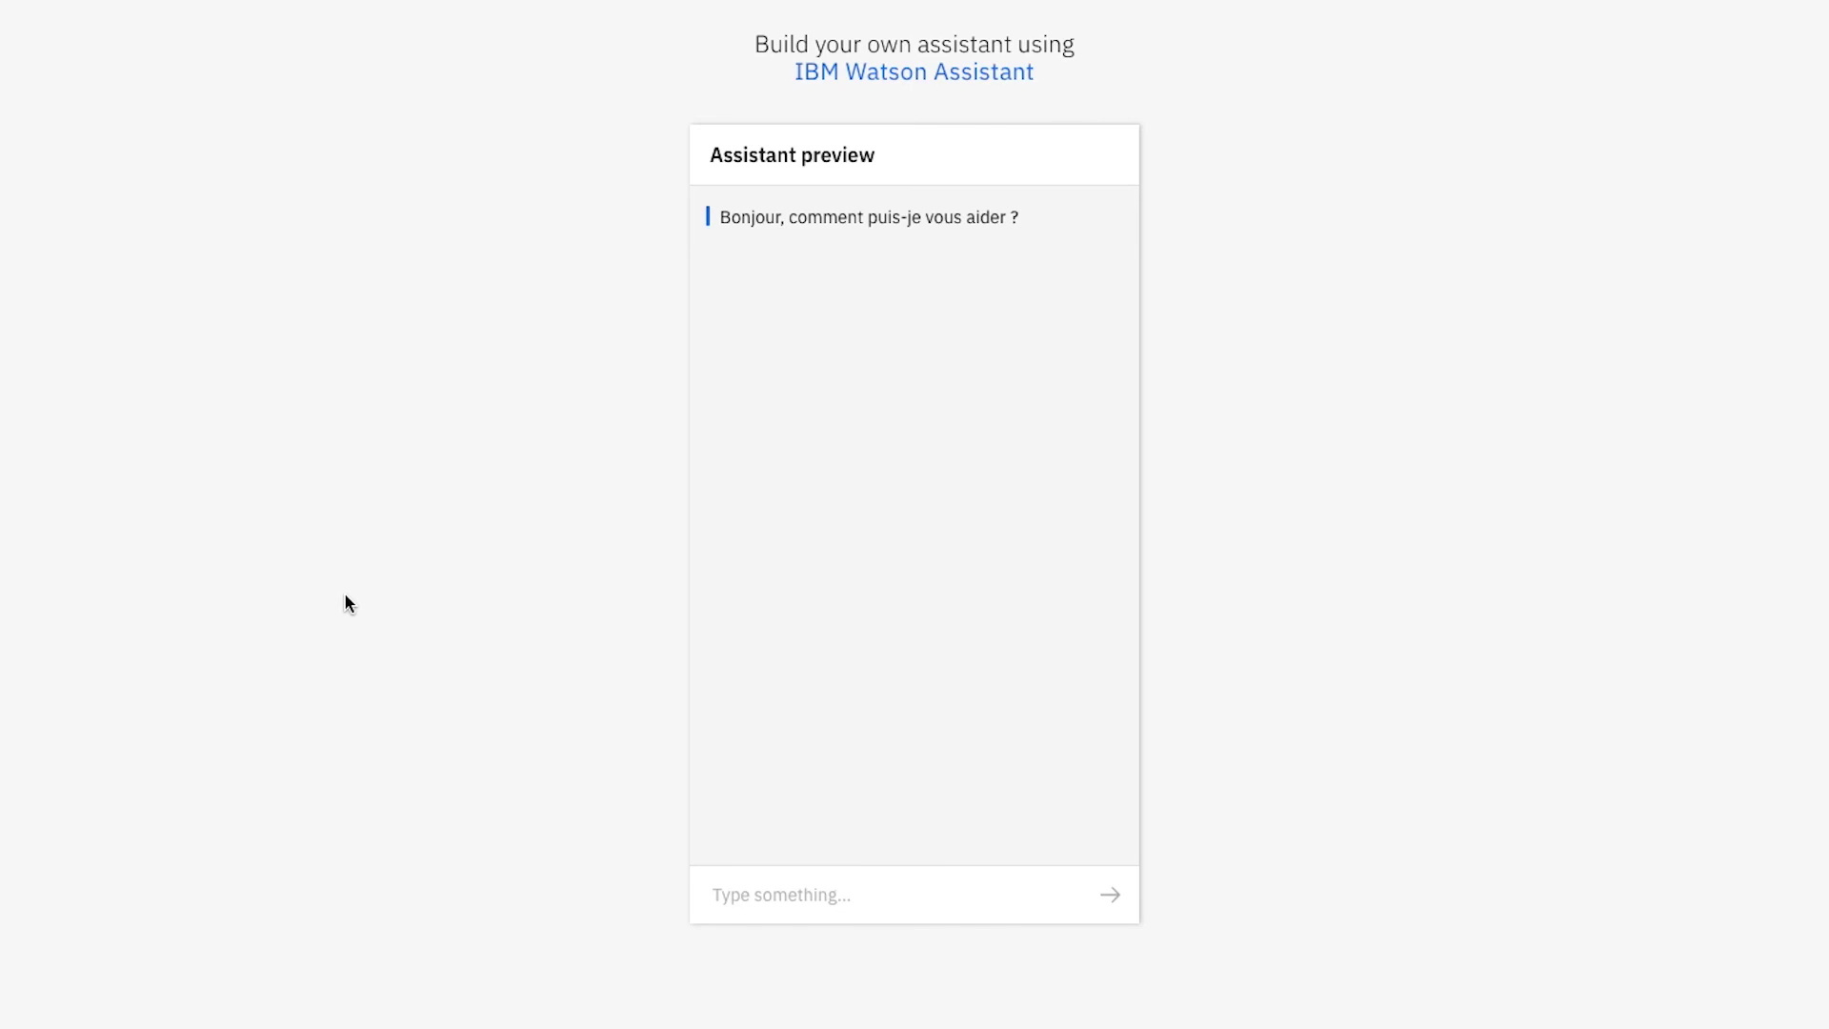
left_click(733, 890)
type("Vo")
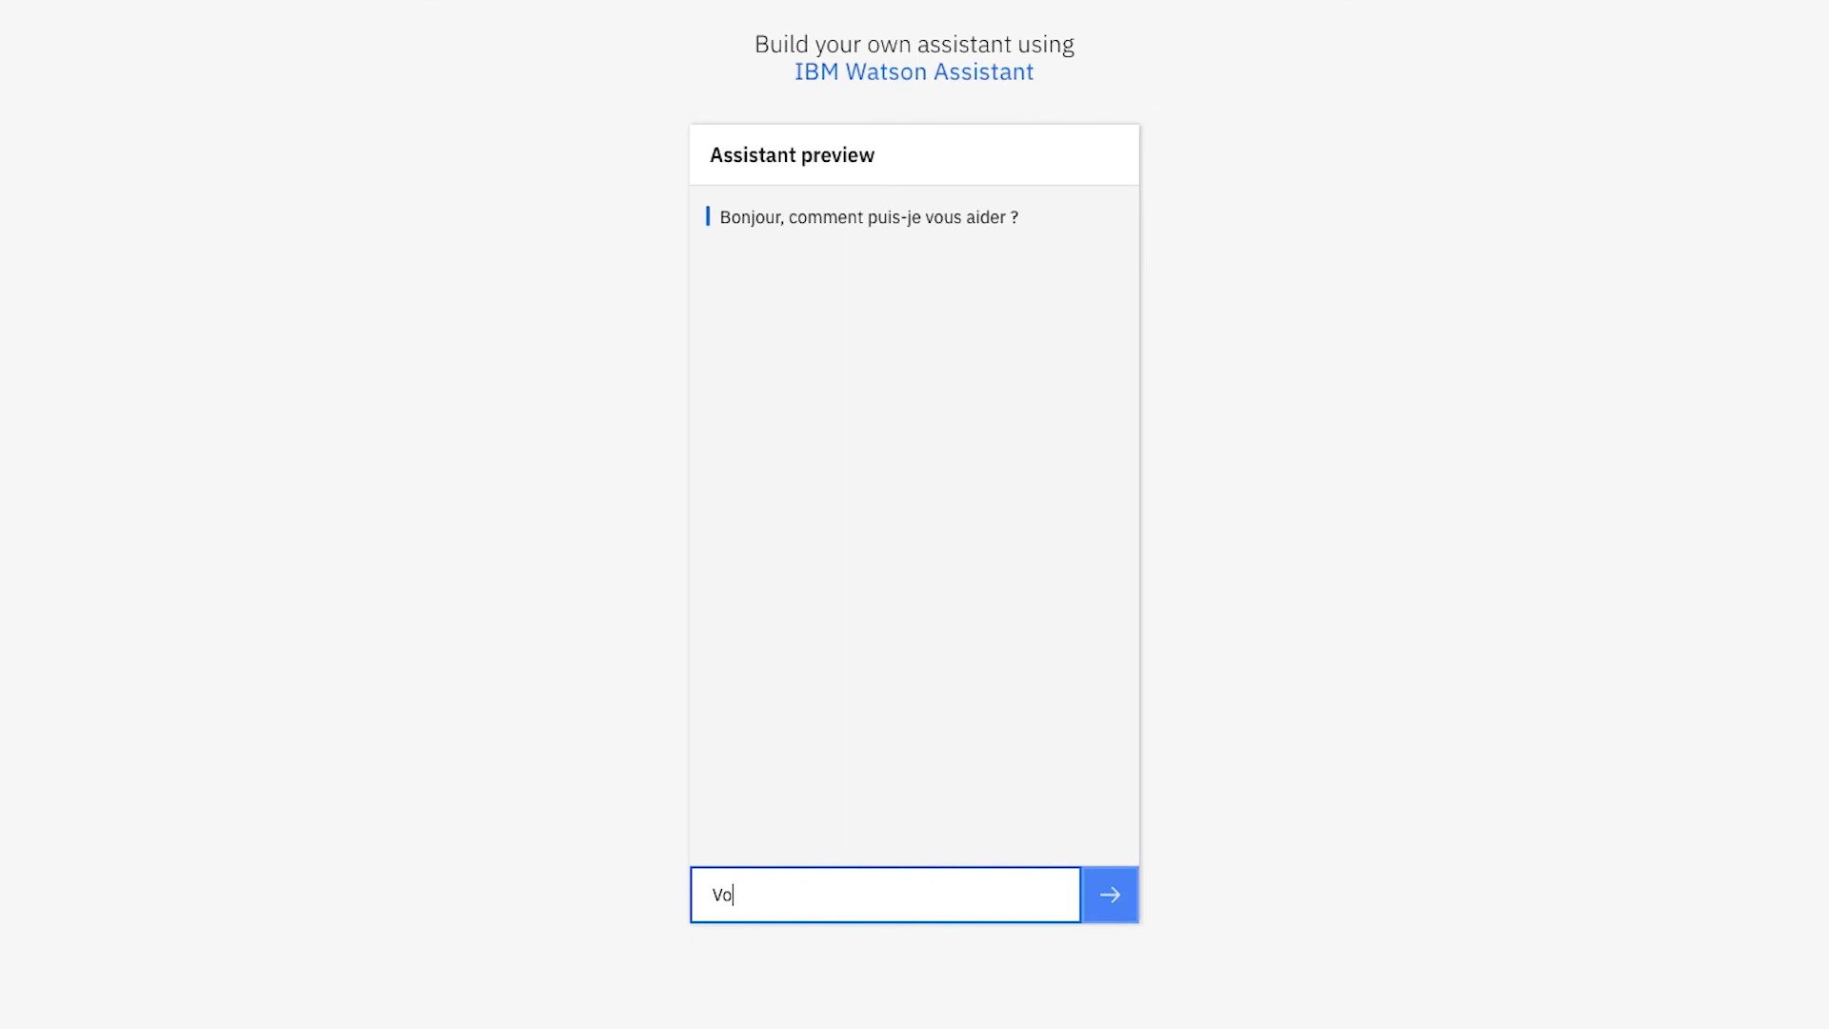
type("us êtes ouverts demain ?")
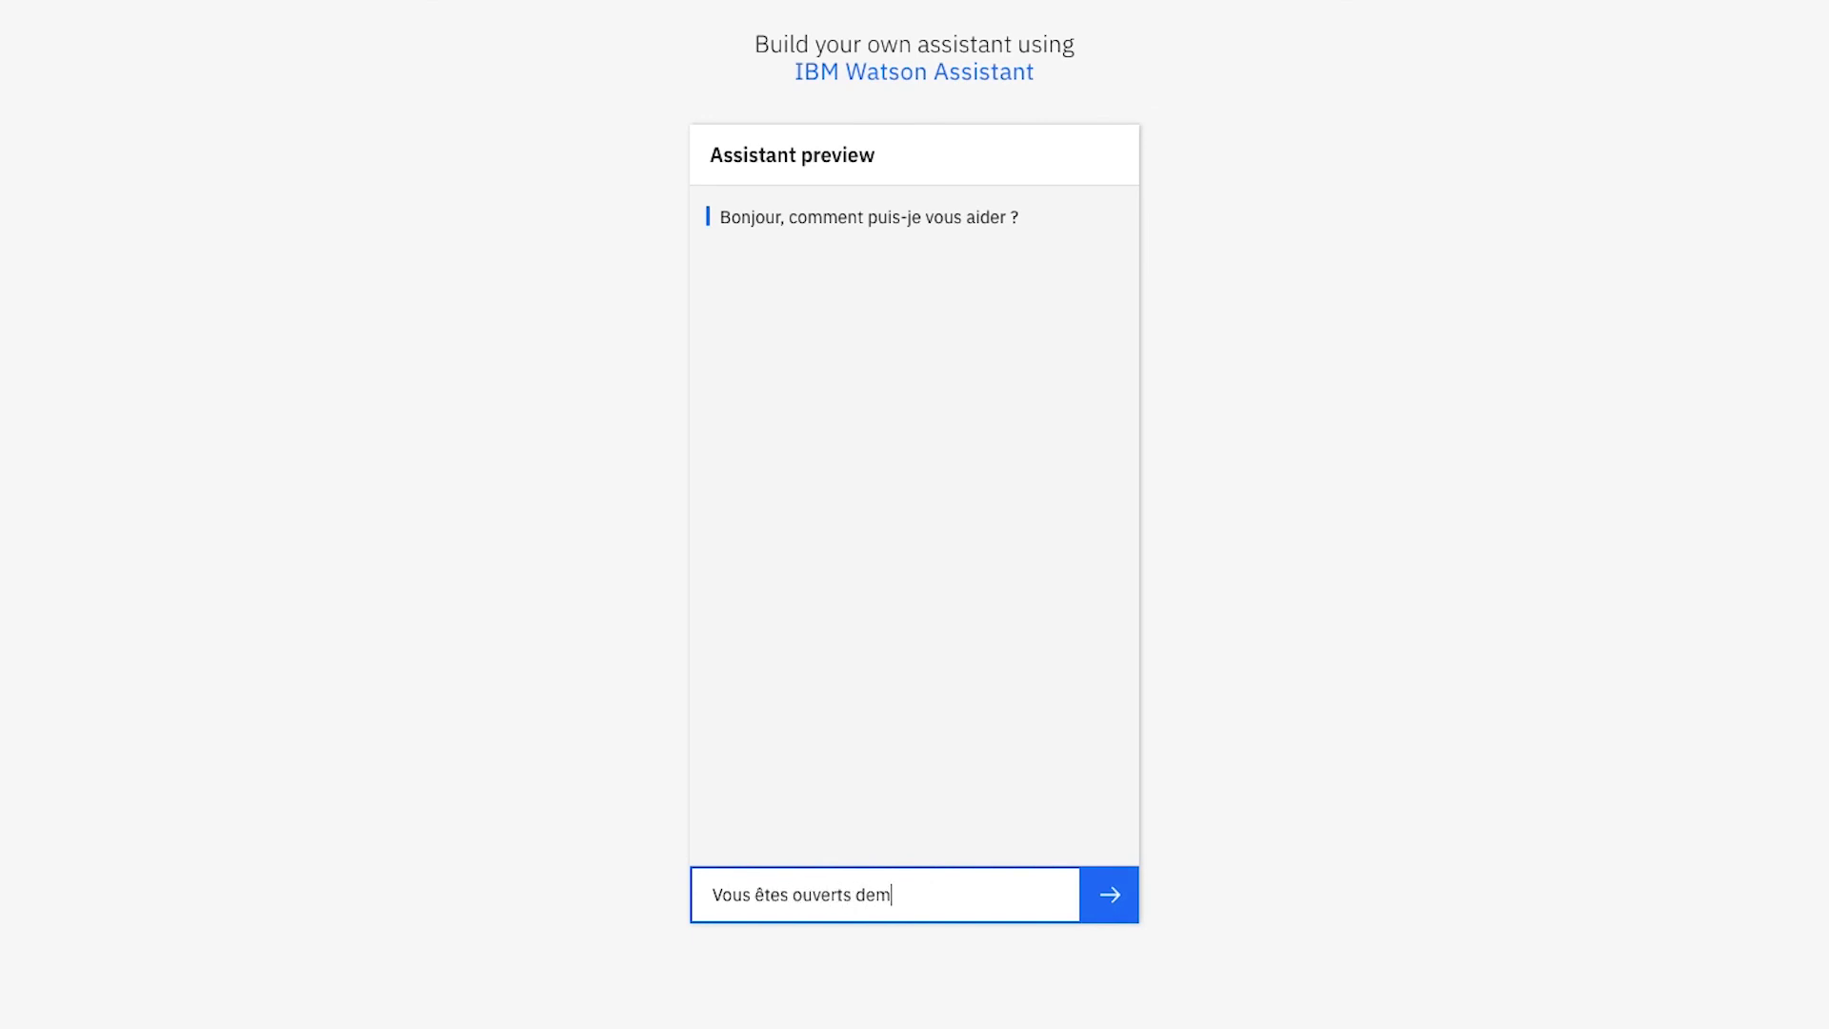
key("Return")
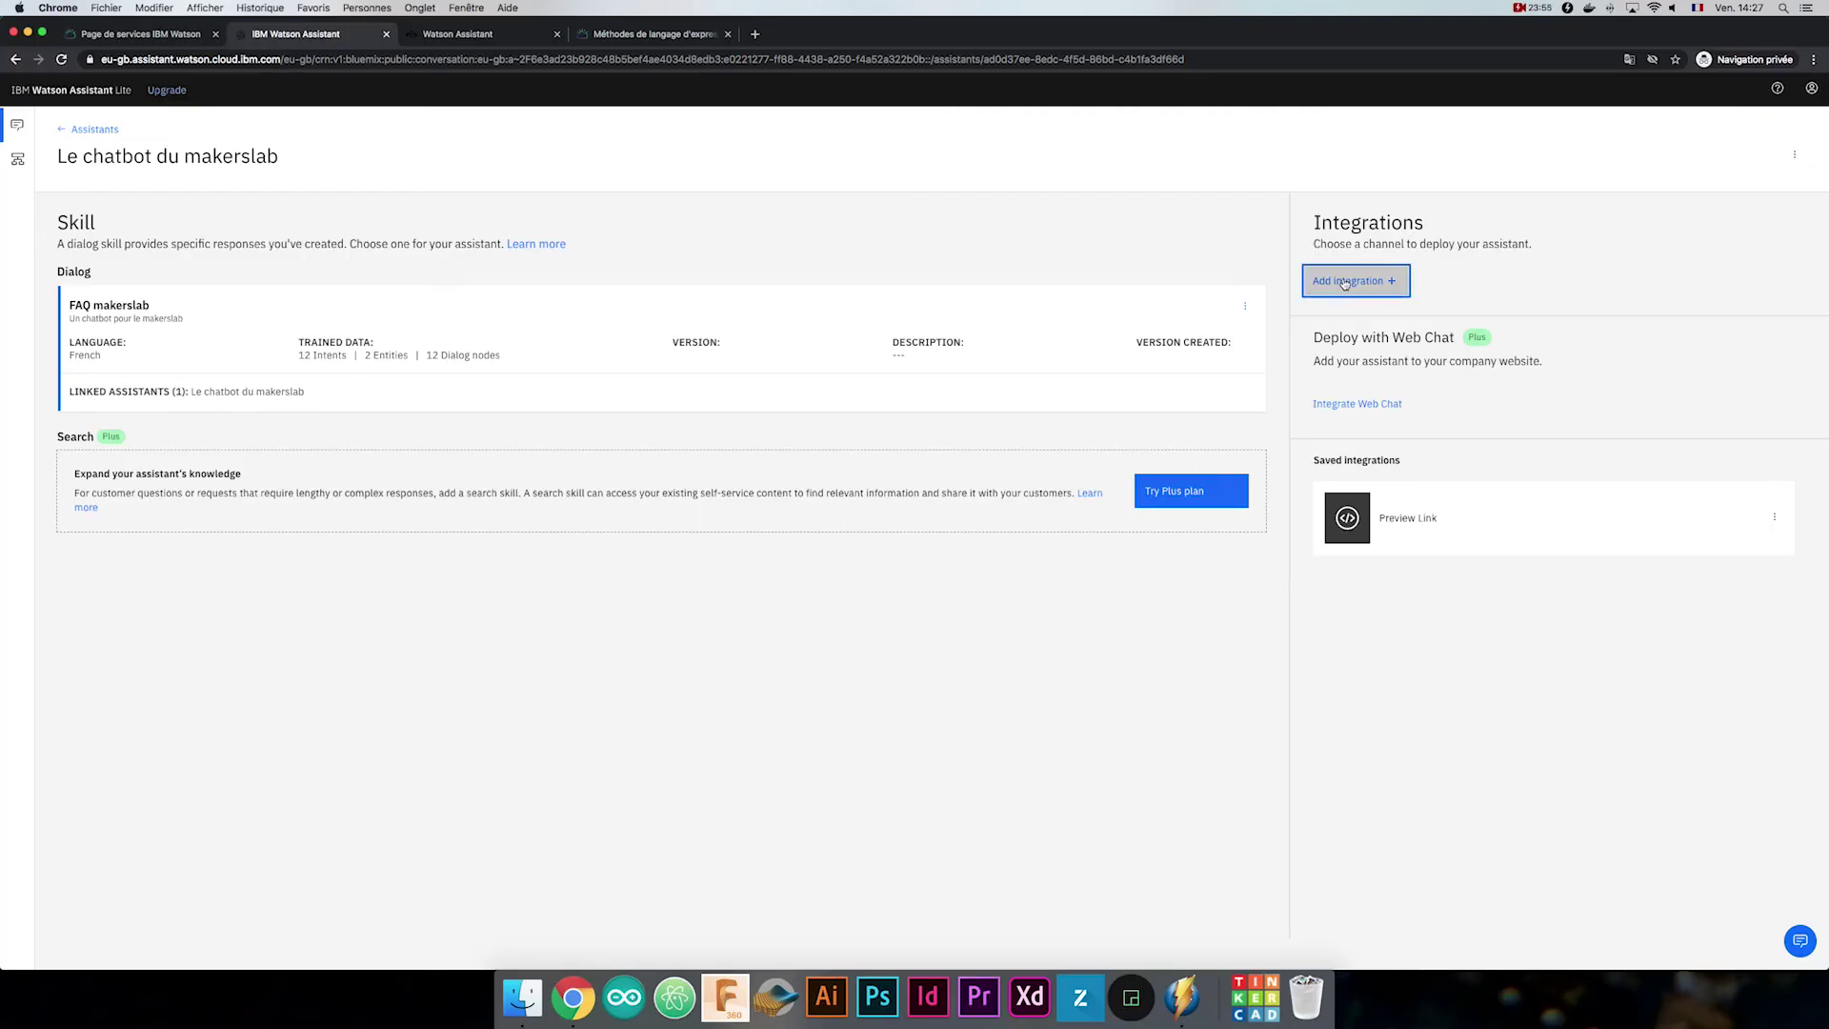
left_click(1301, 280)
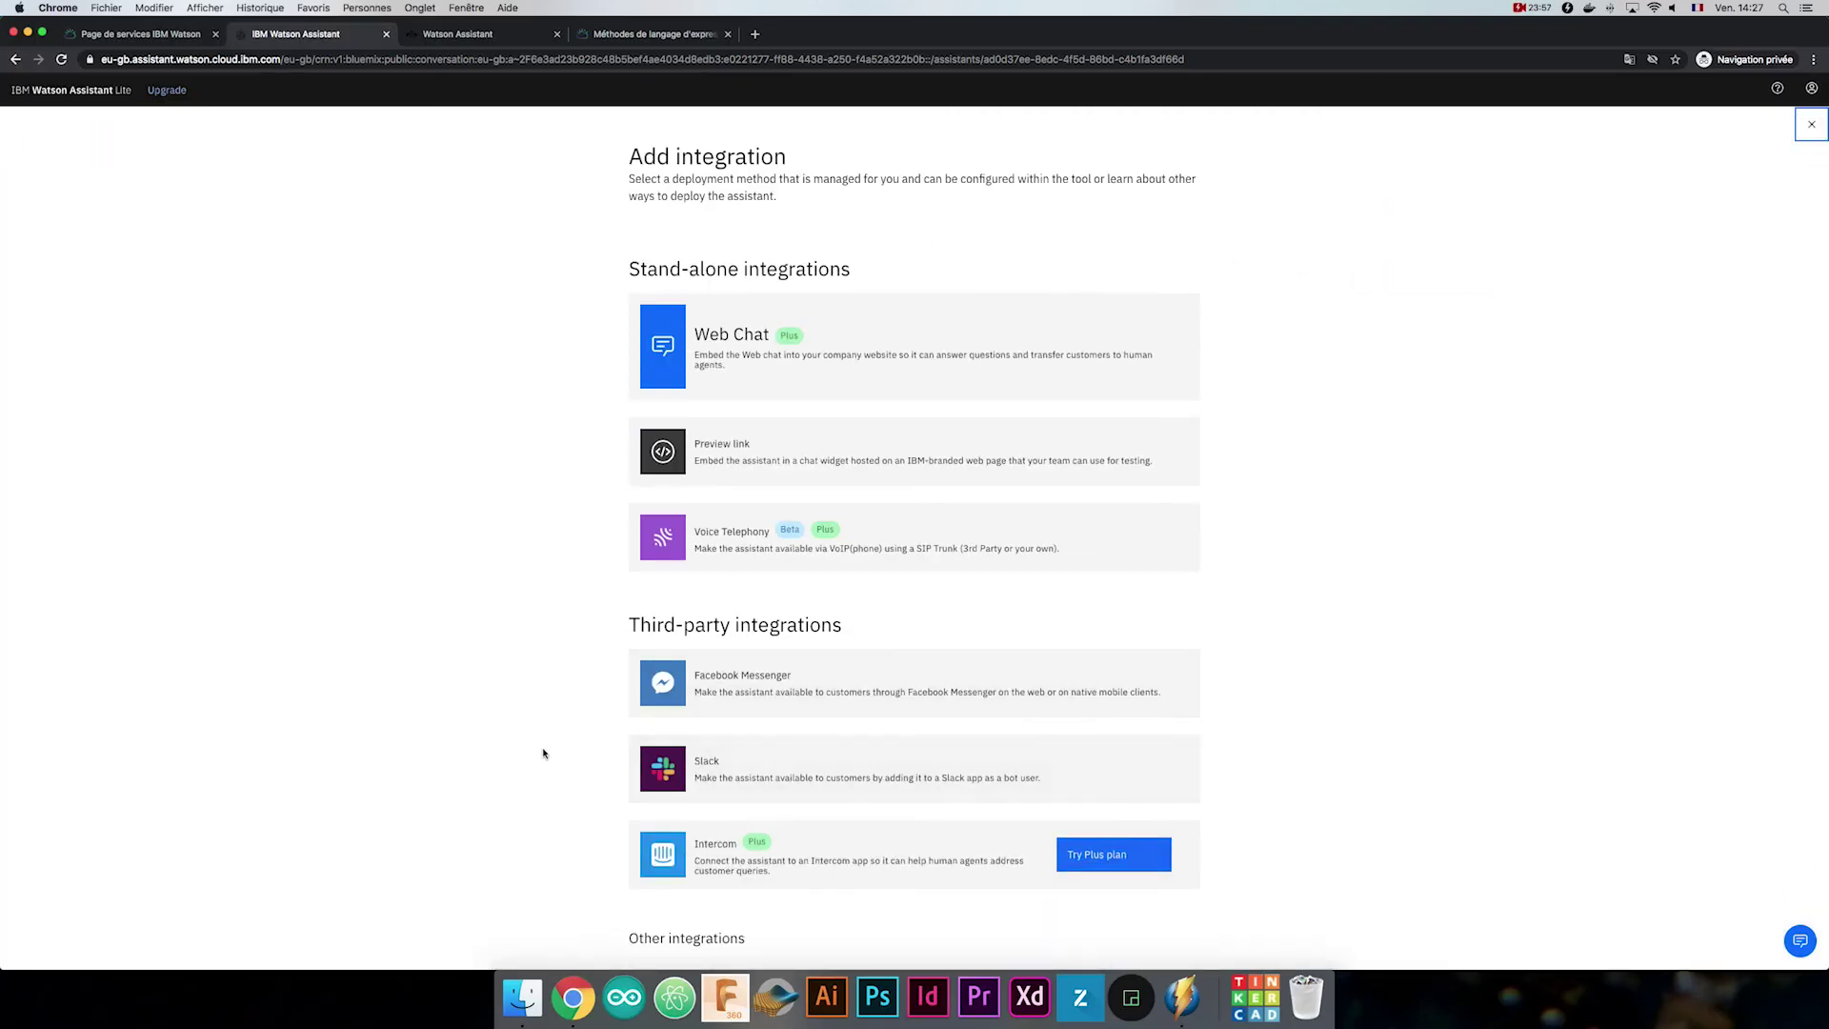